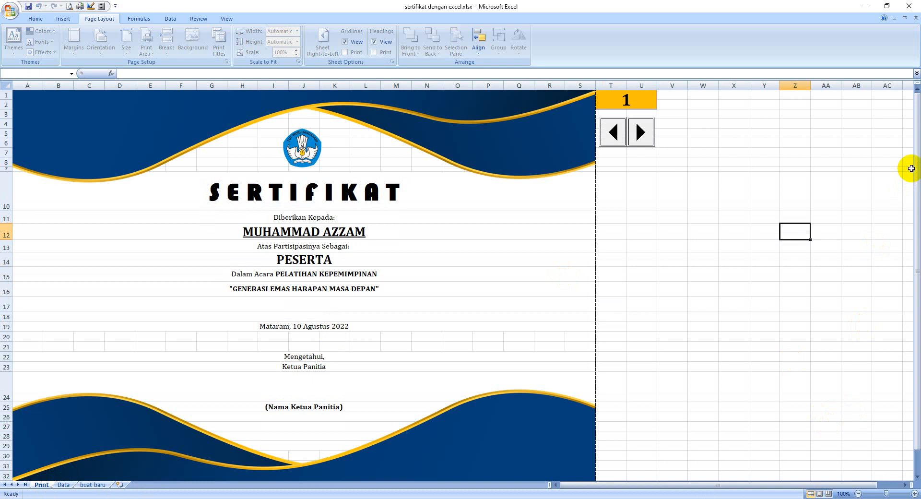
mouse_move(912, 146)
mouse_down()
mouse_move(911, 240)
mouse_move(911, 144)
mouse_up()
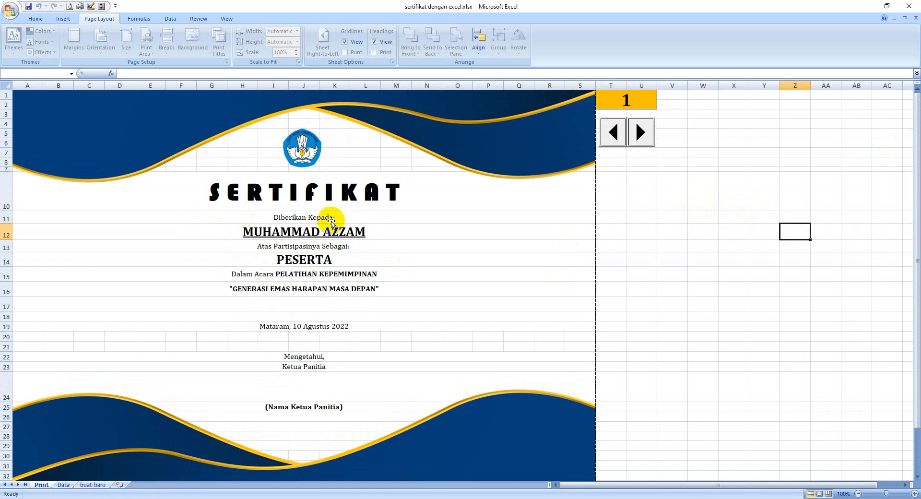
click(611, 201)
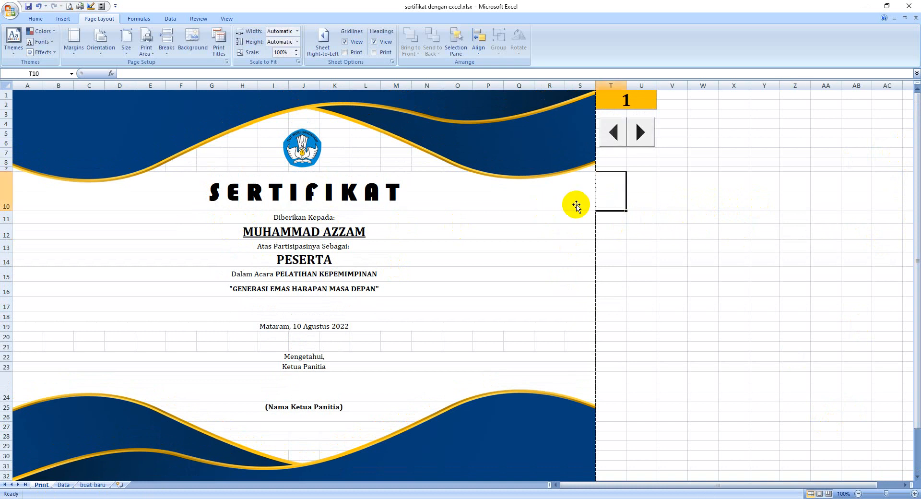
click(588, 201)
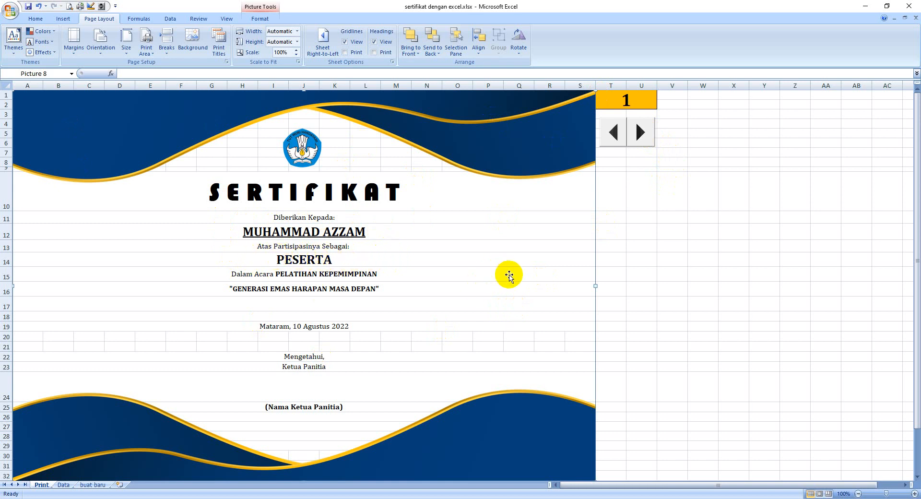
Browse the finished certificates on the Print sheet by stepping the record number up to 6, back to 1 and on to 2.
click(641, 132)
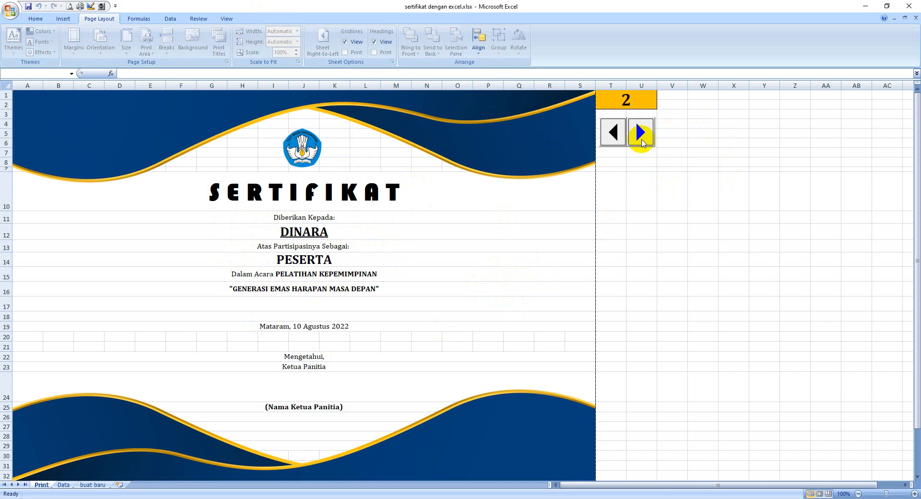
click(642, 132)
click(609, 137)
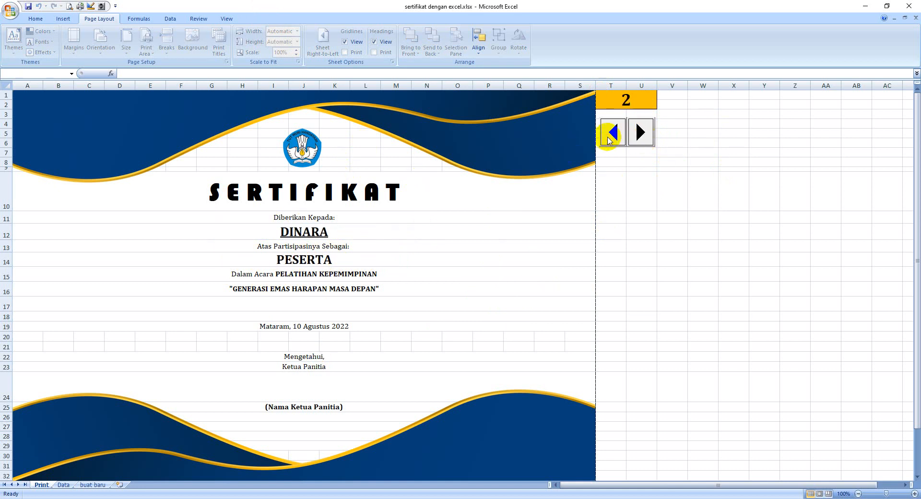
click(608, 138)
click(642, 132)
click(642, 132)
click(642, 132)
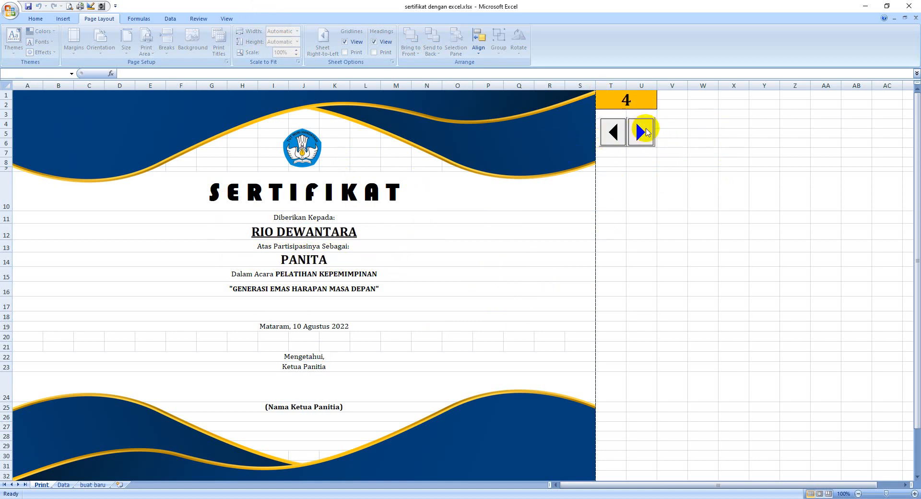
click(643, 132)
click(643, 132)
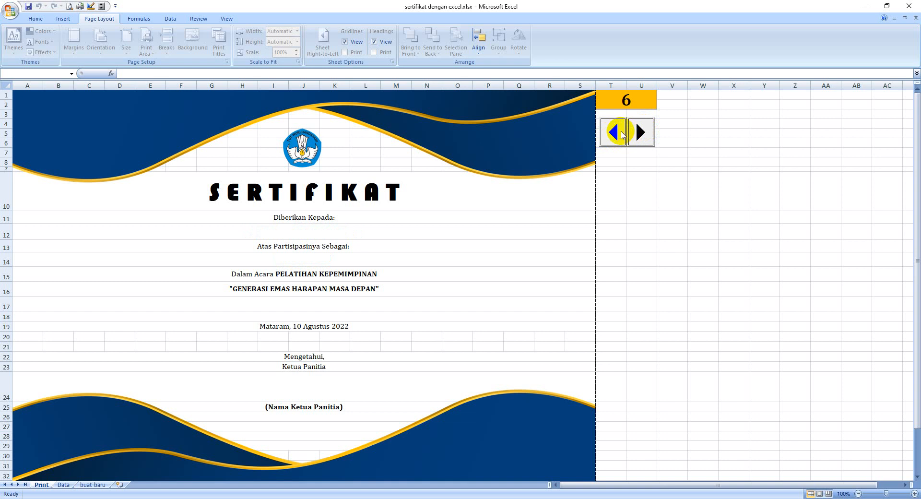
click(622, 135)
click(621, 134)
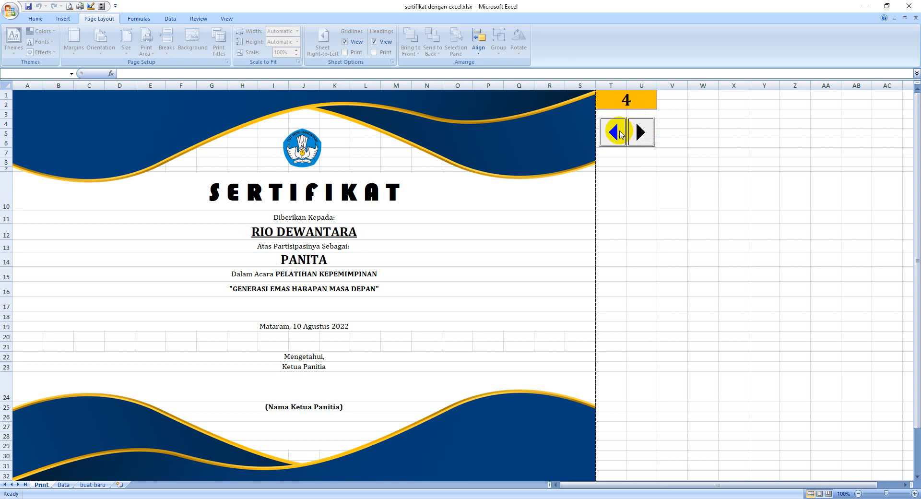
click(621, 135)
click(622, 134)
click(621, 134)
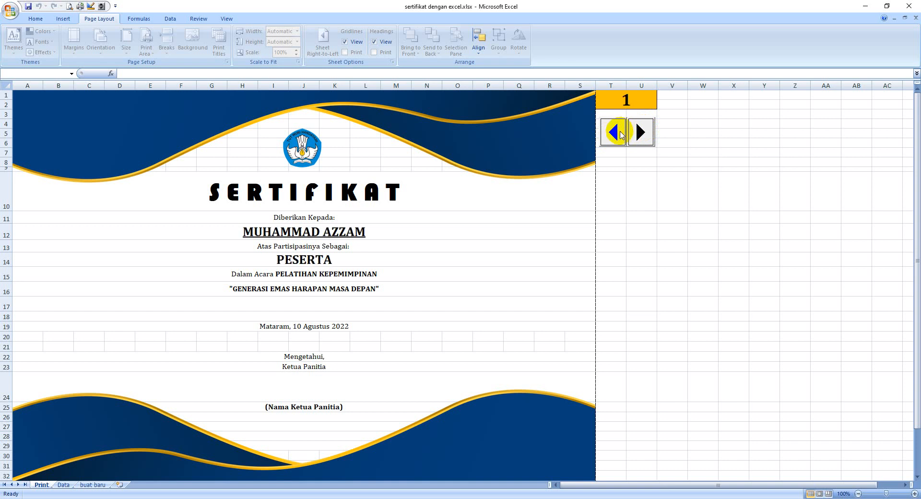
click(639, 139)
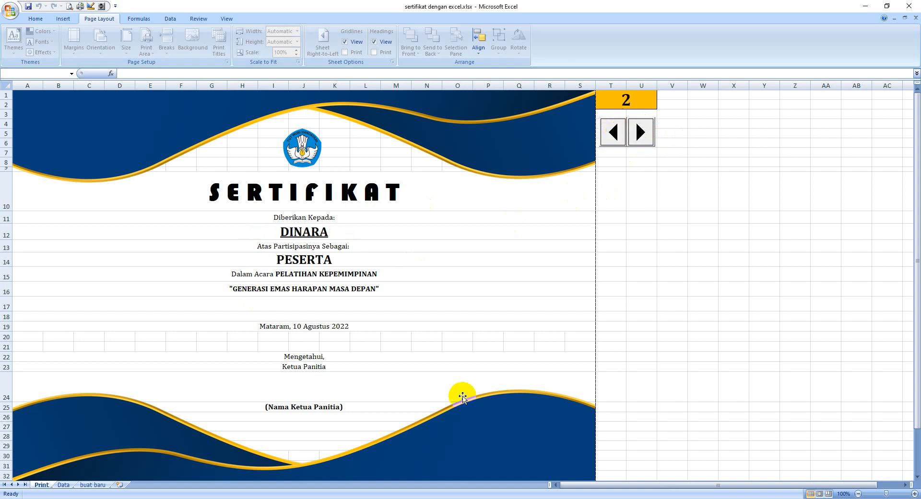
Open the "buat baru" sheet and set its page orientation to Landscape.
click(91, 486)
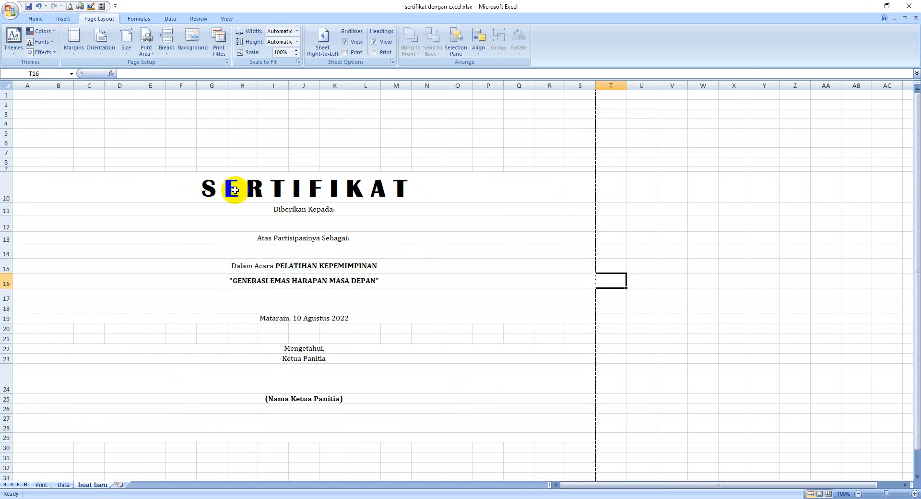
click(505, 183)
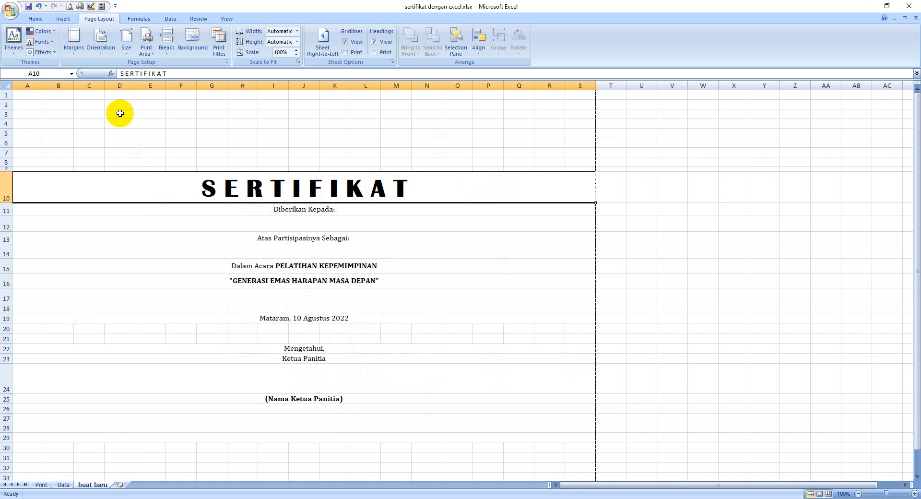
click(94, 54)
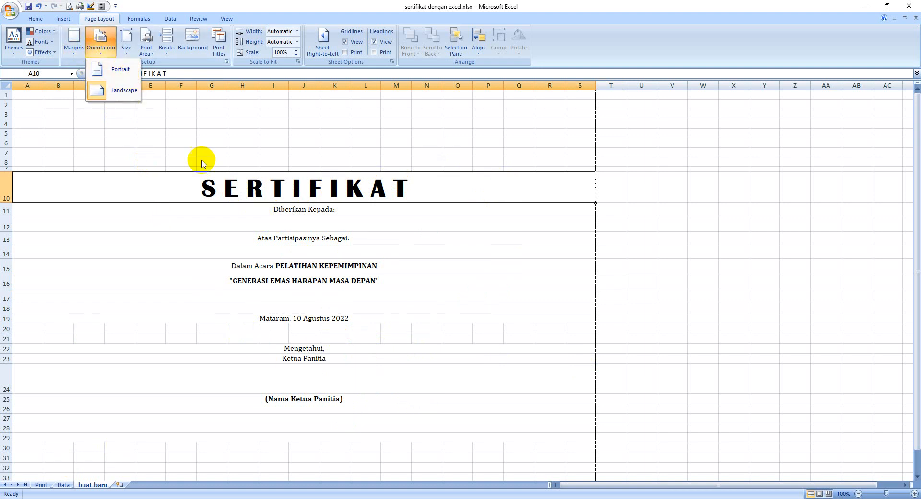
click(113, 90)
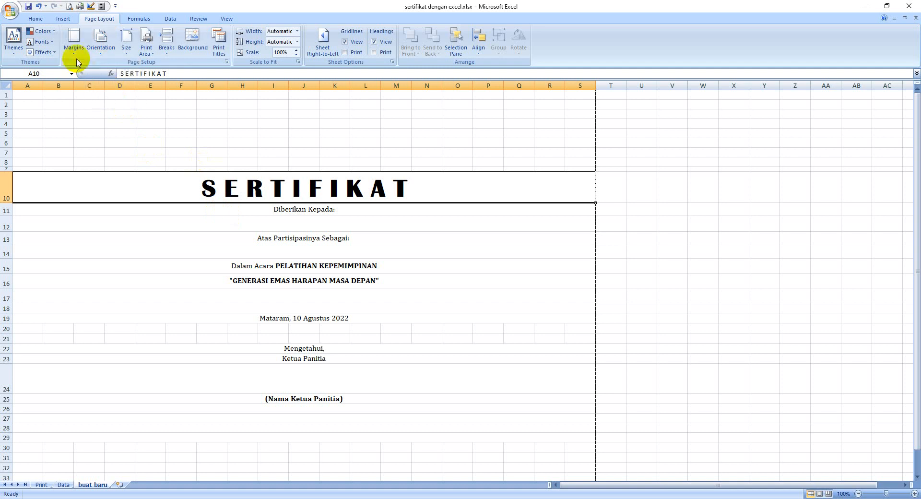
Apply custom page margins of 0 on all four sides, with header and footer also at 0.
click(74, 43)
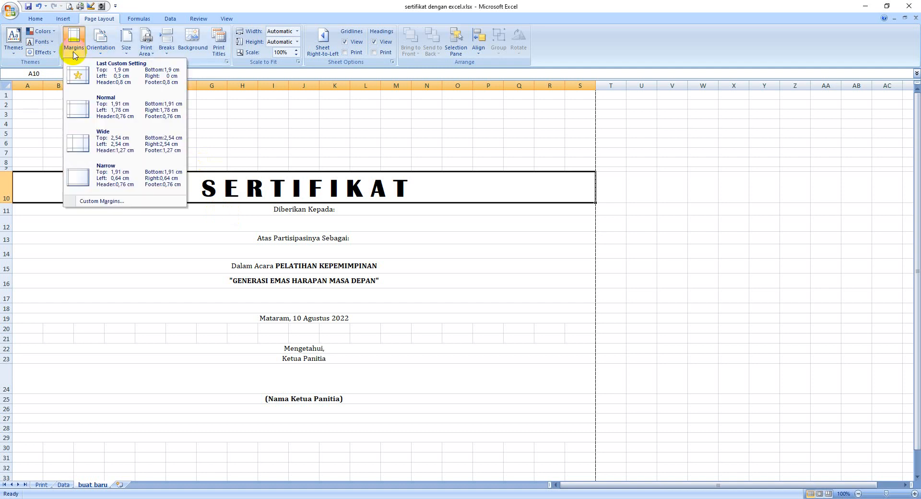
click(127, 203)
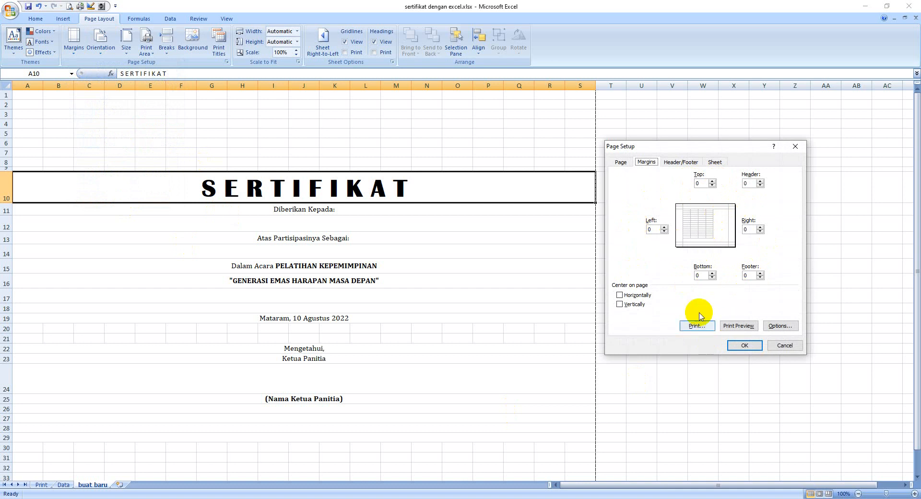
click(744, 345)
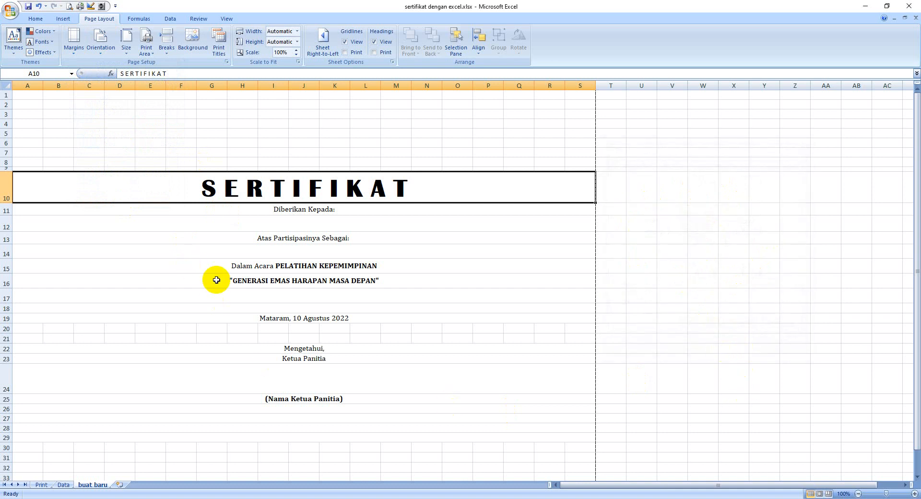
Set the sheet's paper size to Legal 8,5 x 14 in (216 x 356 mm).
click(127, 54)
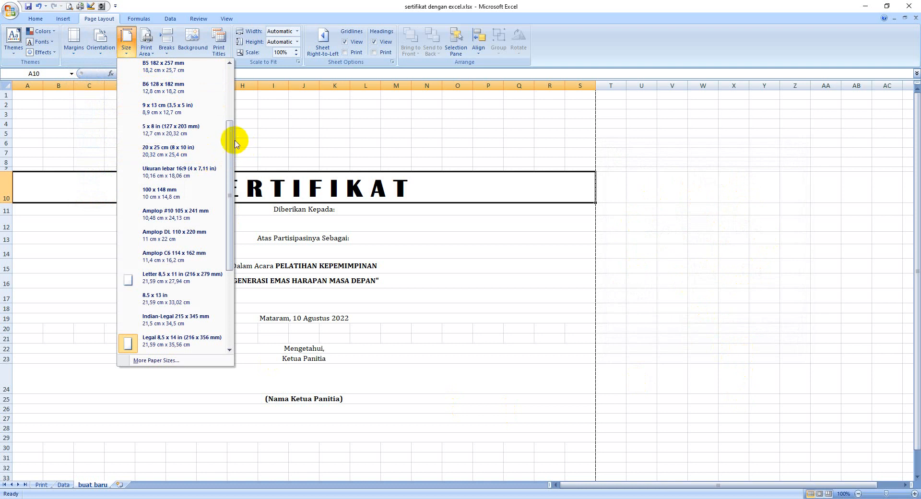
drag(231, 140, 247, 236)
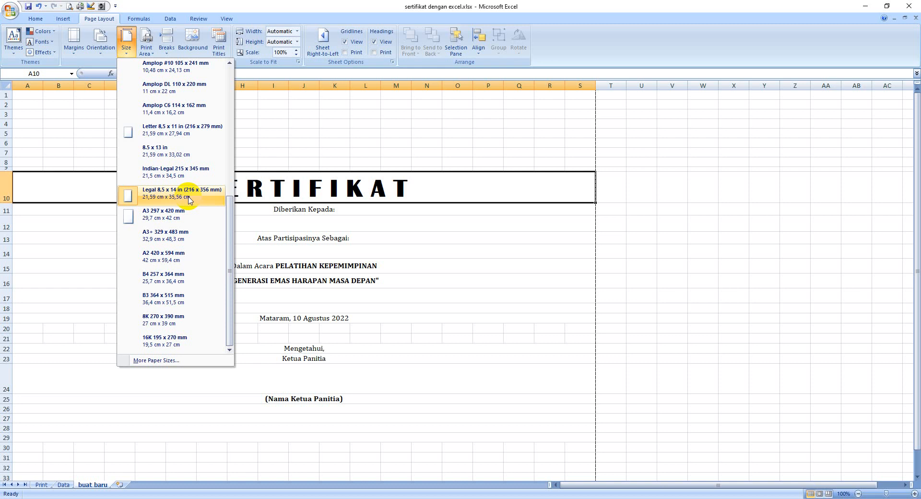
click(164, 195)
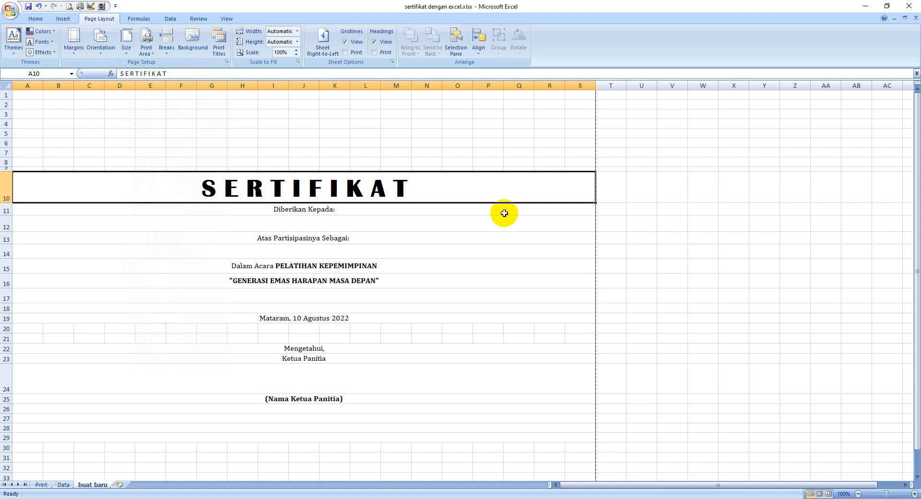
drag(918, 201, 918, 190)
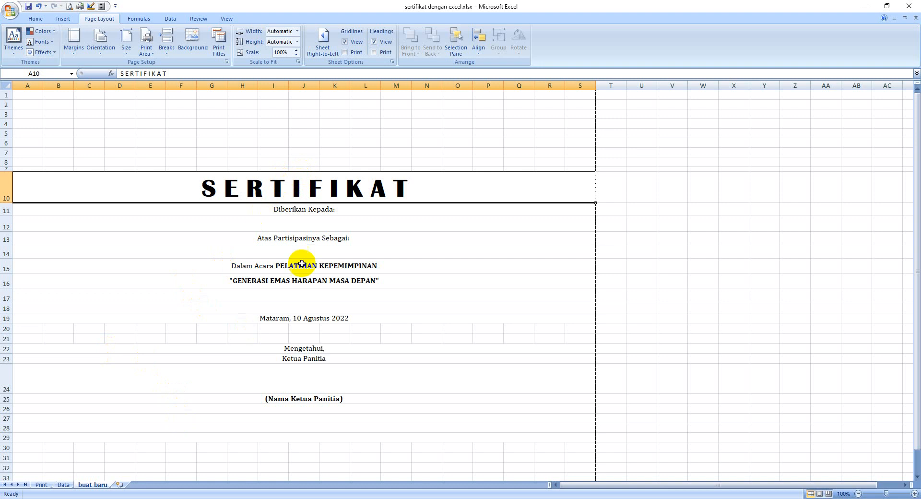
Switch to the browser's image results for "BINGKAI SERTIFIKAT jpg" and preview the blue and gold certificate template from tutoriduan.com.
click(200, 498)
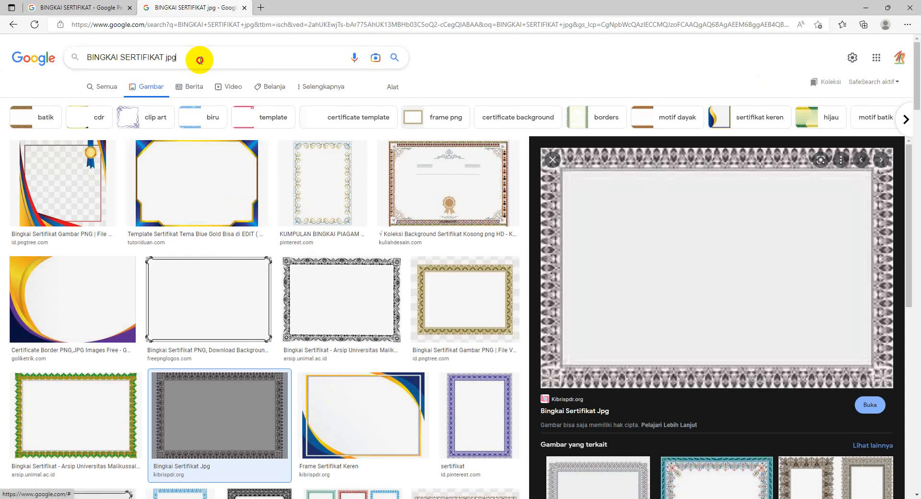
drag(200, 57, 62, 56)
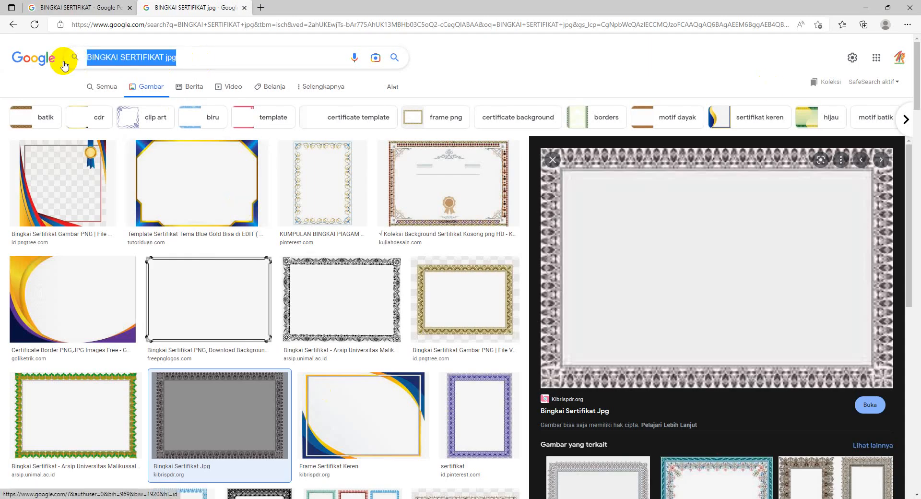
click(274, 57)
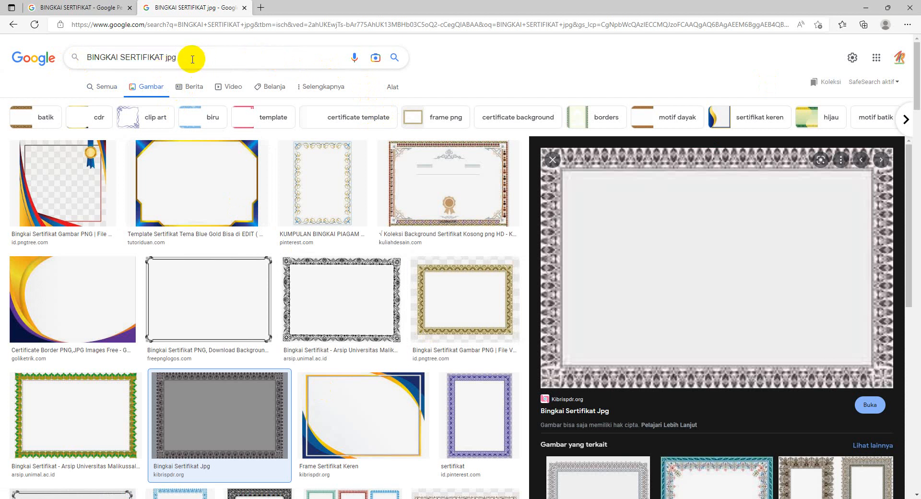
click(207, 172)
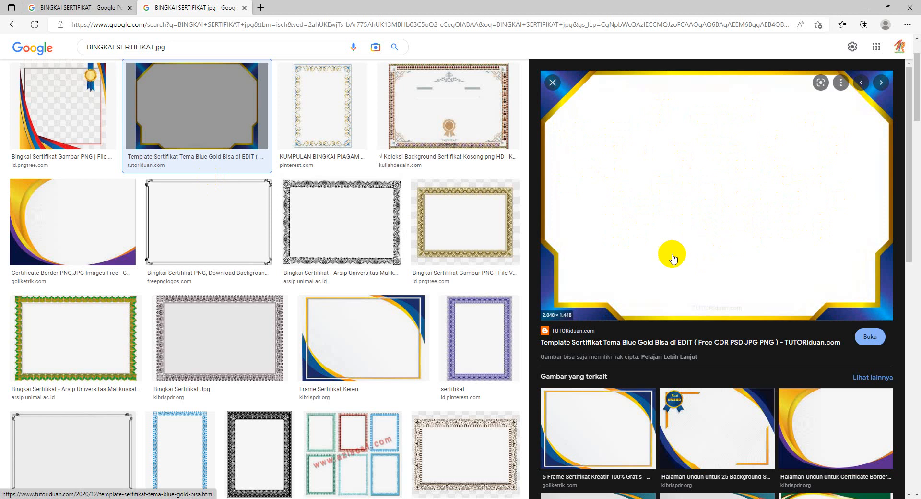
Search Google Images for "BINGKAI SERTIFIKAT png" and preview the transparent Pngtree frame with the gold medal and blue ribbon.
scroll(493, 247, up, 2)
click(198, 57)
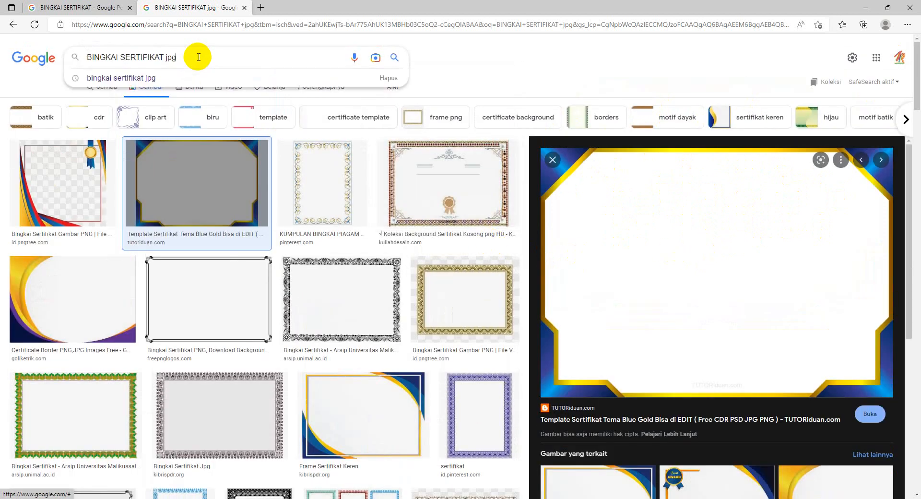
key(BackSpace)
key(BackSpace)
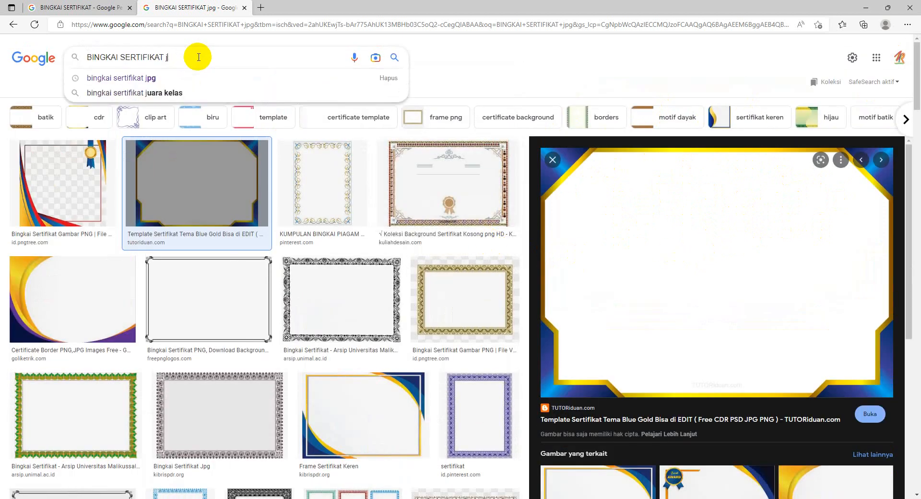
text(png)
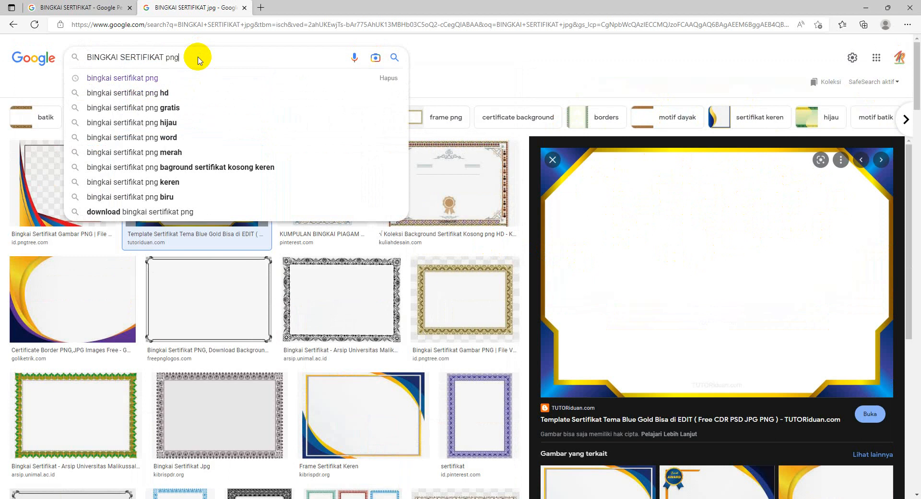
key(Return)
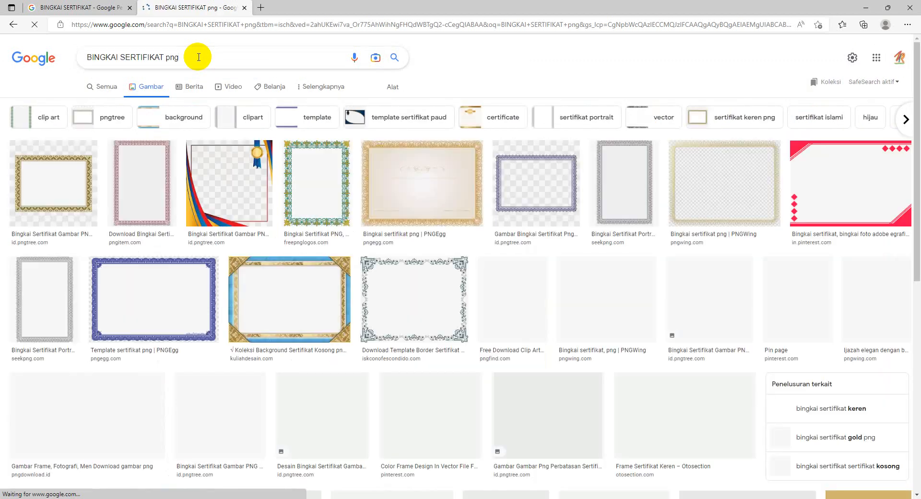
click(258, 166)
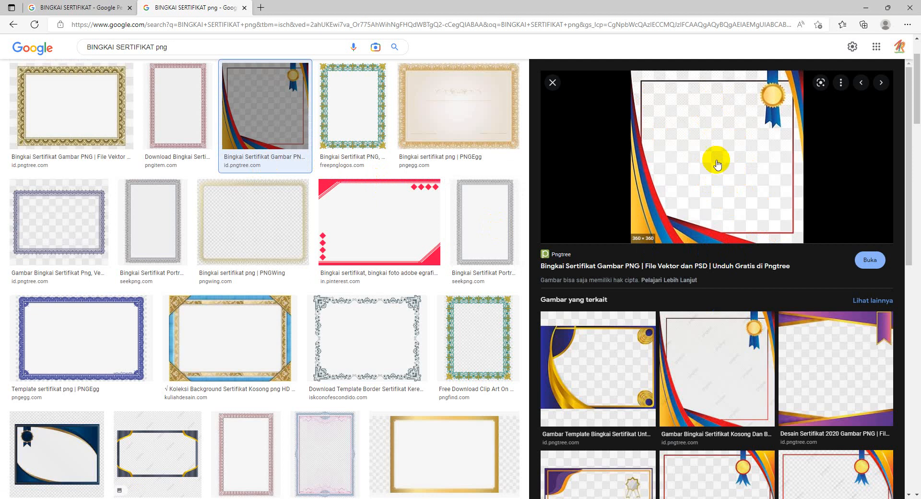
Shorten the image search text to "BINGKAI SERTIFIKAT" to view the suggested searches.
click(199, 48)
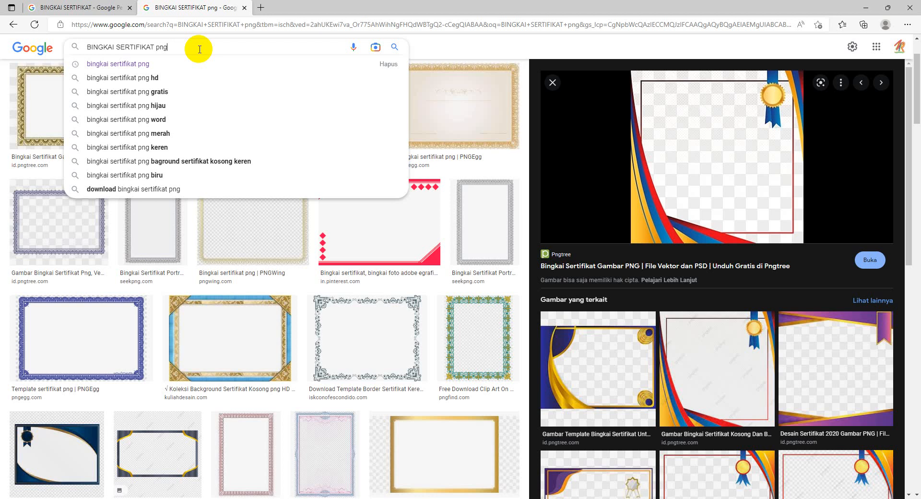
key(BackSpace)
key(BackSpace)
key(BackSpace)
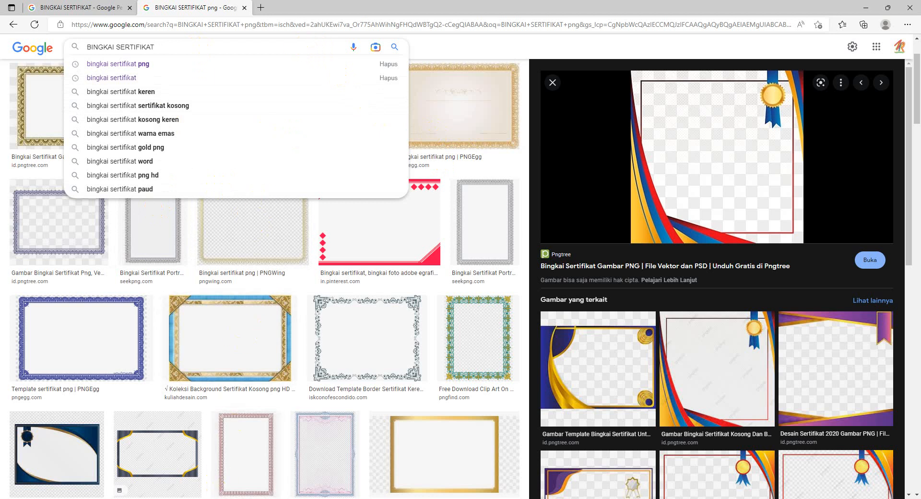
Switch back to Excel and insert the picture 31.jpg from the Downloads folder into the "buat baru" sheet.
click(213, 498)
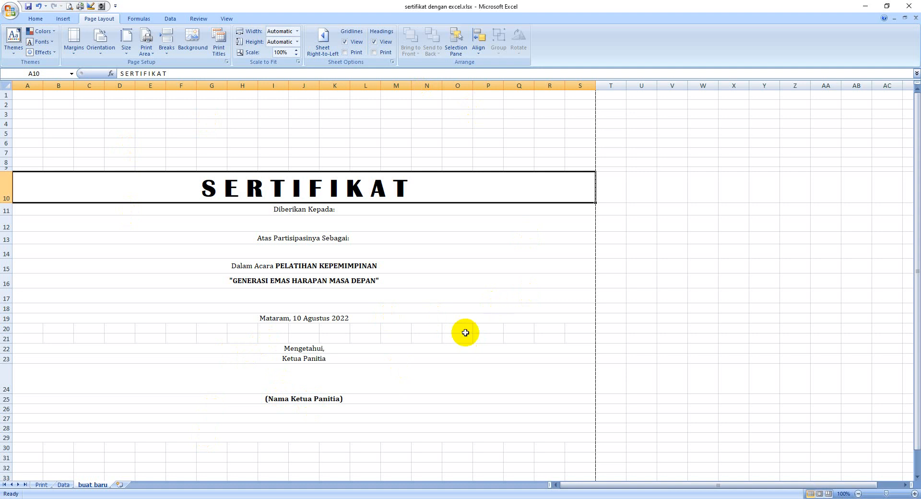
click(63, 19)
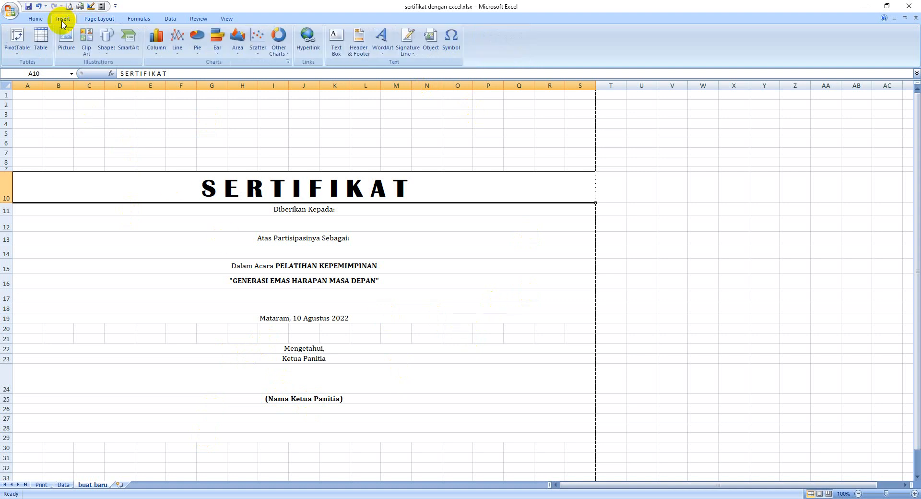
click(67, 48)
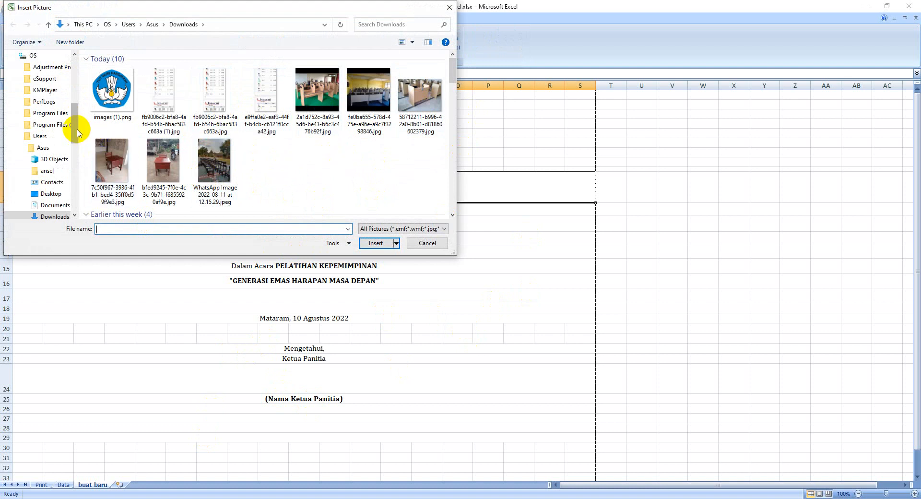
drag(78, 132, 74, 72)
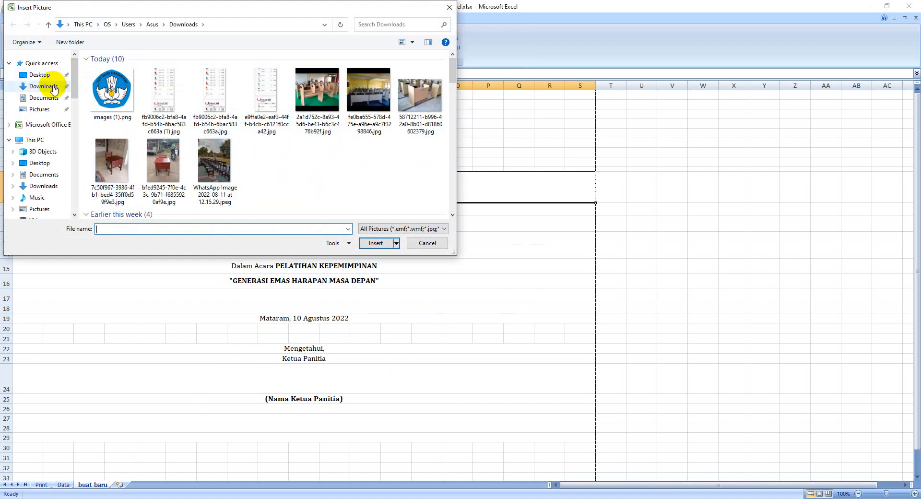
click(53, 179)
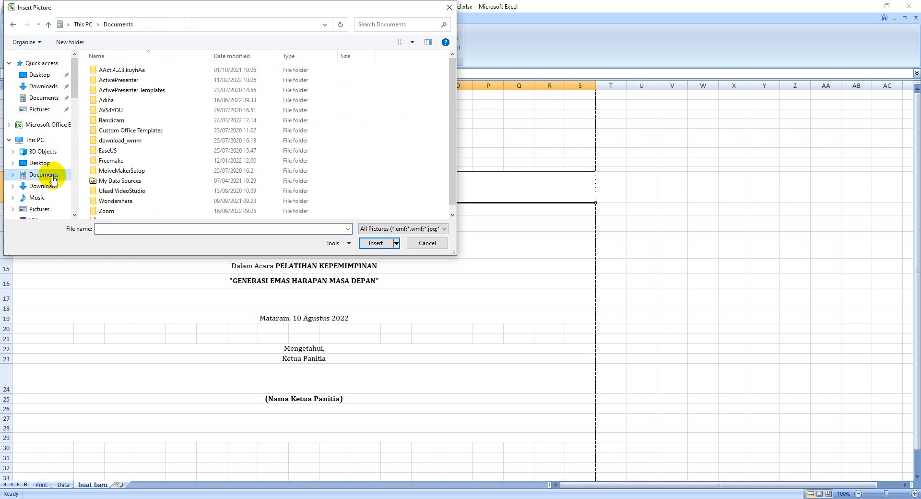
click(48, 186)
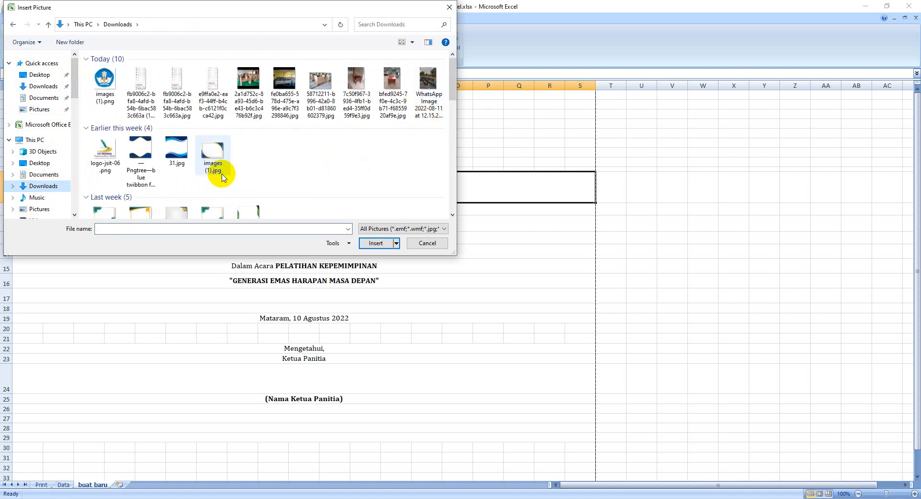
click(181, 148)
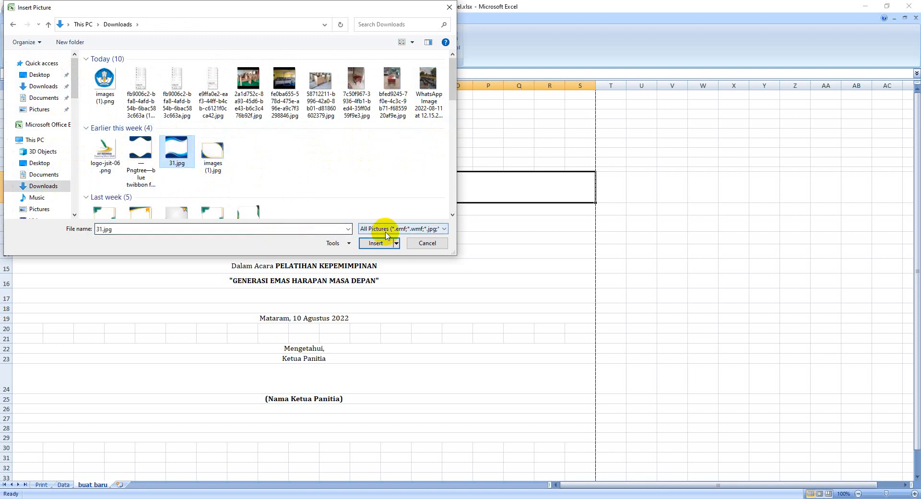
click(379, 243)
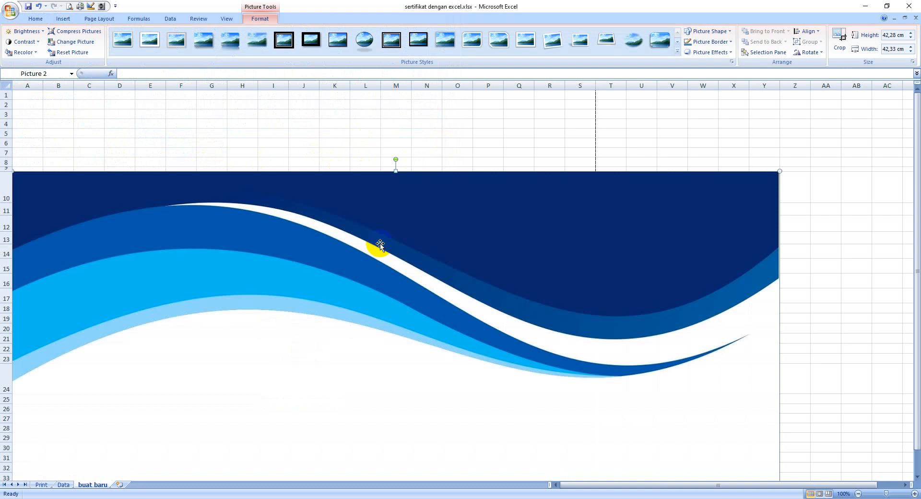
Scale the wave picture down proportionally to about 25,24 x 25,27 cm and move it up to row 1.
drag(277, 263, 532, 208)
drag(314, 118, 606, 282)
drag(641, 345, 383, 397)
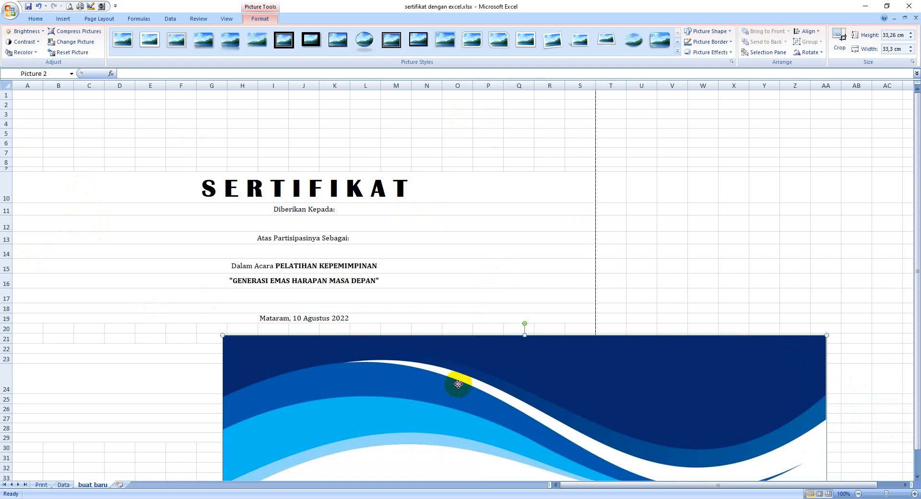
drag(458, 383, 410, 346)
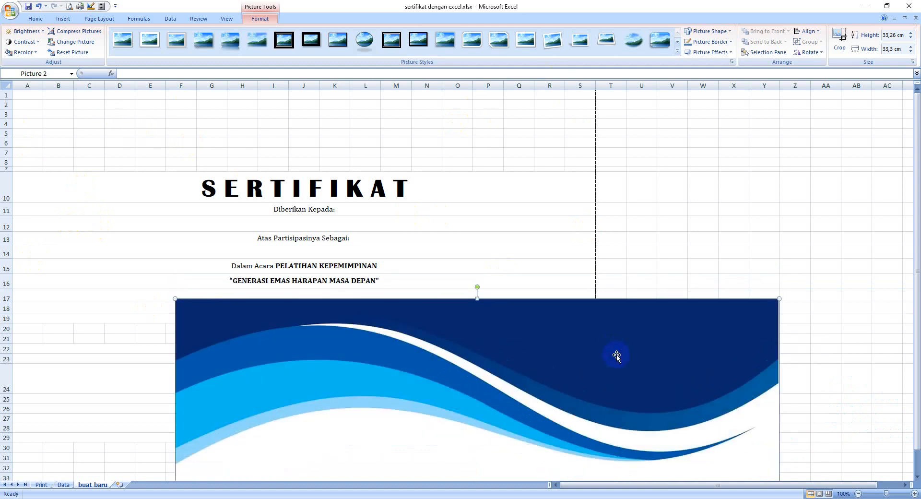
drag(479, 330, 313, 90)
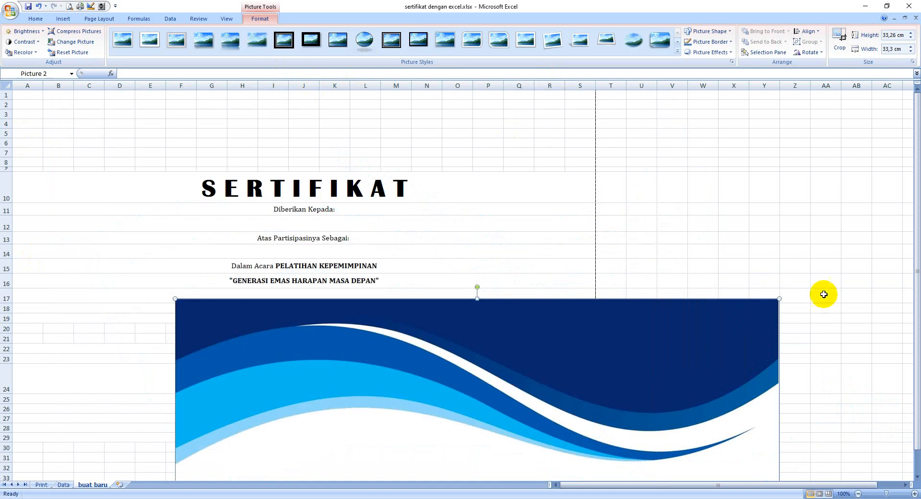
drag(780, 299, 563, 445)
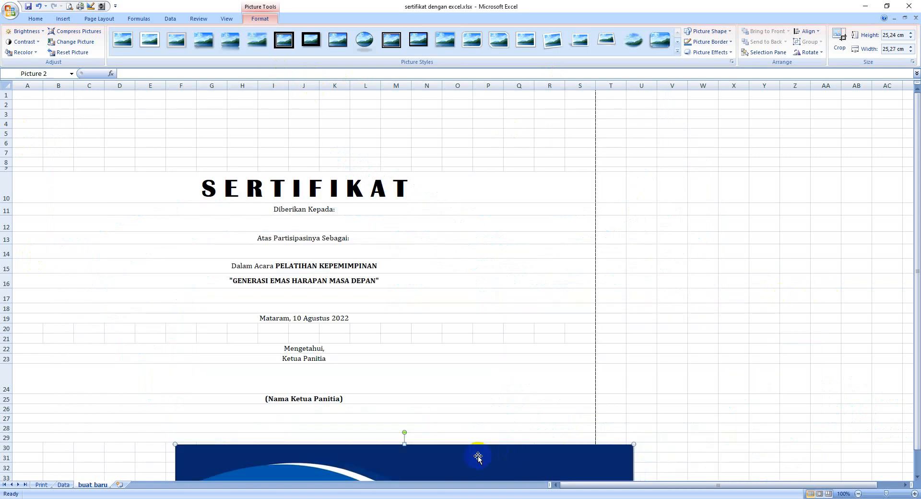
drag(470, 452, 326, 98)
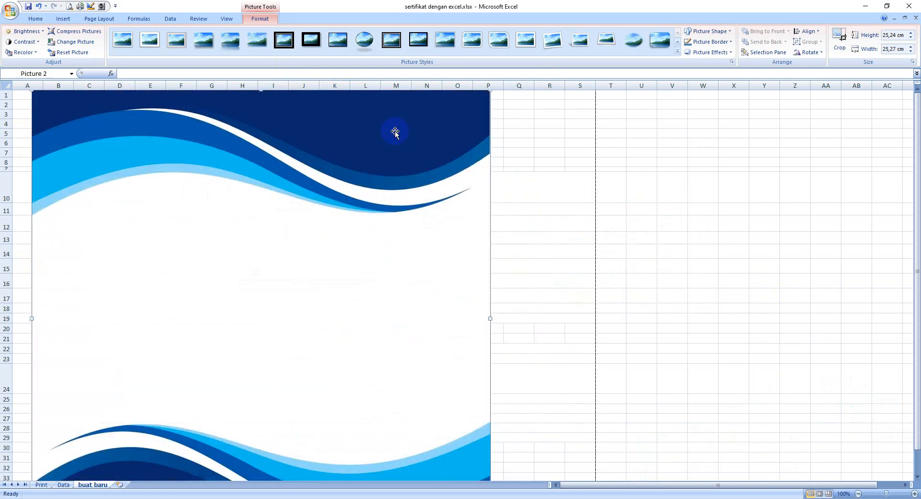
Fit the wave picture to the print area from column A to S and down to row 33, about 21,7 cm high and 32,12 cm wide.
scroll(547, 315, down, 6)
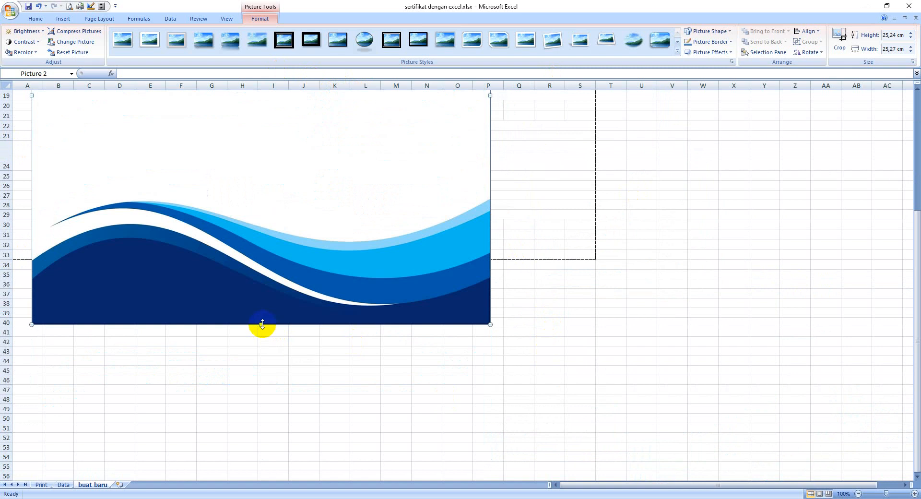
drag(262, 324, 266, 260)
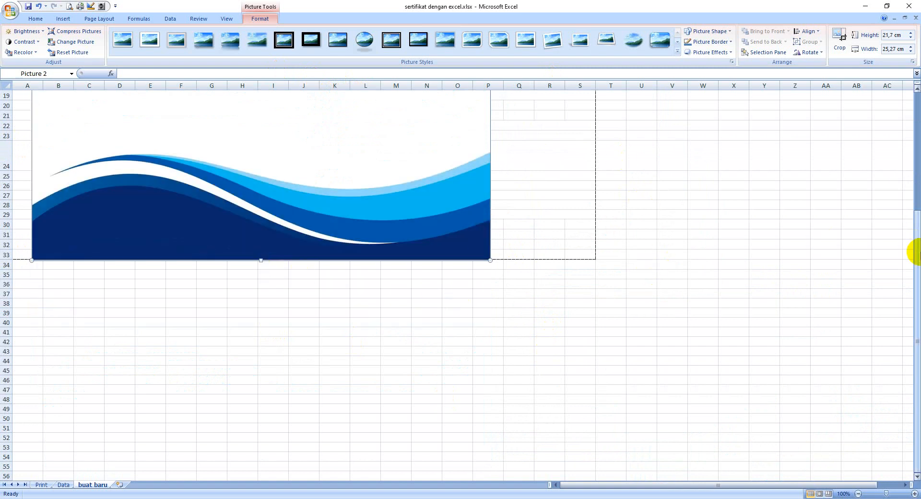
drag(915, 251, 912, 78)
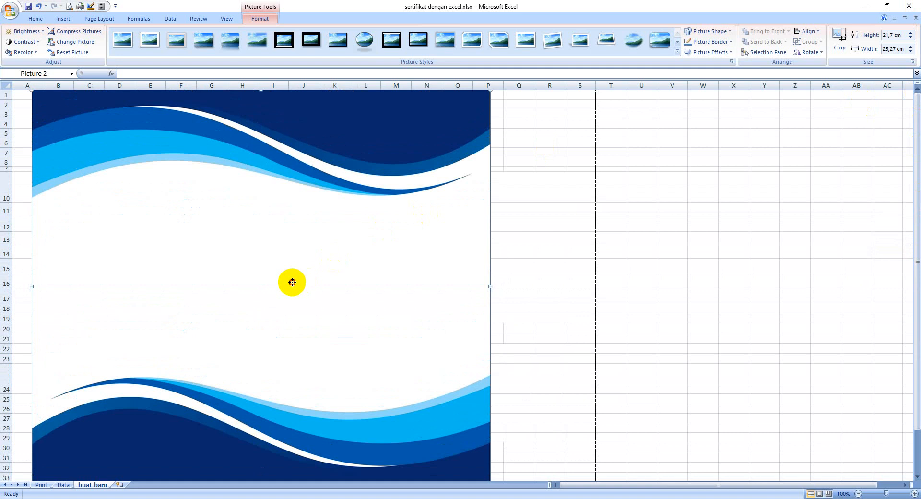
drag(290, 282, 266, 279)
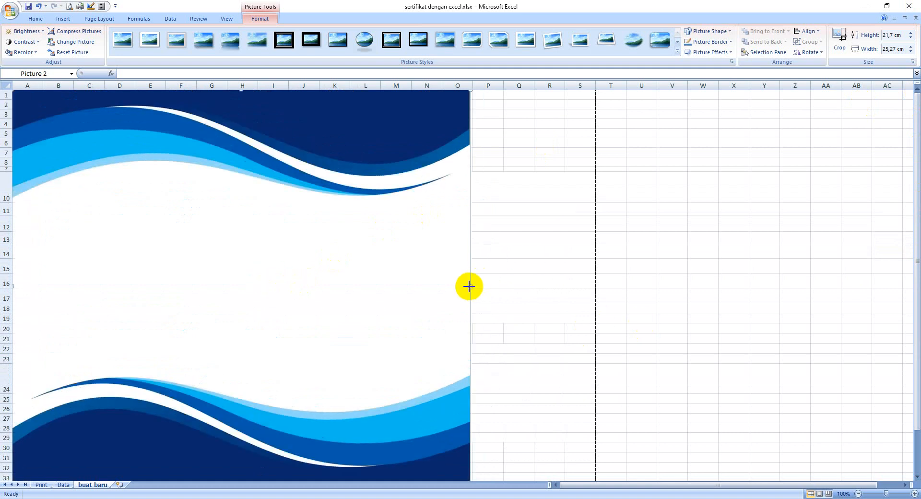
drag(469, 287, 595, 306)
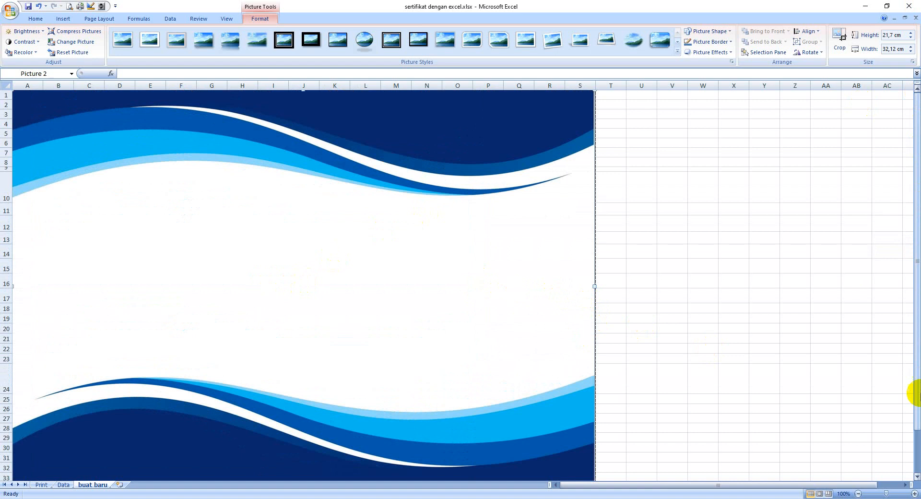
scroll(915, 397, down, 3)
scroll(915, 401, up, 3)
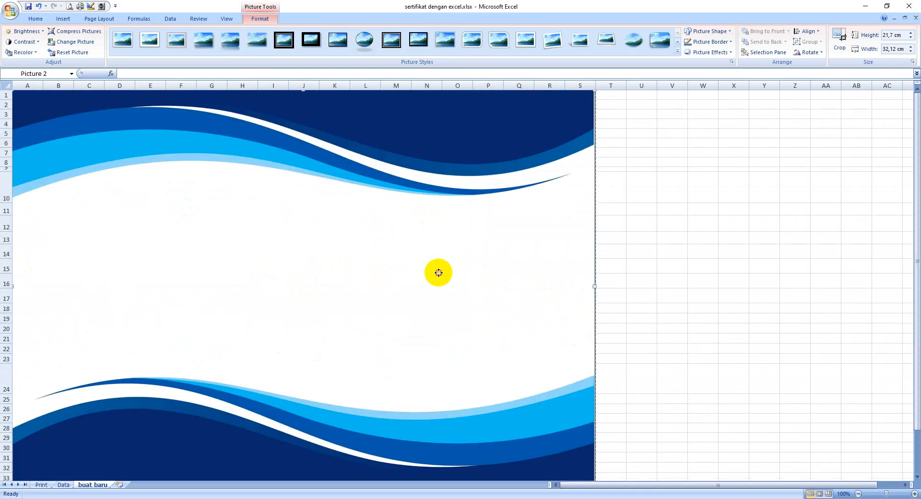
Make the white background of the wave picture transparent so the certificate text shows through.
click(627, 253)
click(348, 269)
click(672, 224)
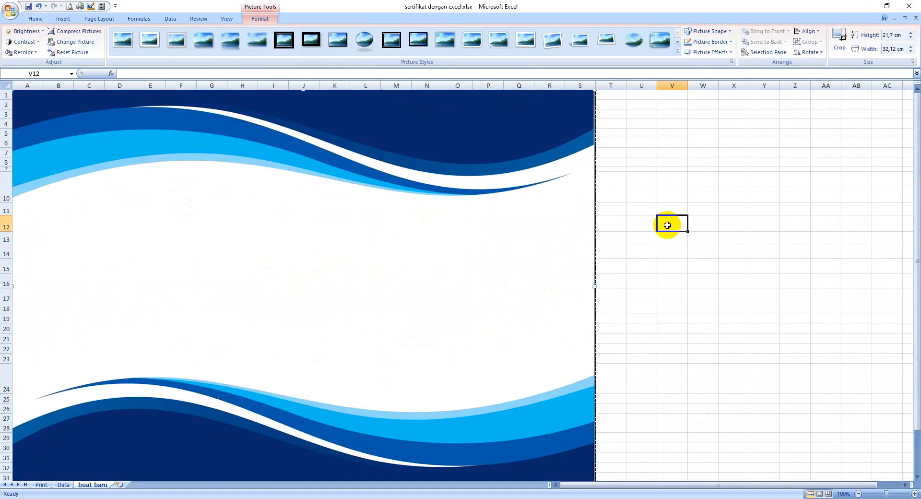
click(337, 263)
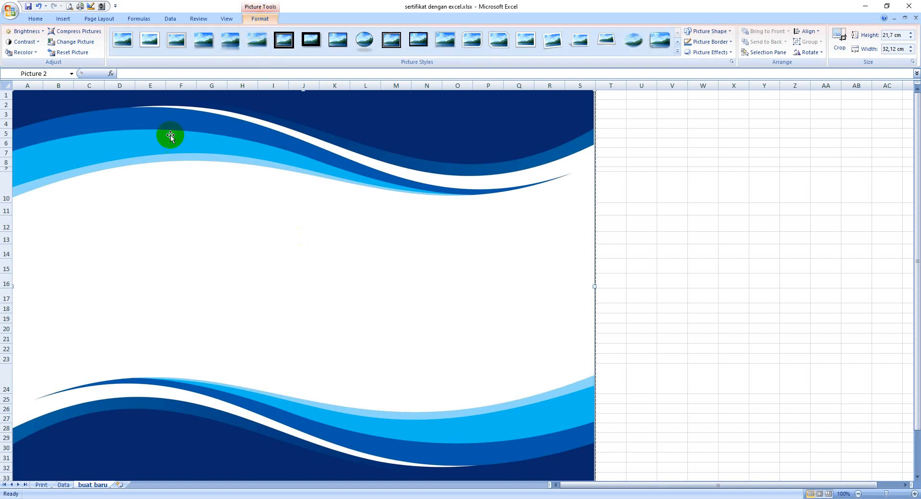
click(36, 53)
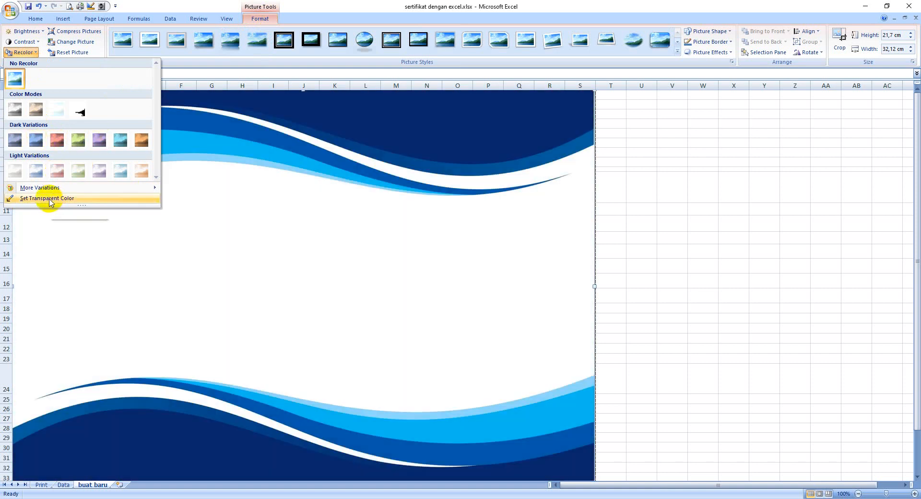
click(43, 199)
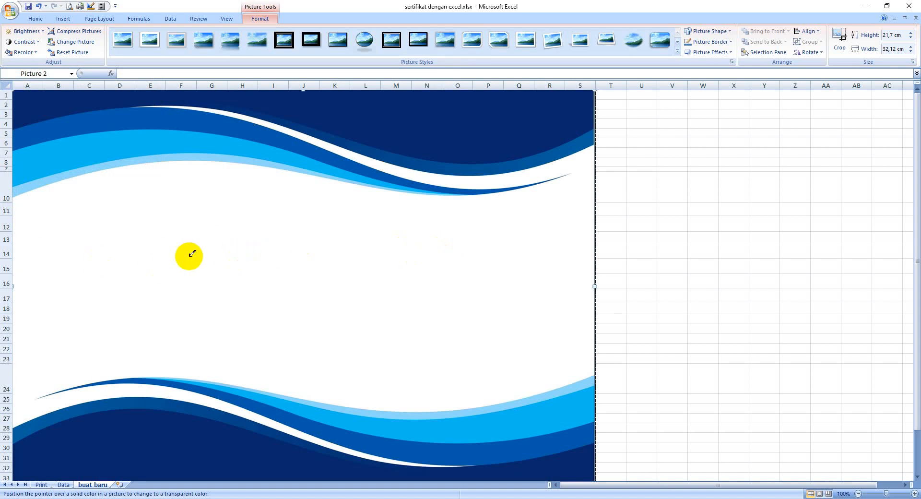
click(243, 255)
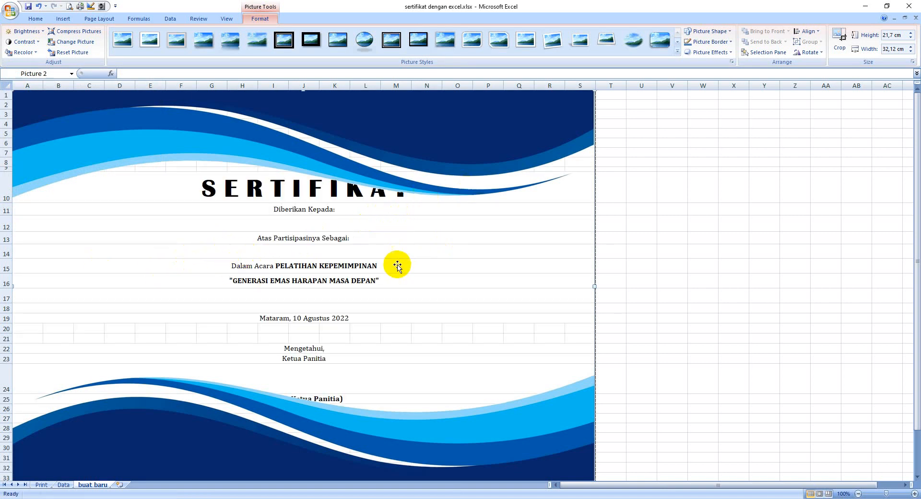
Adjust the row heights to fit the text between the waves: reduce row 18, enlarge row 9 and reduce row 24.
drag(323, 162, 316, 161)
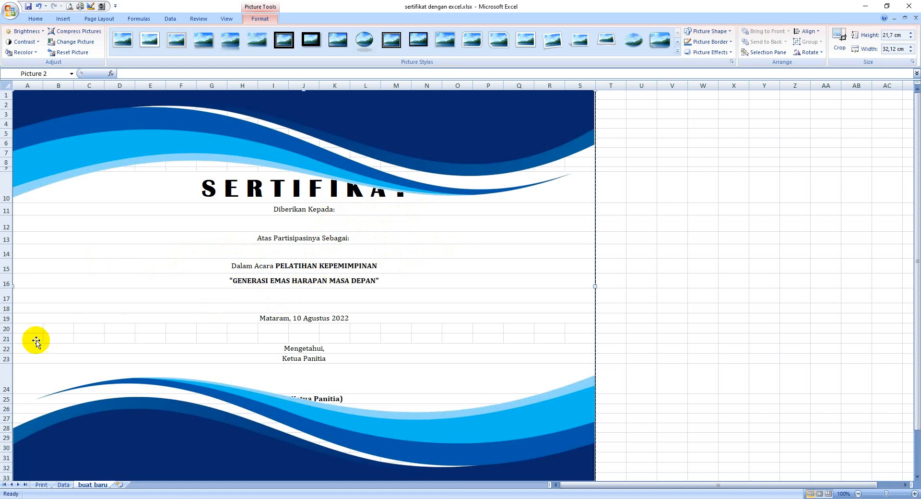
drag(6, 315, 9, 308)
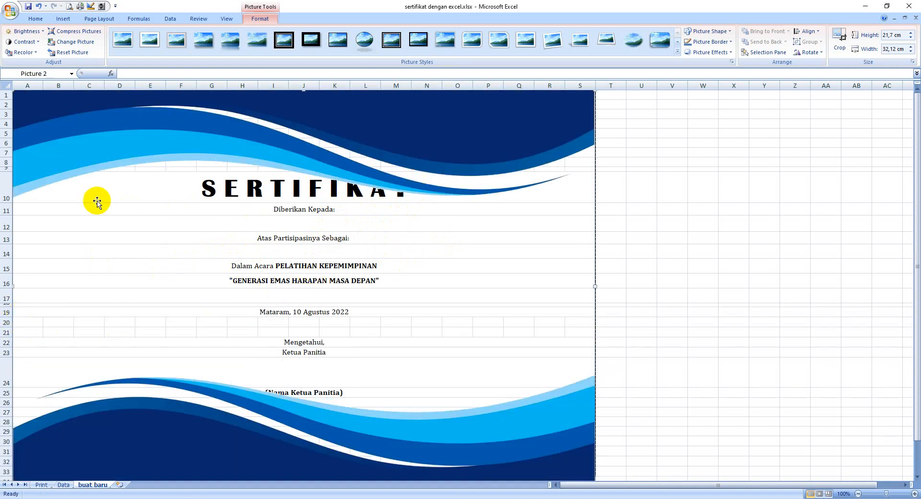
drag(9, 174, 13, 194)
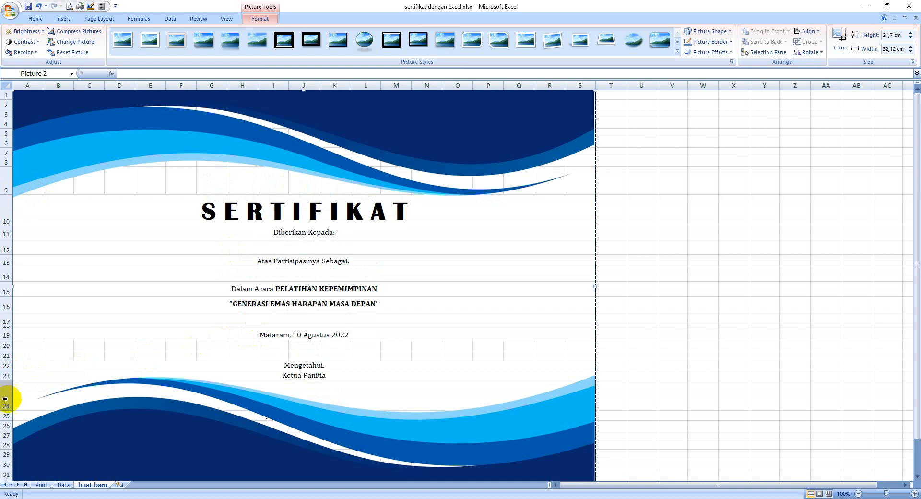
drag(7, 411, 6, 393)
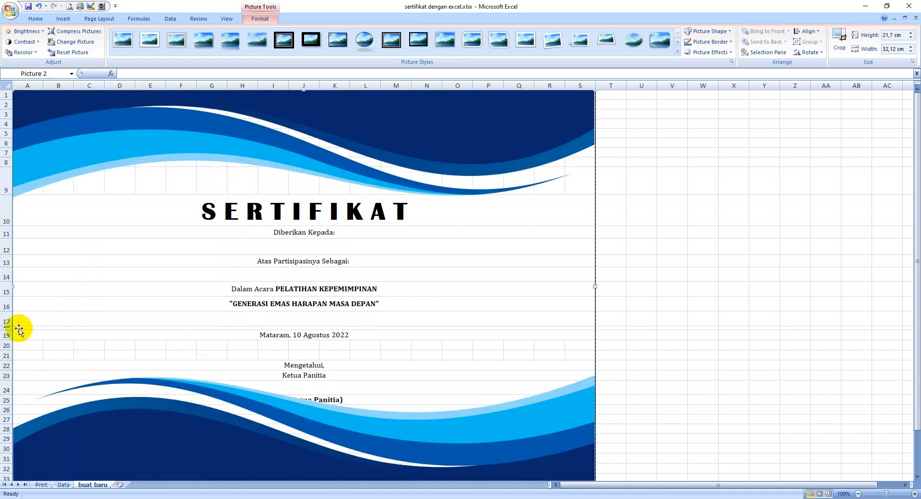
Delete the empty row 17 above the date line and check the certificate layout down to the page end.
click(4, 320)
right_click(3, 320)
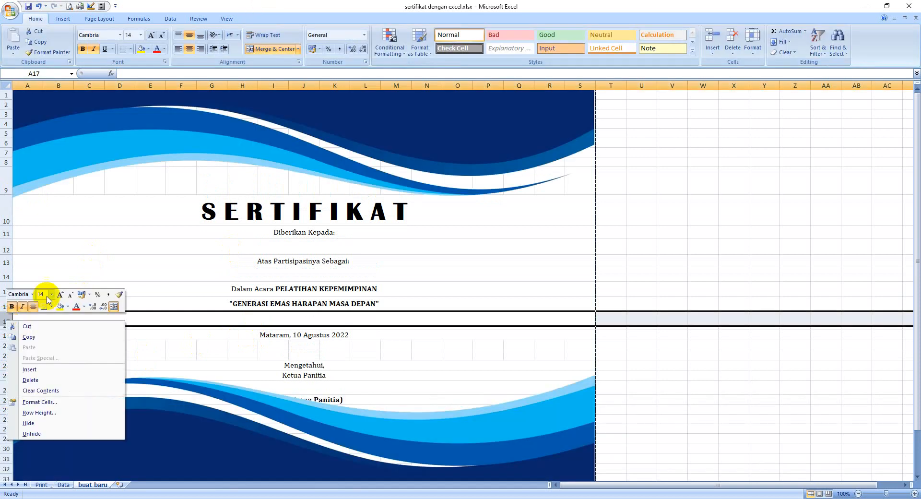
click(45, 384)
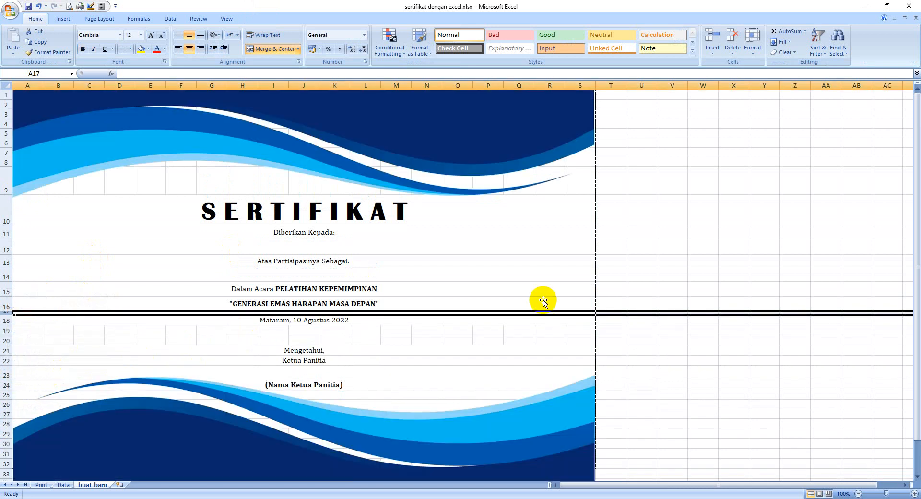
click(541, 262)
scroll(710, 253, down, 4)
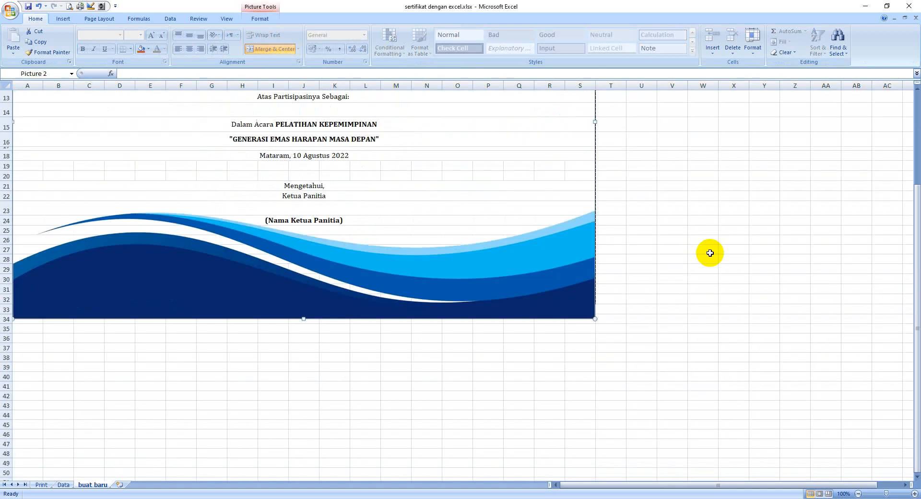
scroll(710, 253, up, 4)
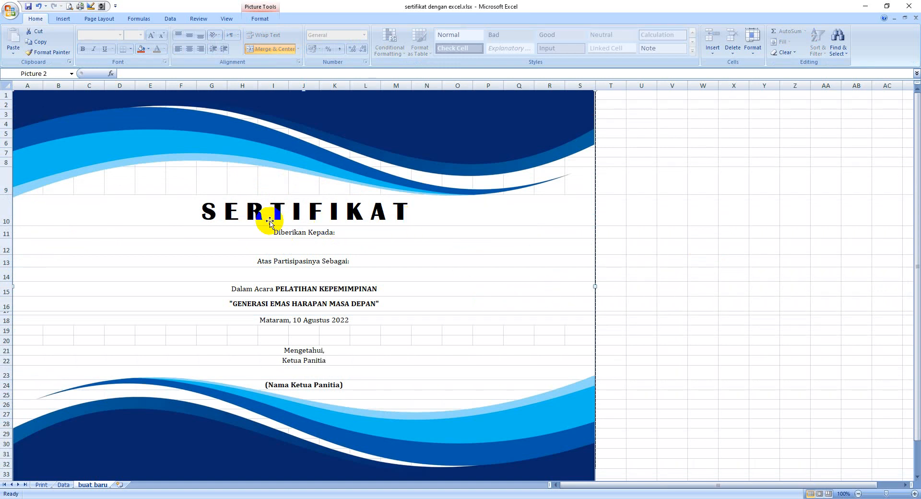
Insert the logo picture images (1).png from the Downloads folder into the certificate sheet.
click(64, 20)
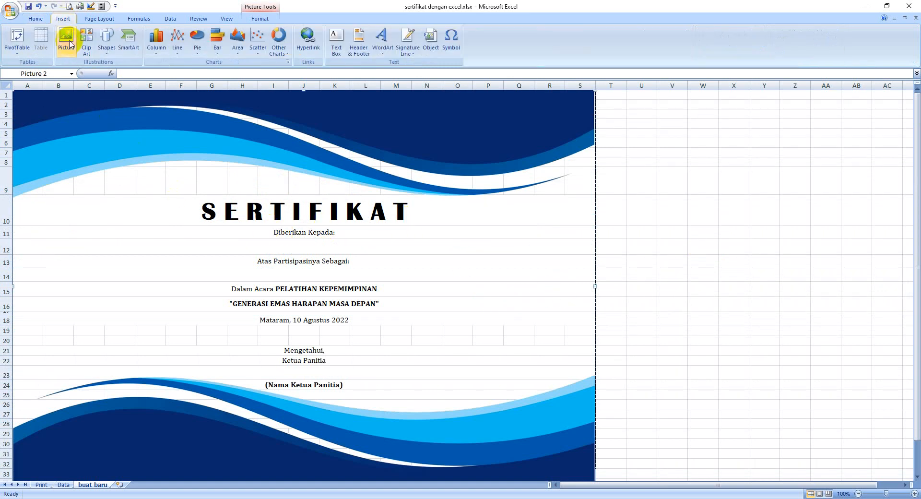
click(70, 46)
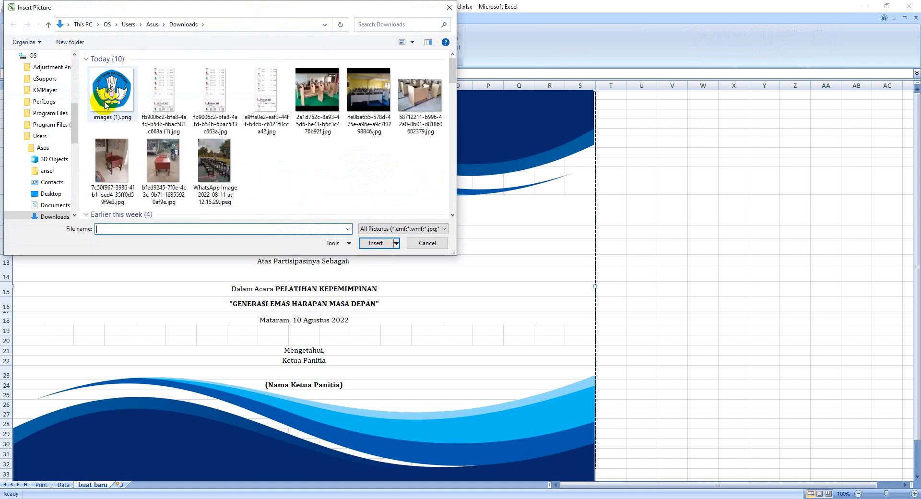
click(105, 105)
click(375, 242)
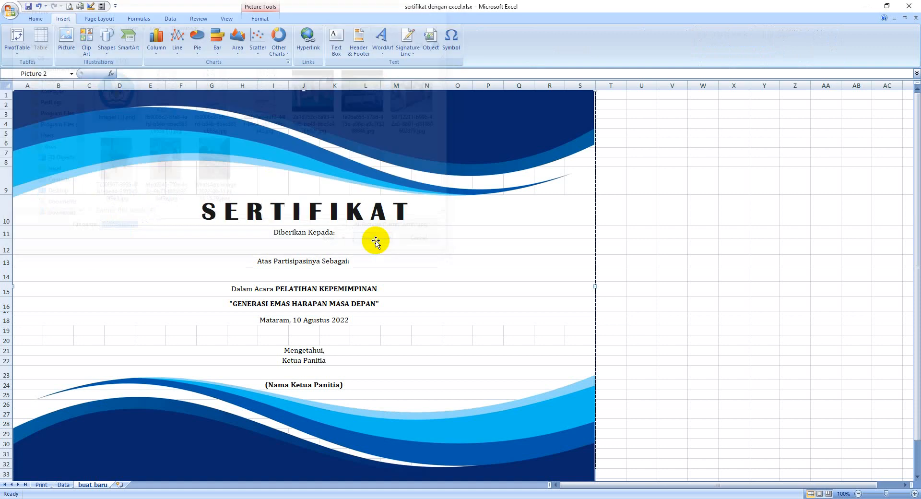
Scale the inserted logo down to about 2,28 cm square and place it centred just above the SERTIFIKAT title.
drag(62, 369, 306, 197)
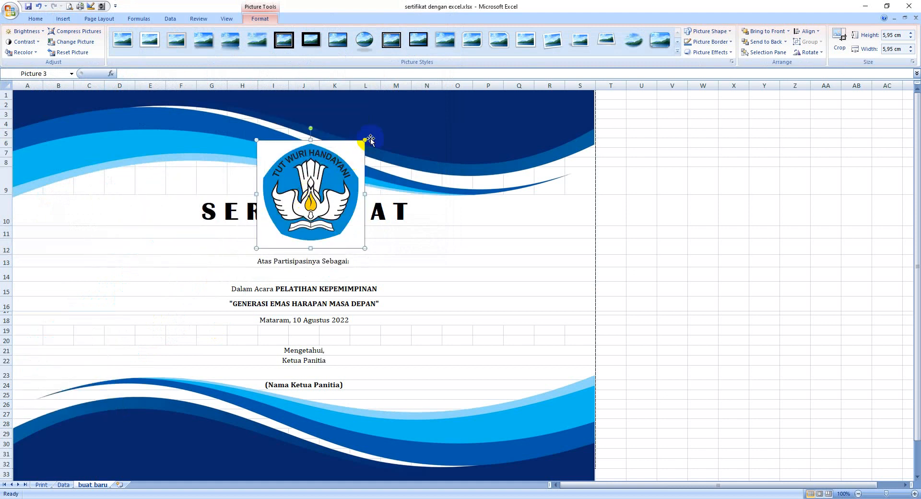
drag(364, 140, 307, 198)
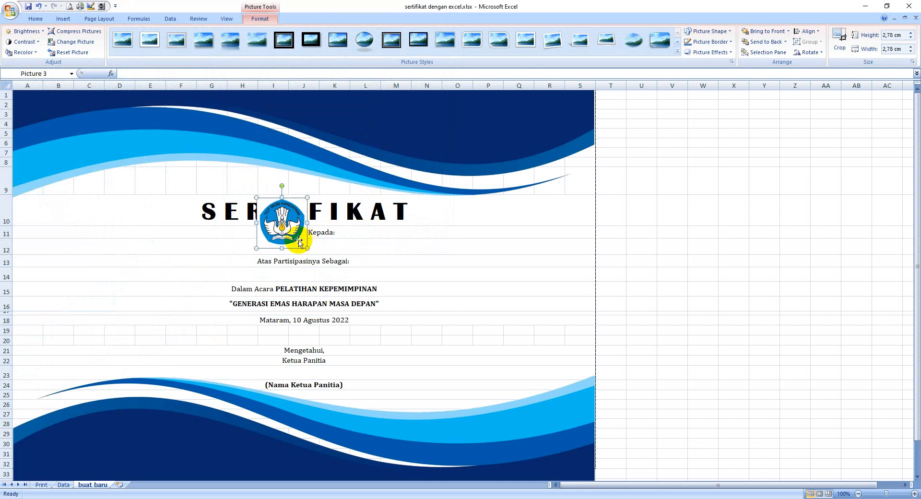
drag(284, 230, 331, 180)
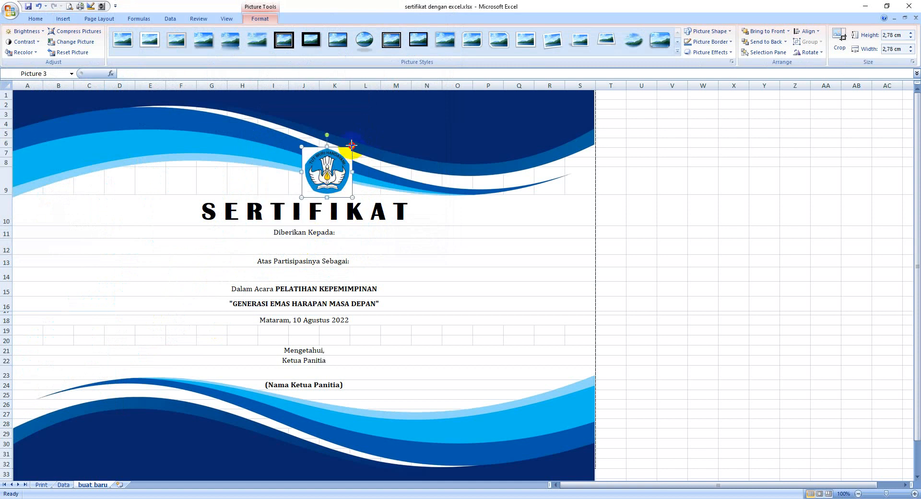
drag(352, 144, 306, 181)
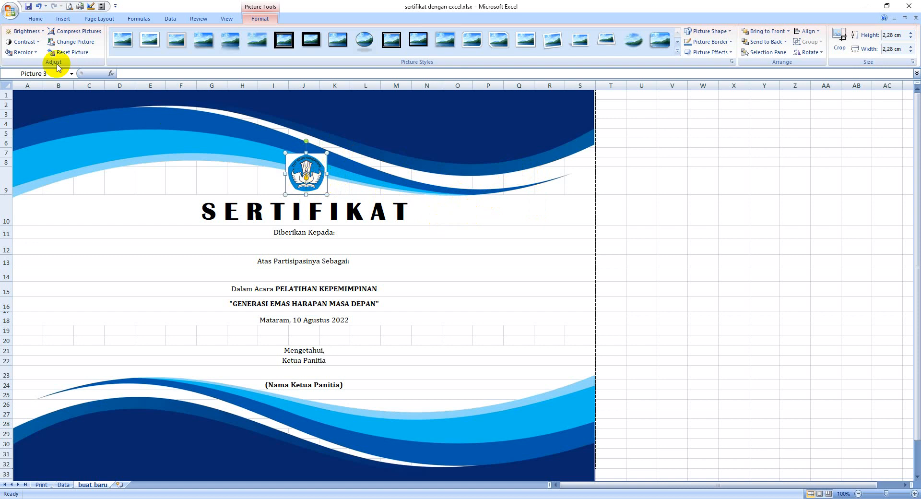
Make the logo's white background transparent and move the logo to the left of the SERTIFIKAT title.
click(37, 56)
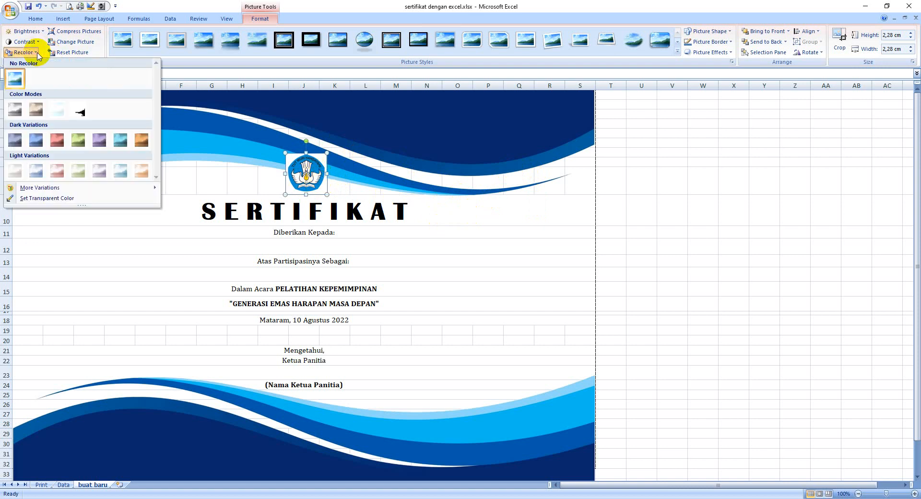
click(57, 201)
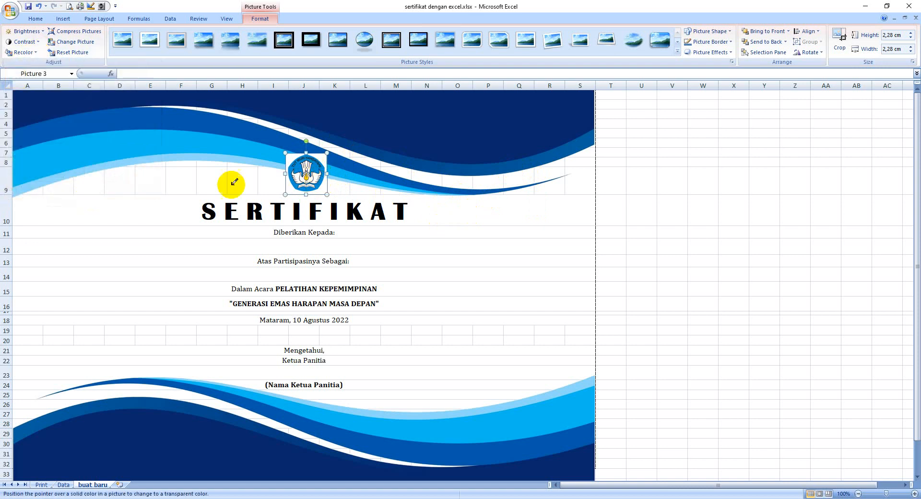
click(321, 188)
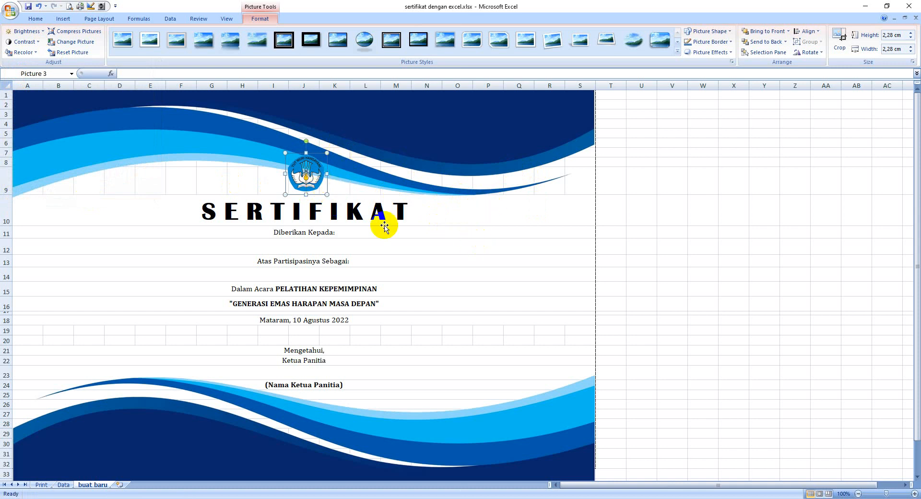
drag(301, 174, 180, 207)
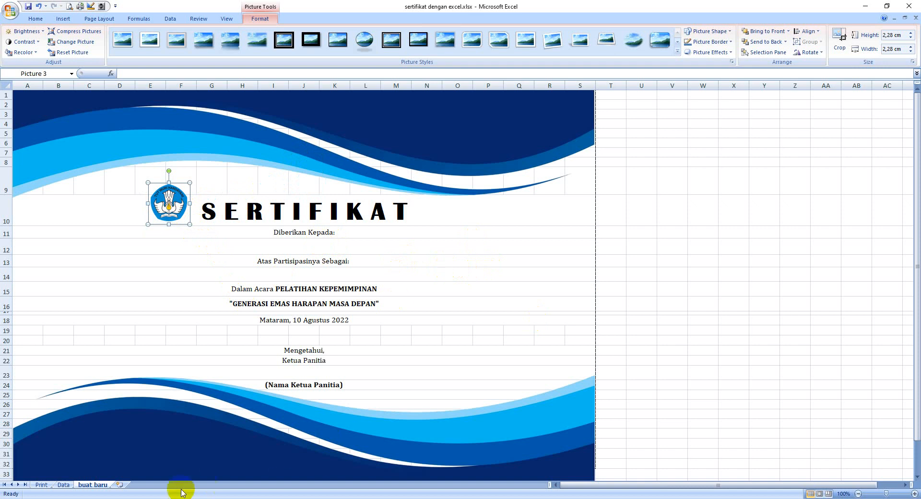
Examine the participant list on the Data sheet: the Nama and Peserta/Panitia/Pemateri columns and the numbered rows to the table's end.
click(64, 485)
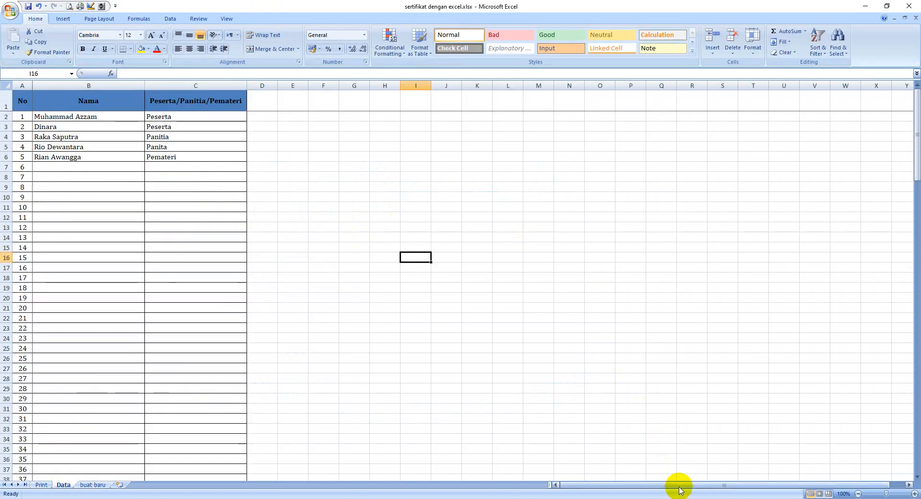
drag(671, 488, 609, 489)
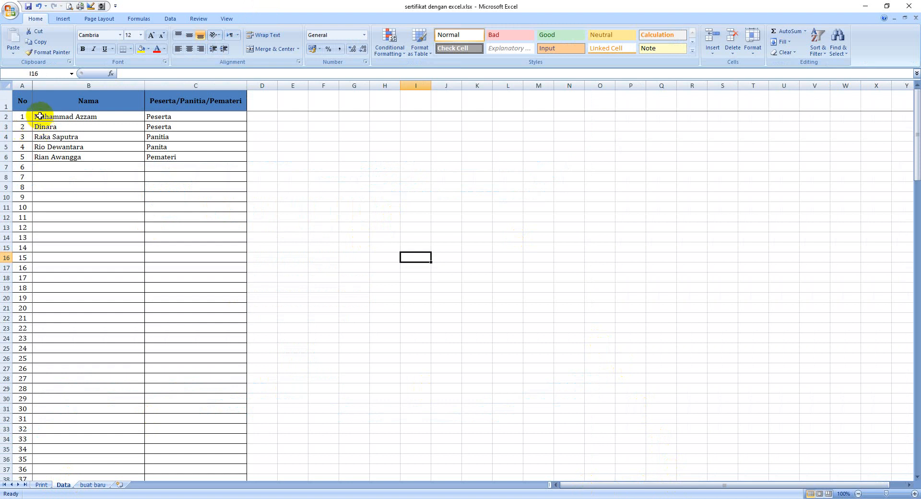
click(91, 103)
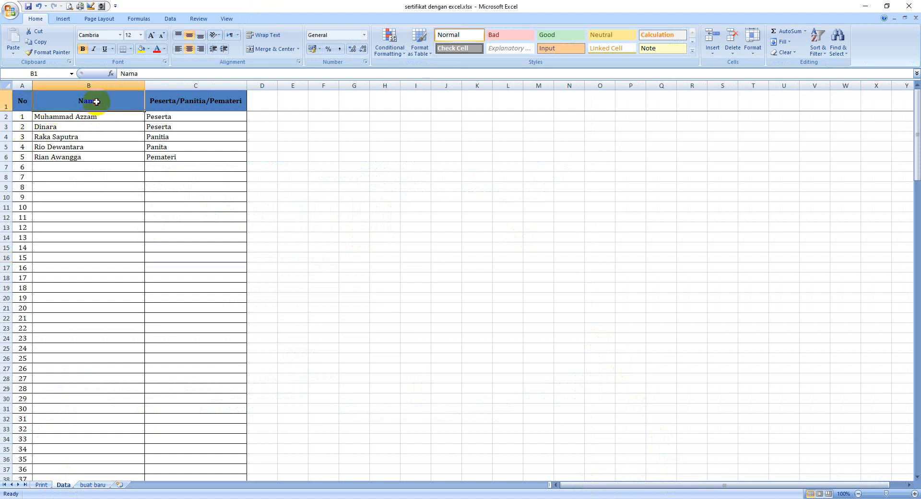
click(95, 118)
click(95, 99)
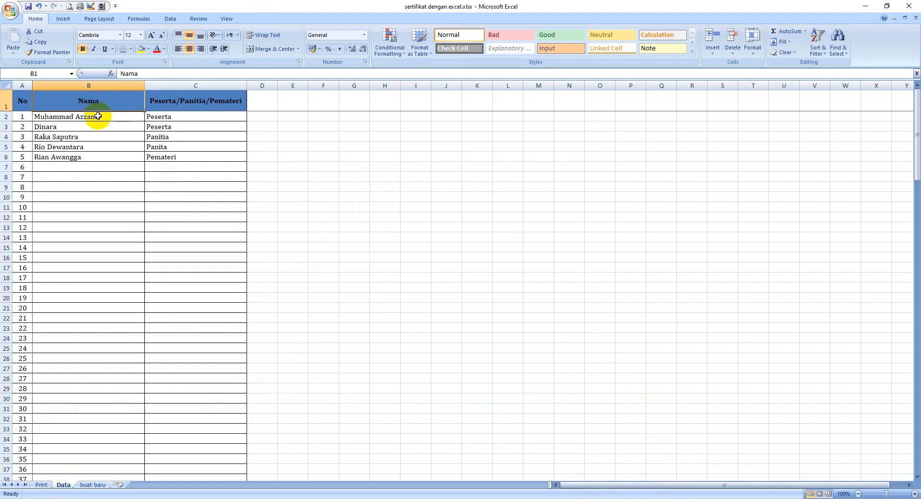
click(98, 117)
click(171, 103)
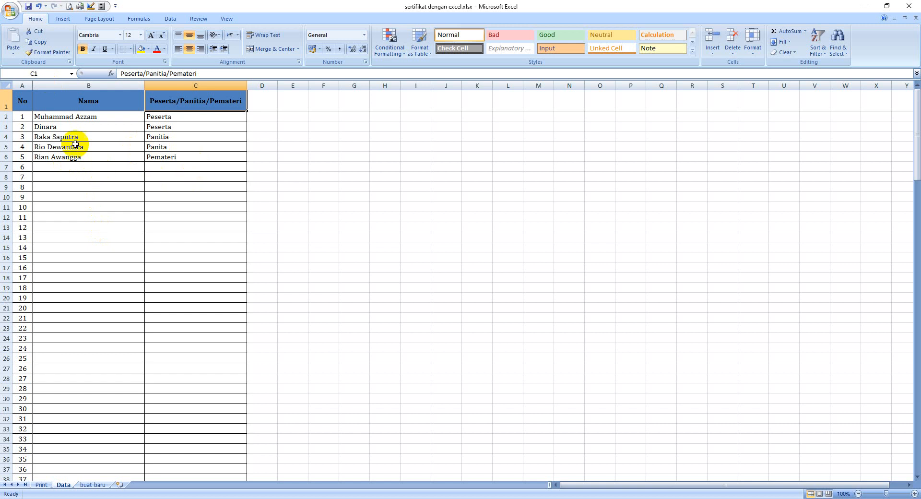
scroll(89, 144, down, 10)
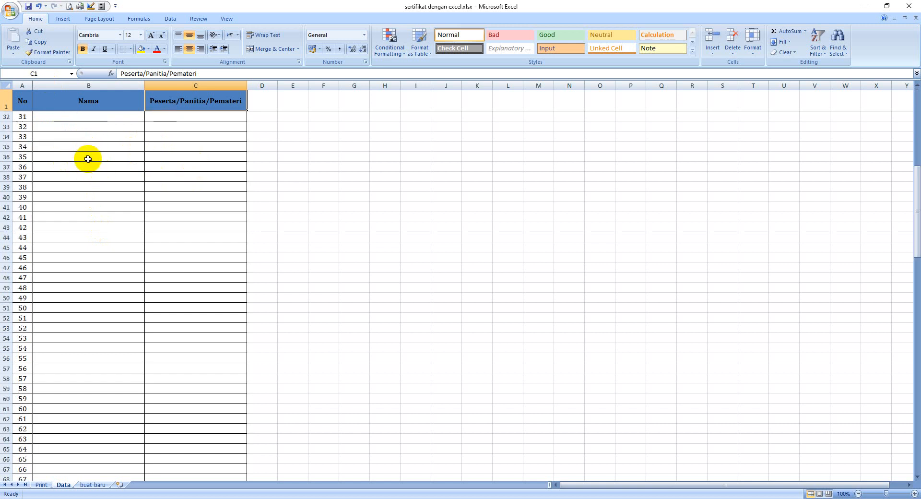
scroll(88, 159, down, 20)
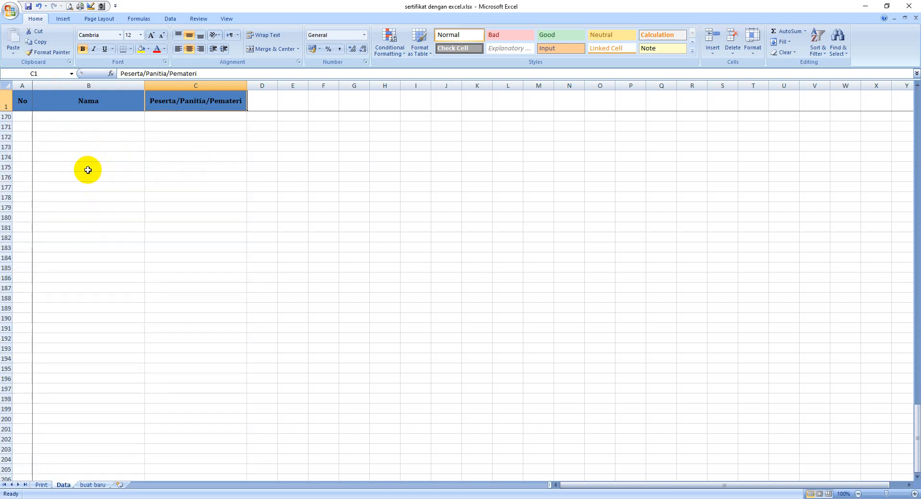
scroll(88, 170, up, 20)
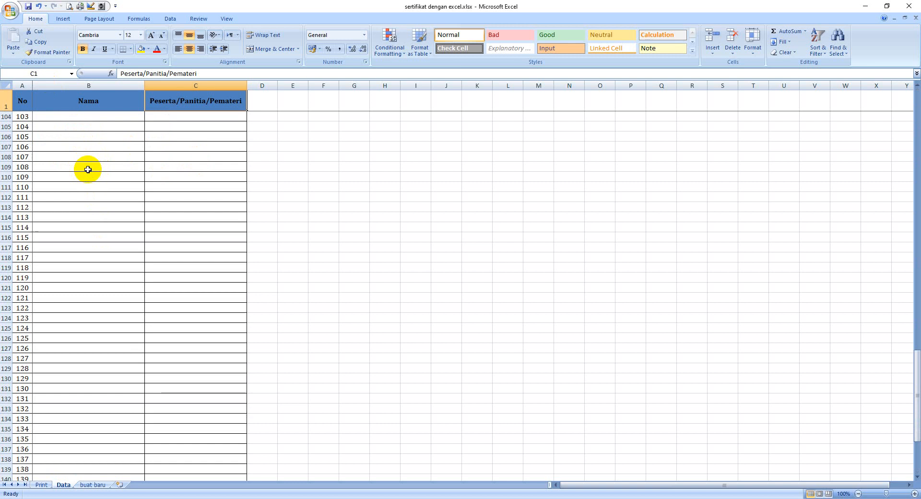
scroll(88, 170, up, 20)
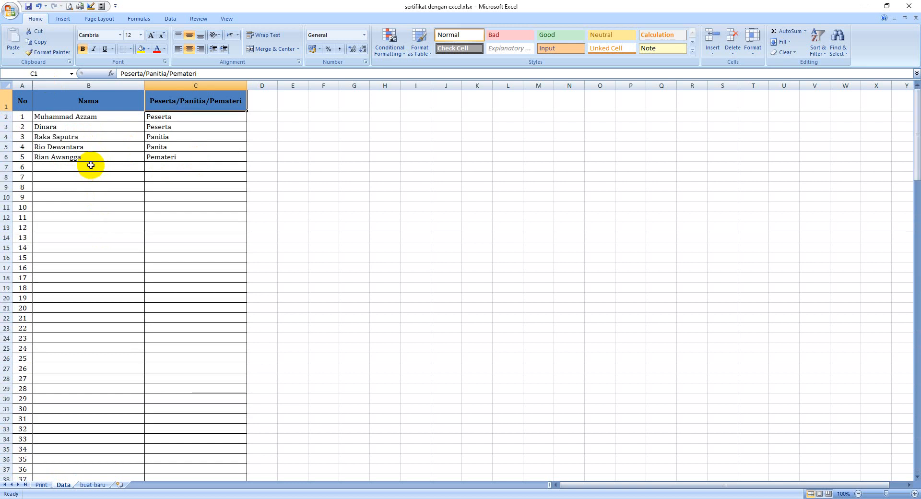
scroll(90, 165, down, 20)
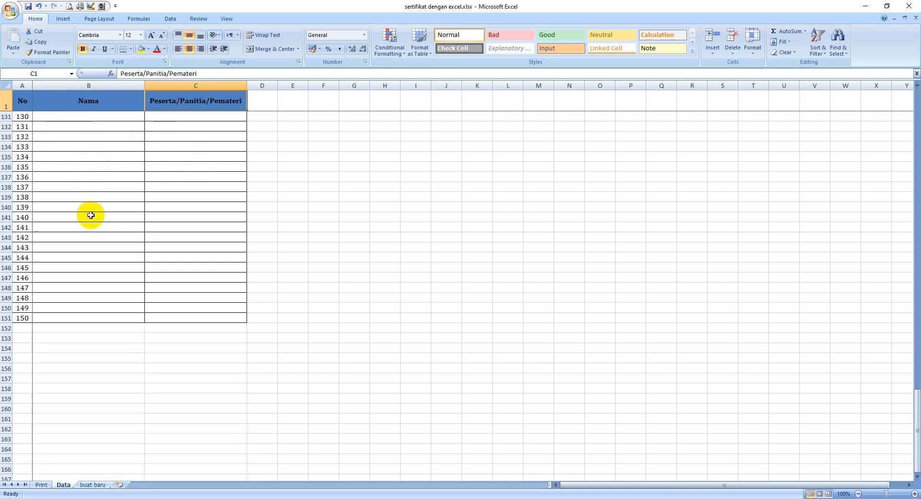
scroll(151, 313, up, 5)
scroll(150, 311, down, 2)
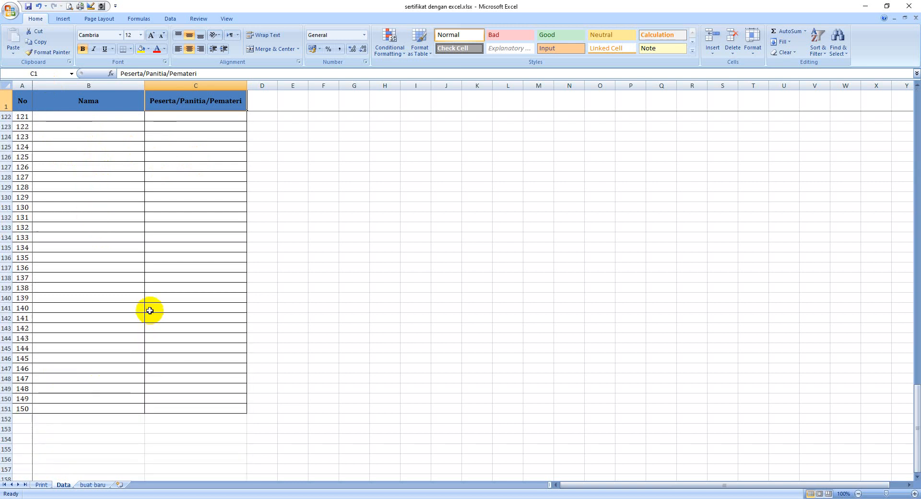
scroll(148, 311, up, 7)
scroll(118, 347, up, 12)
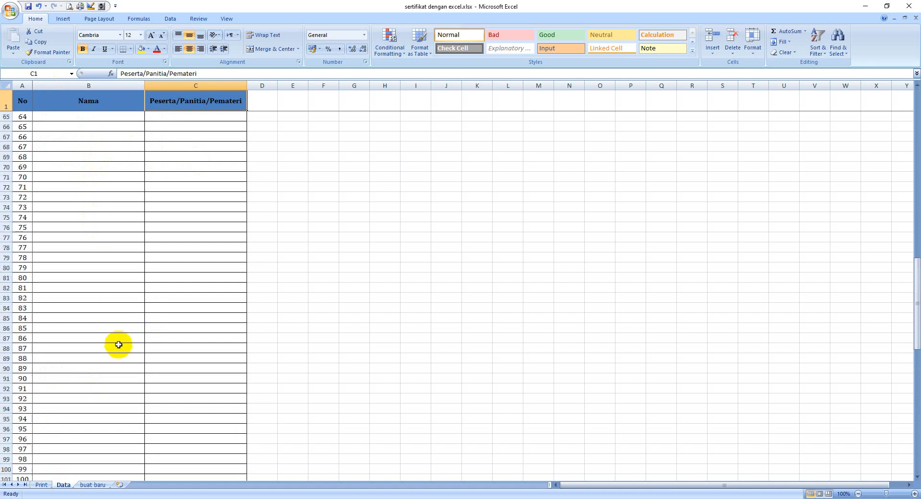
scroll(118, 345, up, 20)
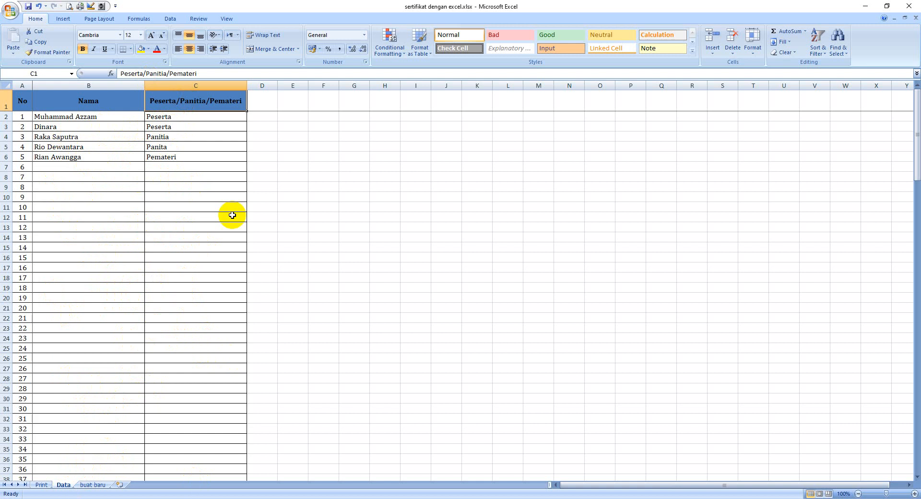
Return to the buat baru sheet and select cell T5 beside the certificate.
click(96, 485)
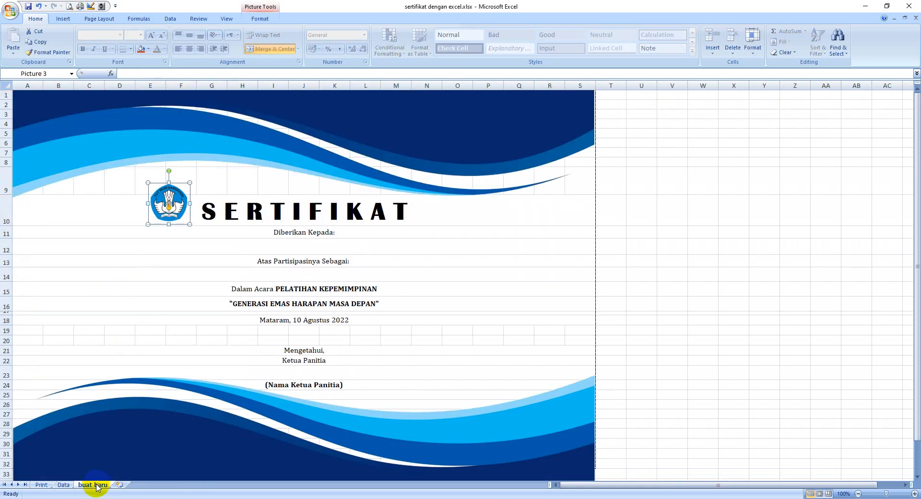
click(609, 233)
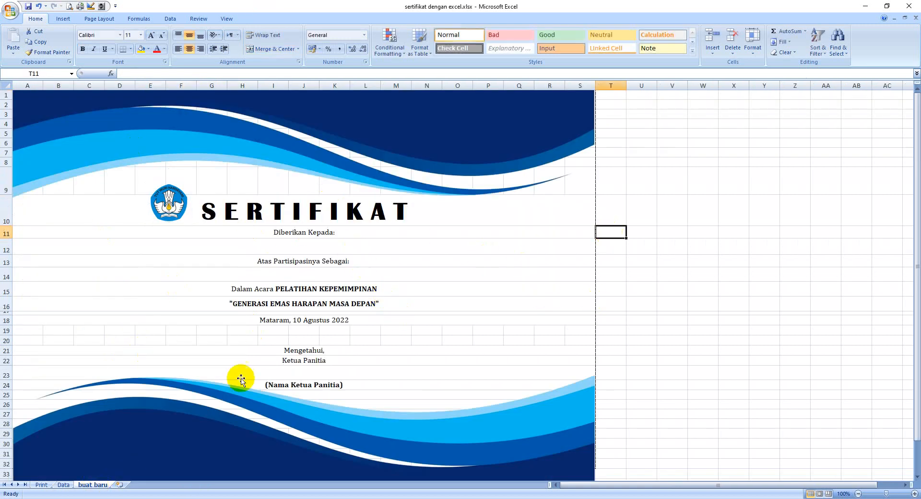
click(64, 485)
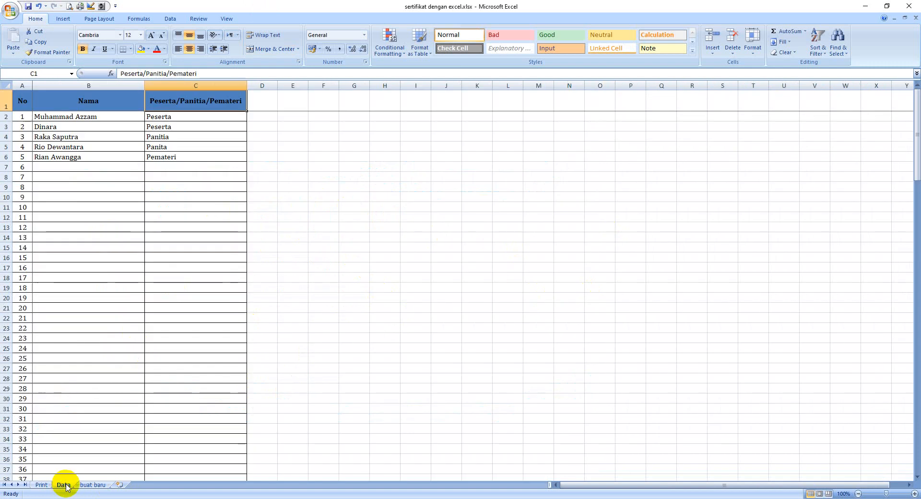
click(86, 485)
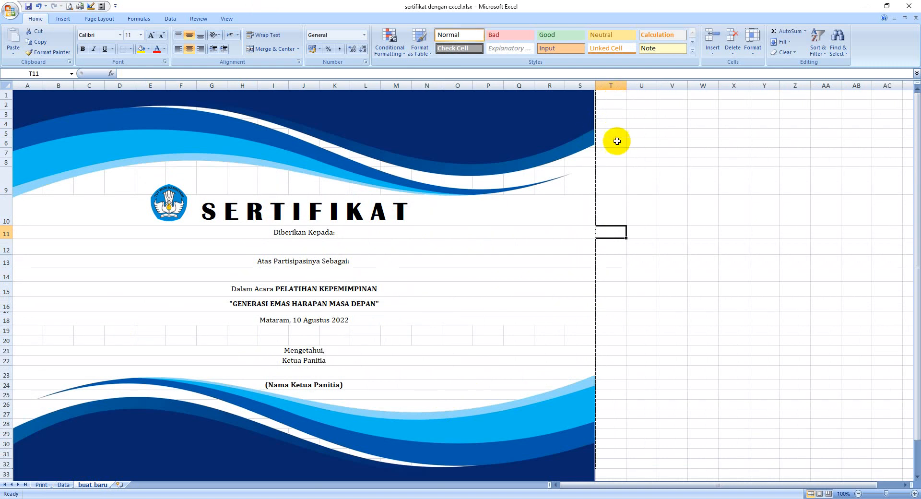
click(641, 123)
click(604, 130)
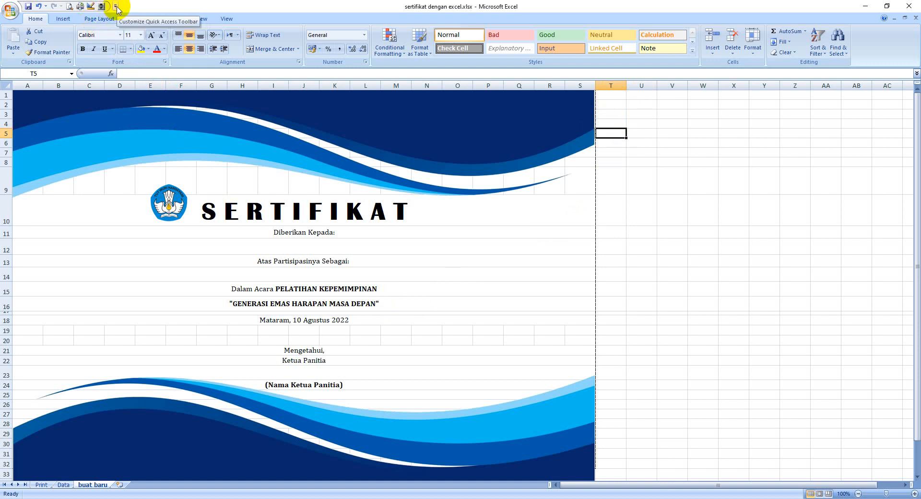
Open the Quick Access Toolbar customization with more commands and set the available list to All Commands.
click(116, 6)
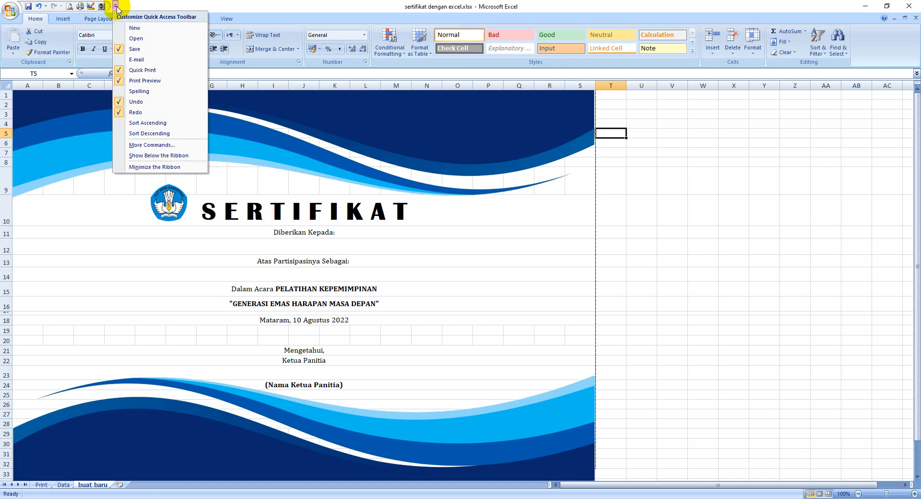
click(151, 146)
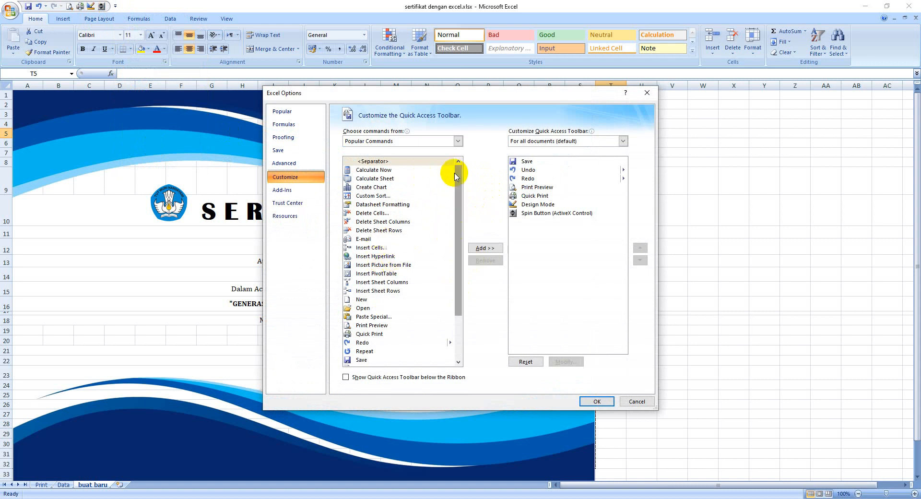
drag(456, 171, 465, 212)
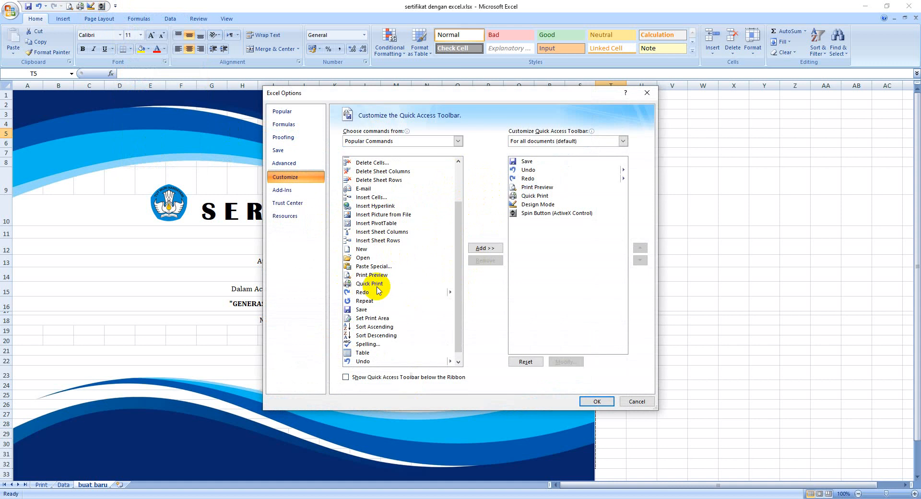
drag(459, 215, 460, 221)
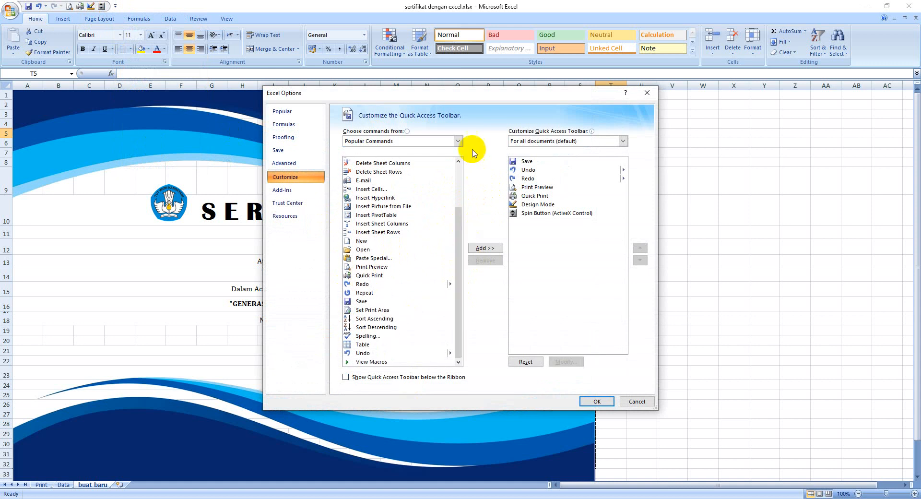
click(459, 142)
click(363, 168)
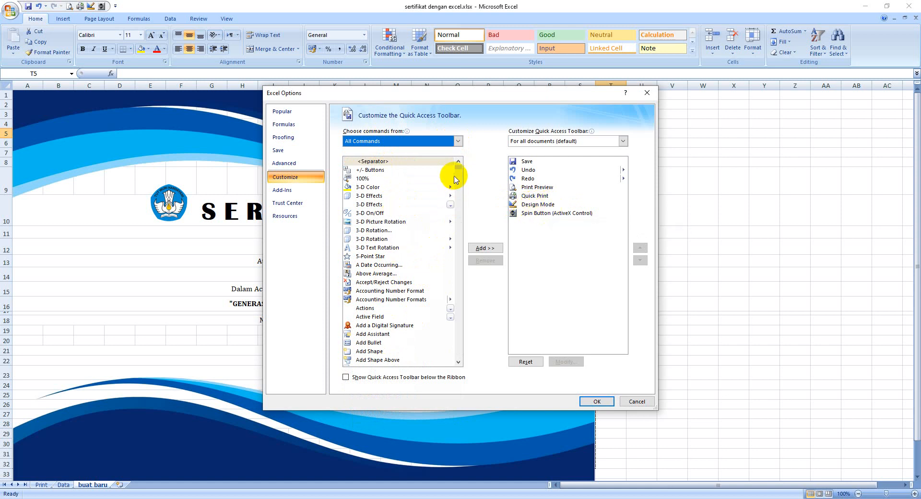
drag(459, 166, 460, 274)
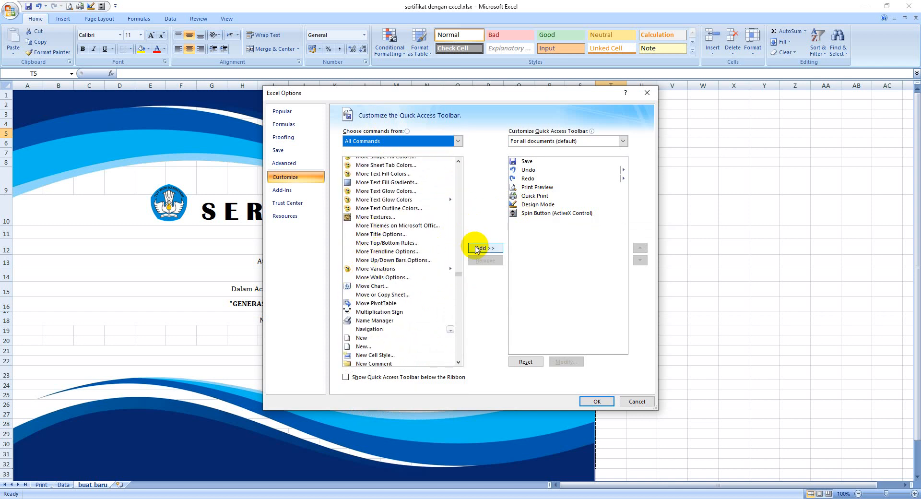
Remove Spin Button (ActiveX Control) and Design Mode from the Quick Access Toolbar and apply the change.
click(527, 214)
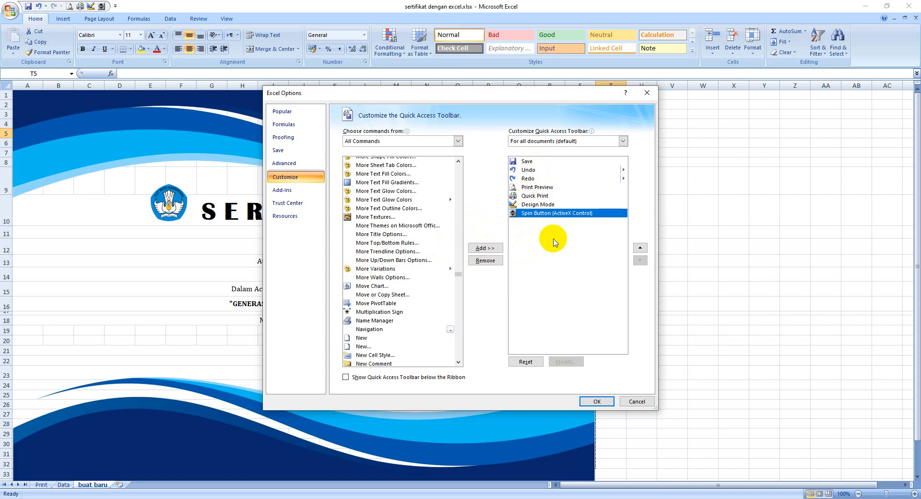
click(490, 260)
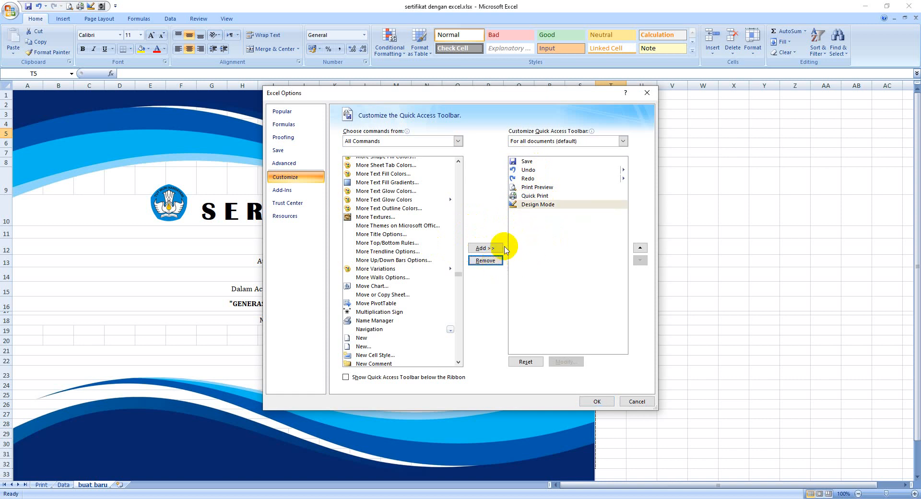
click(532, 205)
click(487, 261)
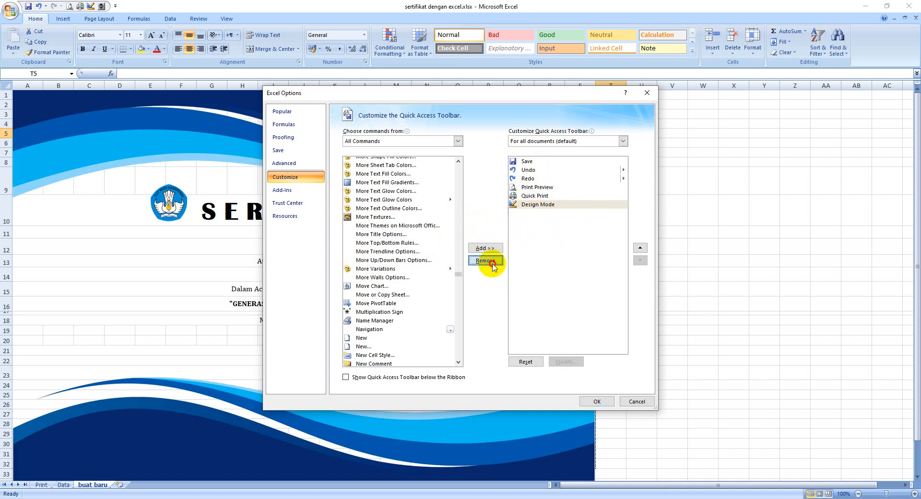
click(595, 402)
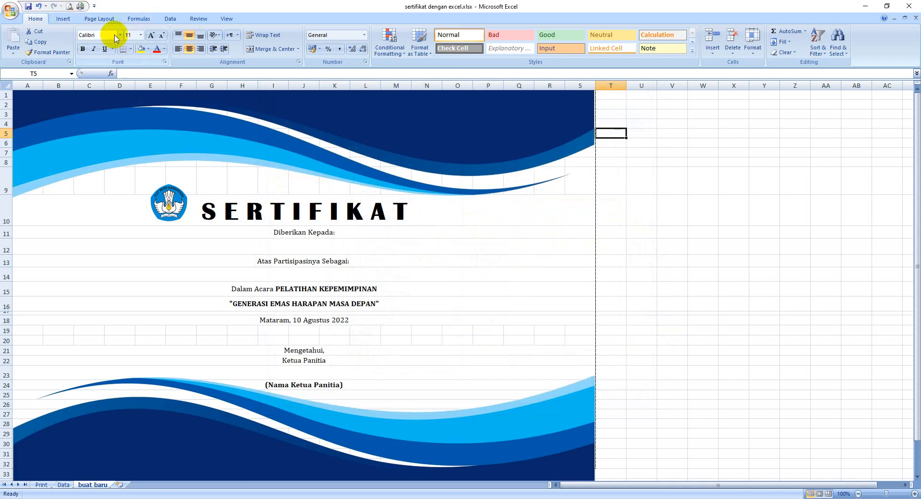
Reopen the Quick Access Toolbar customization, list All Commands and add Design Mode to the toolbar.
click(94, 7)
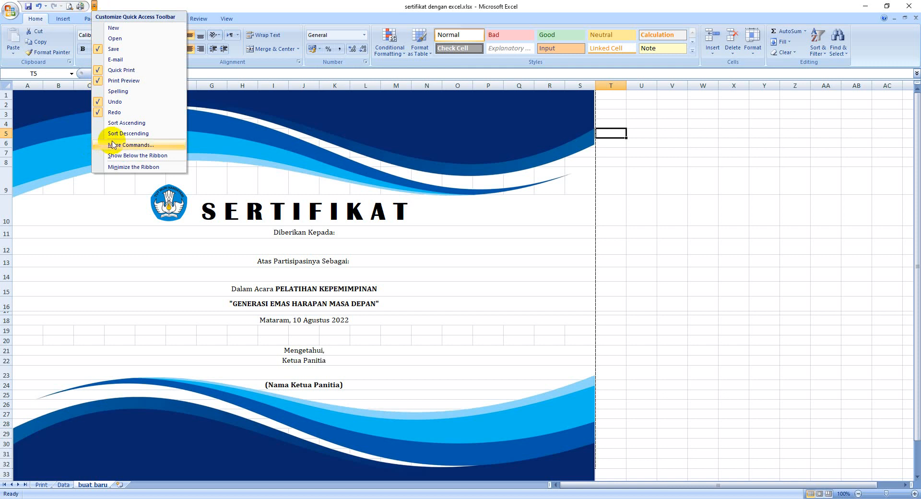
click(126, 144)
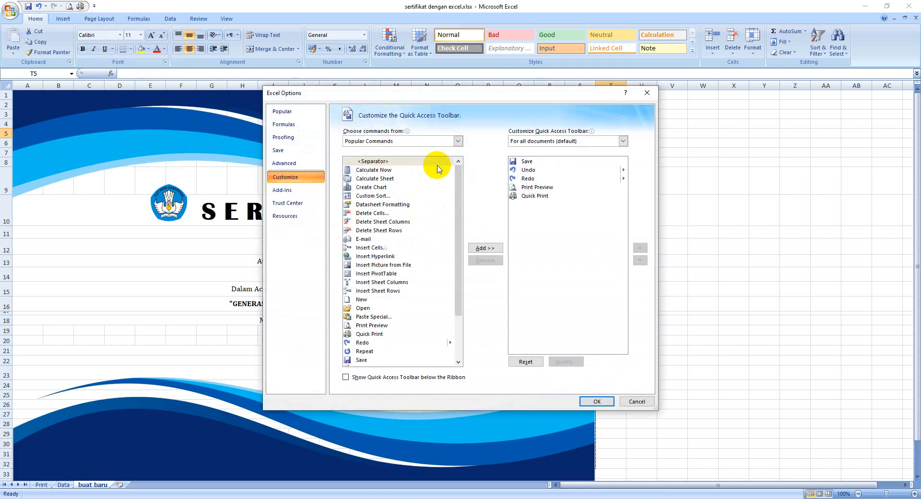
click(456, 142)
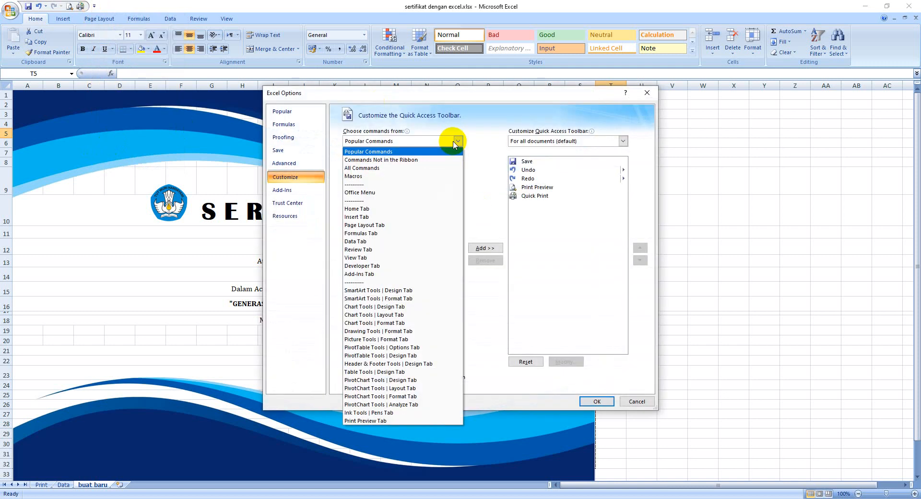
click(379, 168)
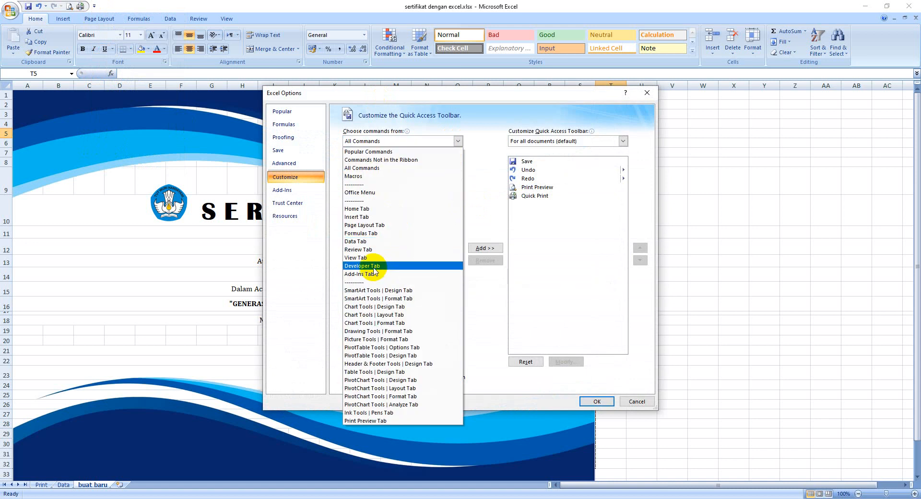
click(417, 138)
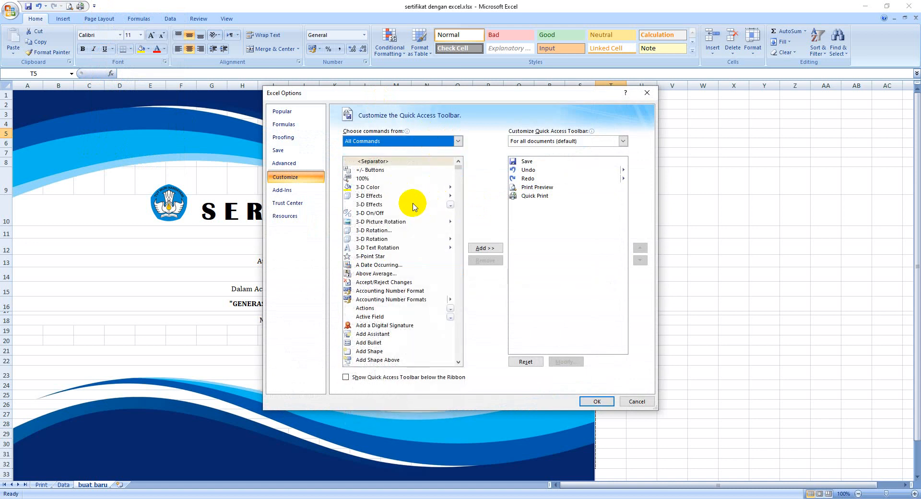
click(374, 199)
key(d)
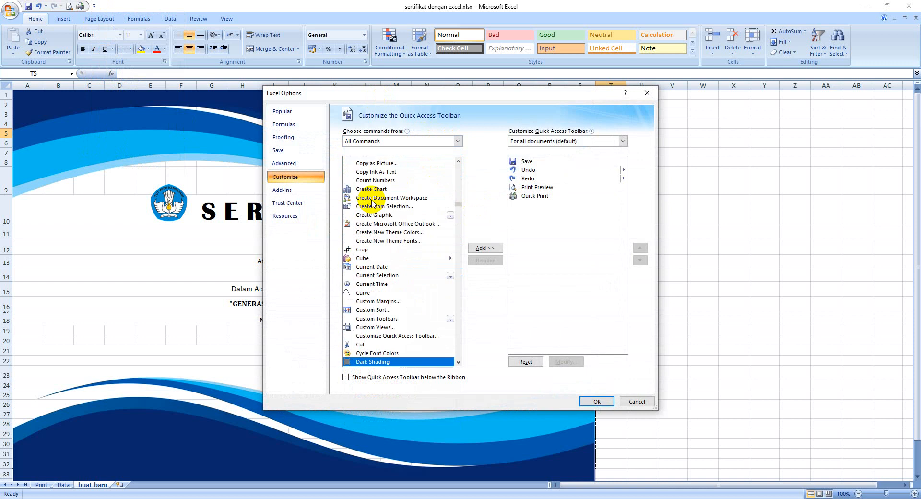
scroll(397, 250, down, 3)
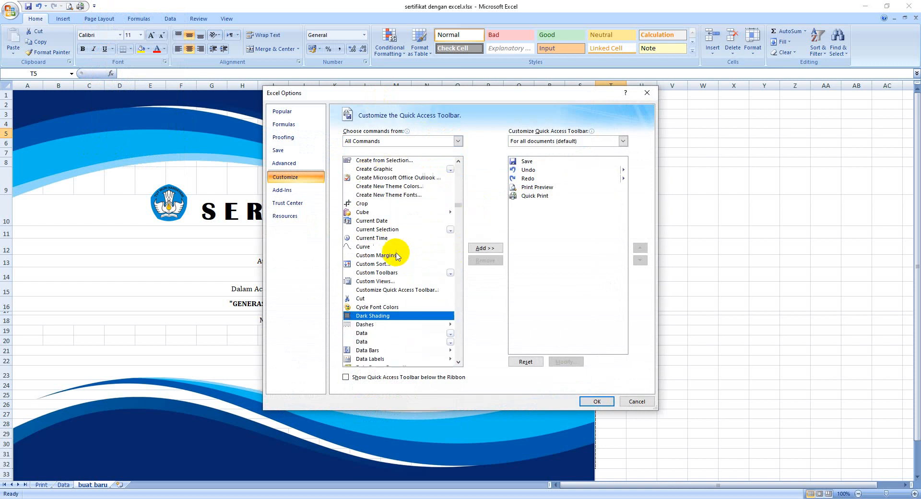
scroll(396, 259, down, 10)
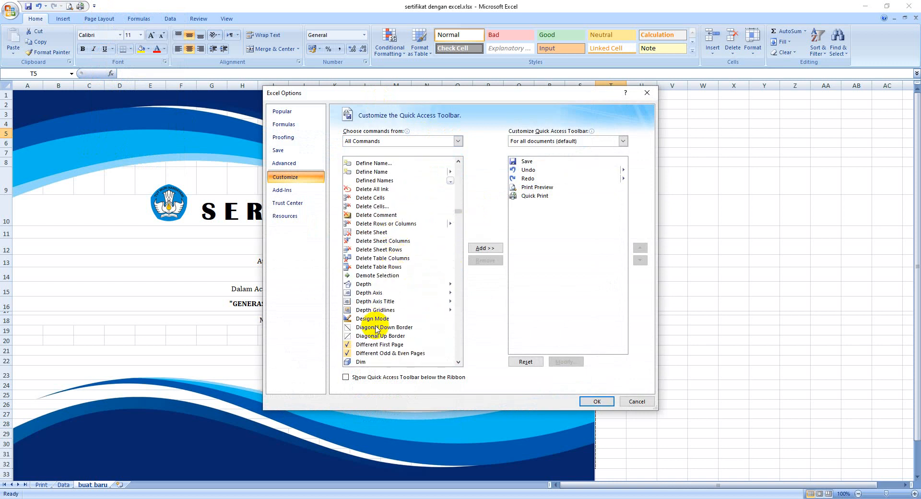
click(376, 319)
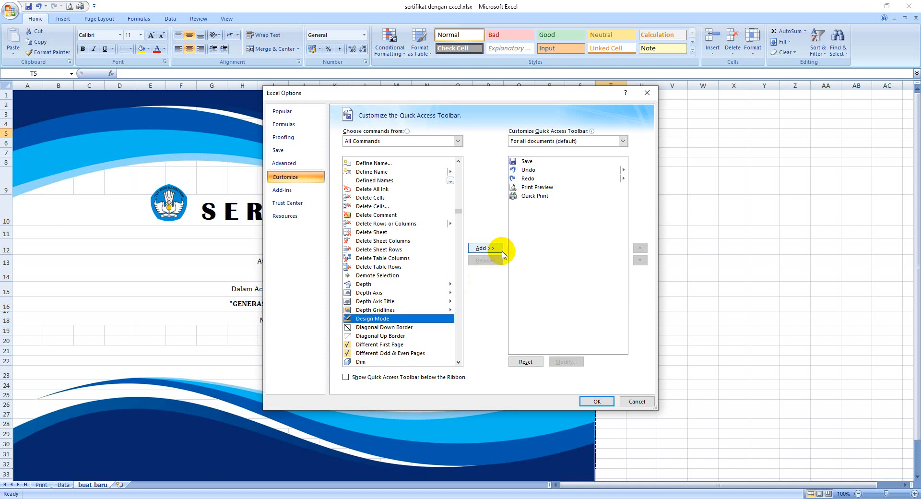
click(485, 248)
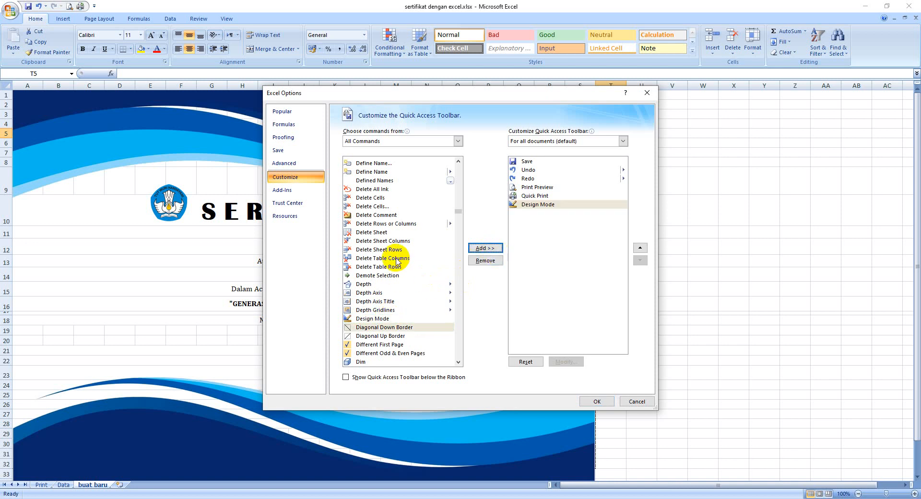
Add Spin Button (ActiveX Control) to the Quick Access Toolbar and apply the customization.
scroll(397, 250, down, 4)
scroll(397, 250, up, 5)
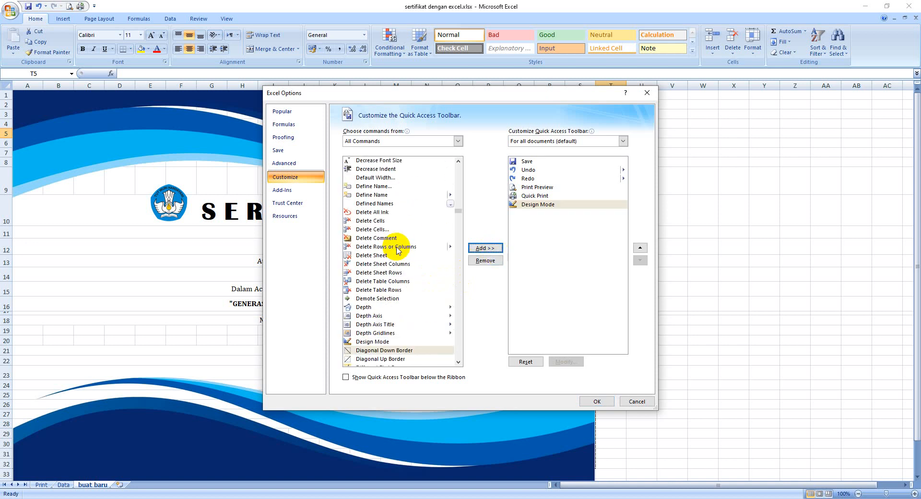
scroll(397, 249, up, 3)
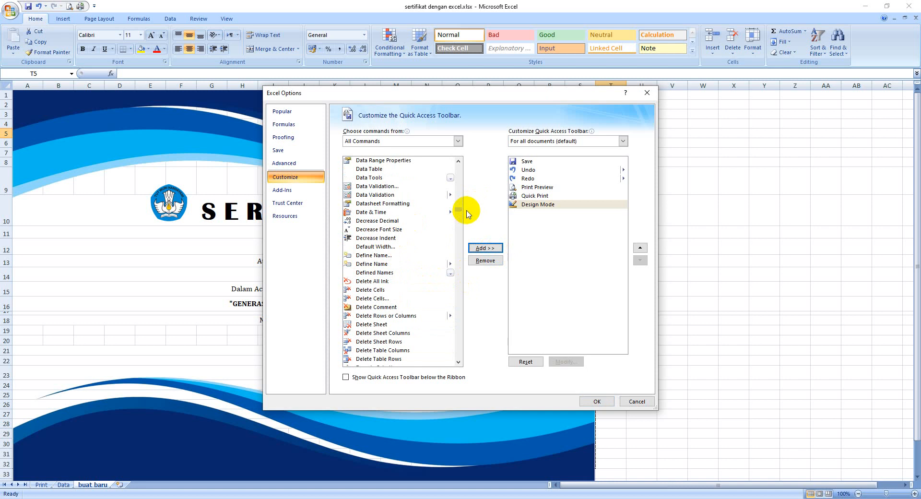
click(387, 230)
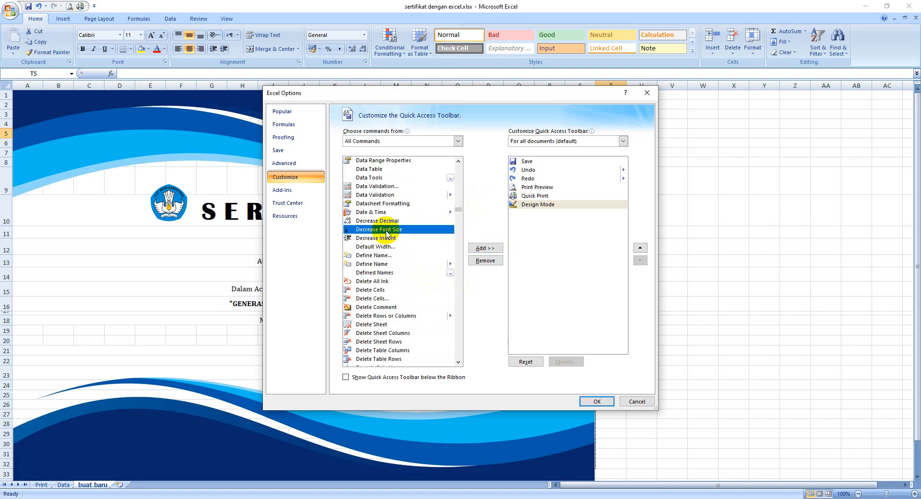
key(s)
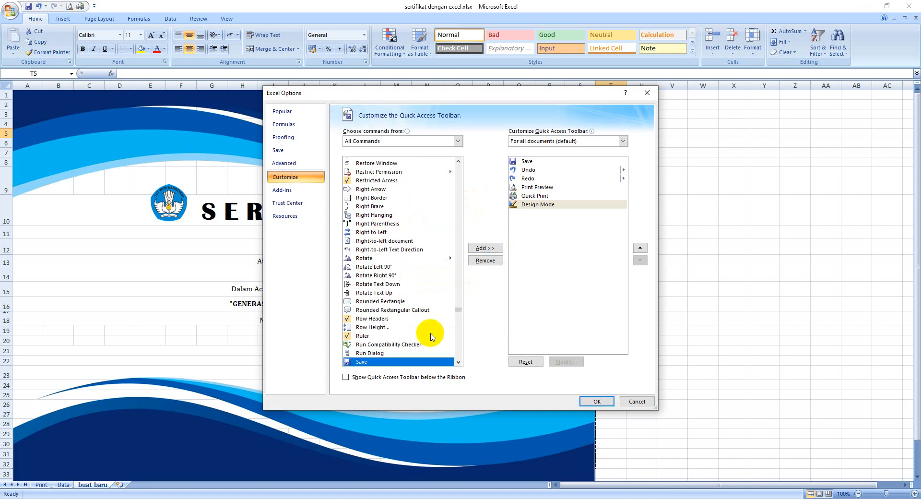
scroll(430, 336, down, 8)
scroll(430, 336, down, 15)
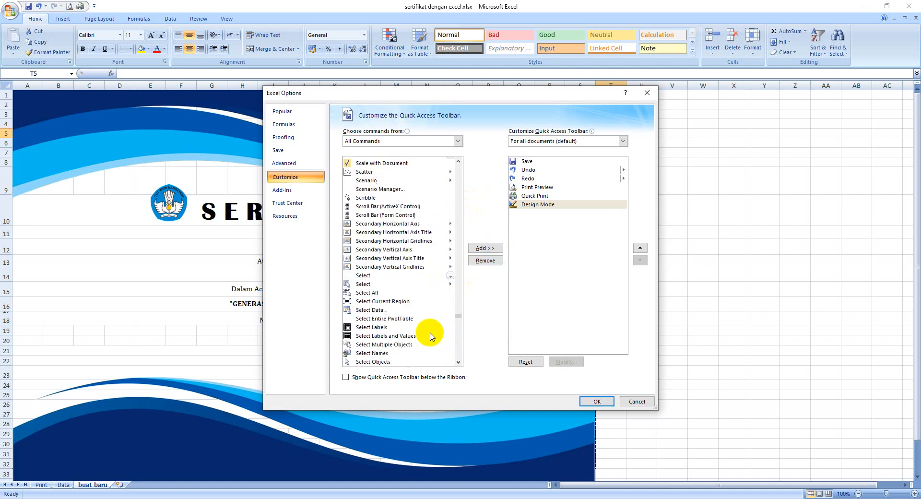
scroll(431, 336, down, 8)
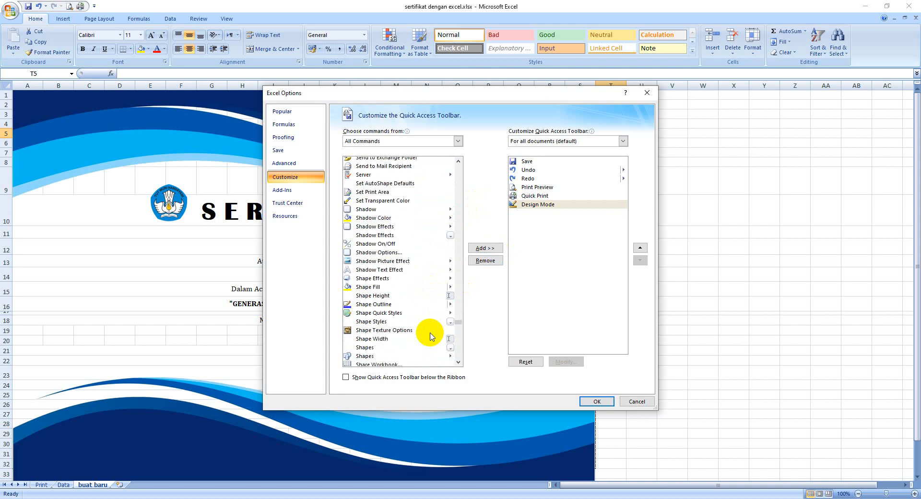
scroll(430, 336, down, 5)
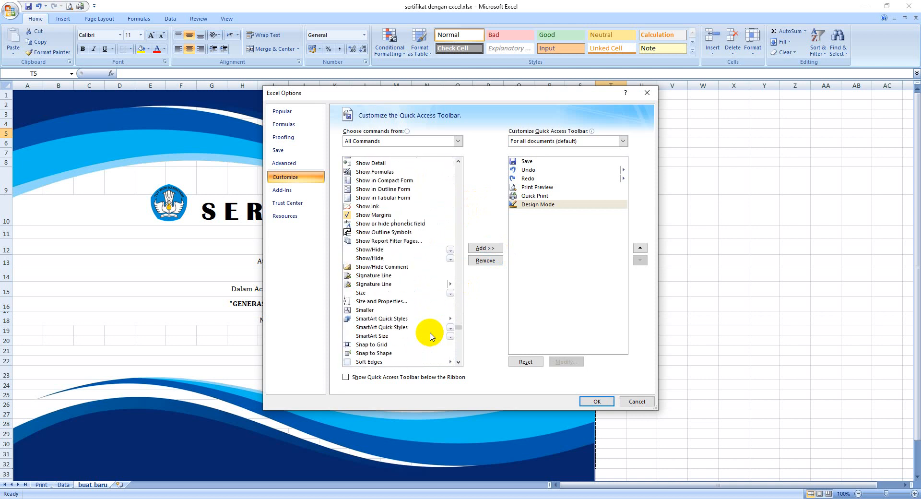
scroll(430, 336, down, 2)
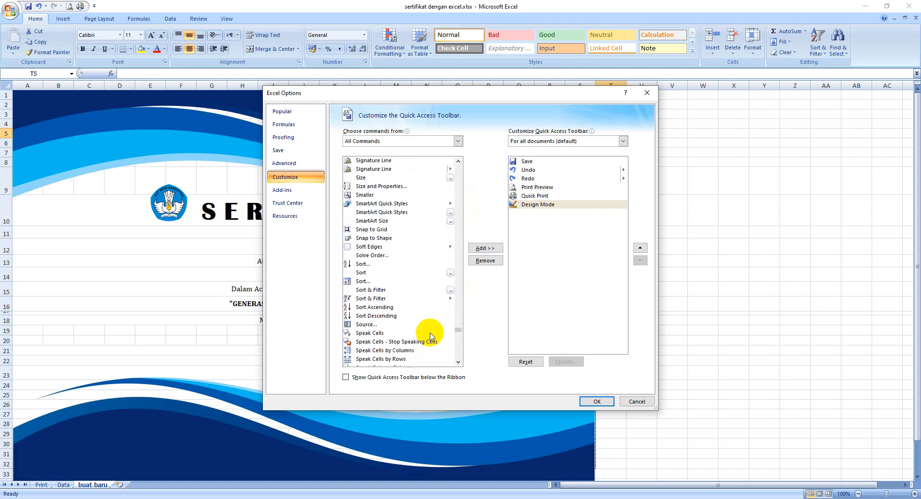
scroll(430, 336, down, 2)
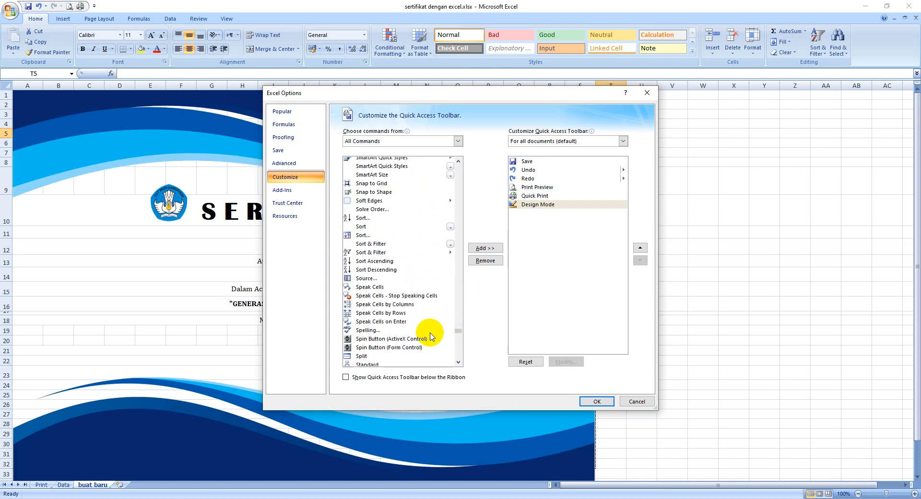
click(363, 340)
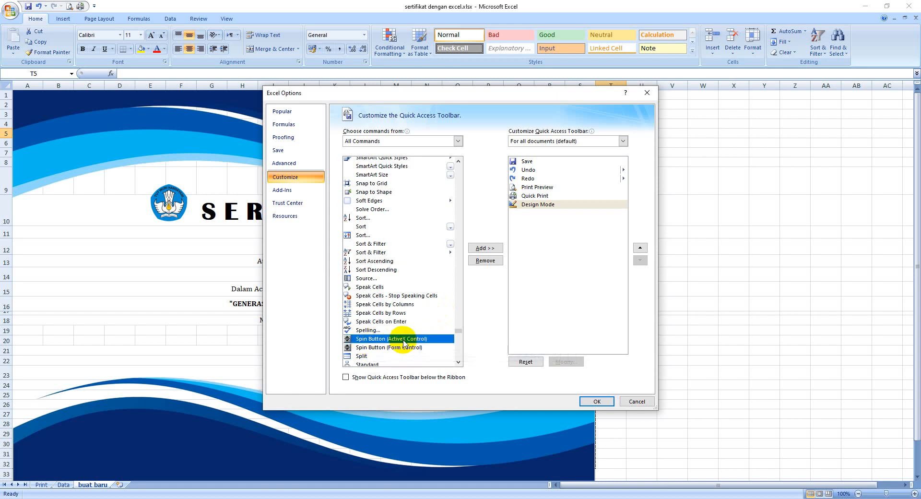
click(489, 250)
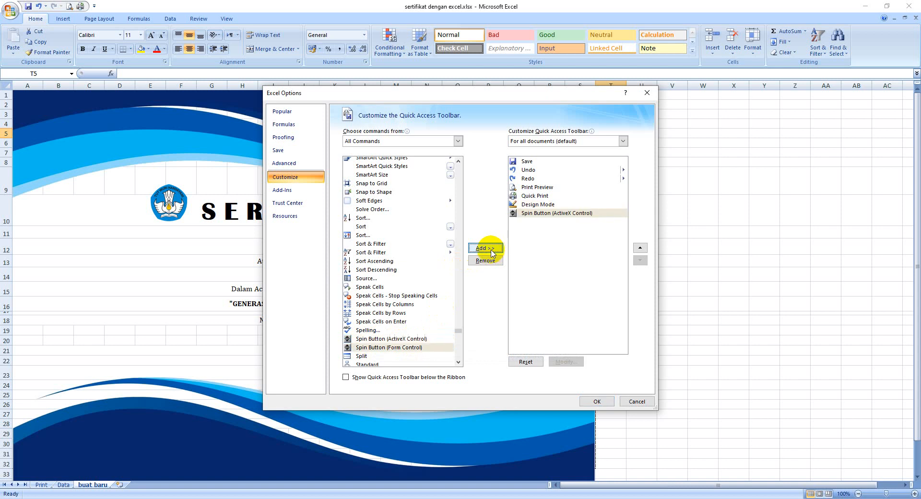
click(597, 403)
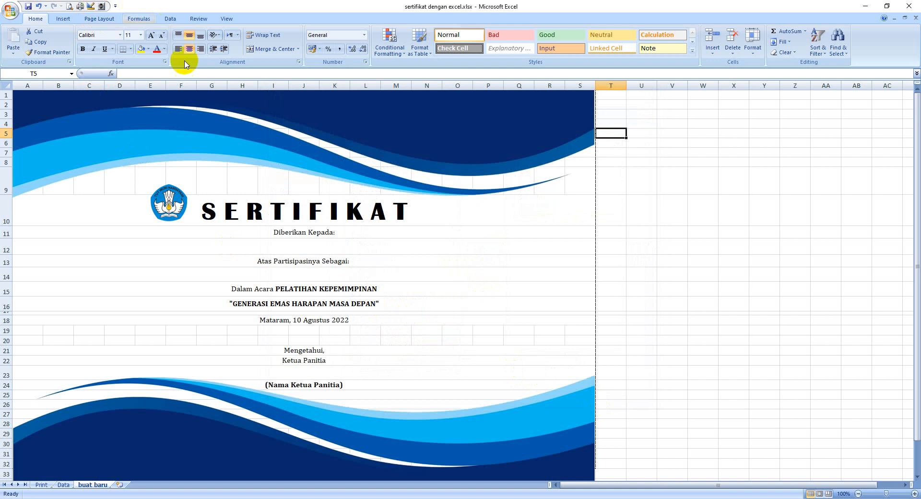
Draw an ActiveX spin button about 88 wide and 45 high beside the certificate, across columns T and U just below cell T1.
click(102, 6)
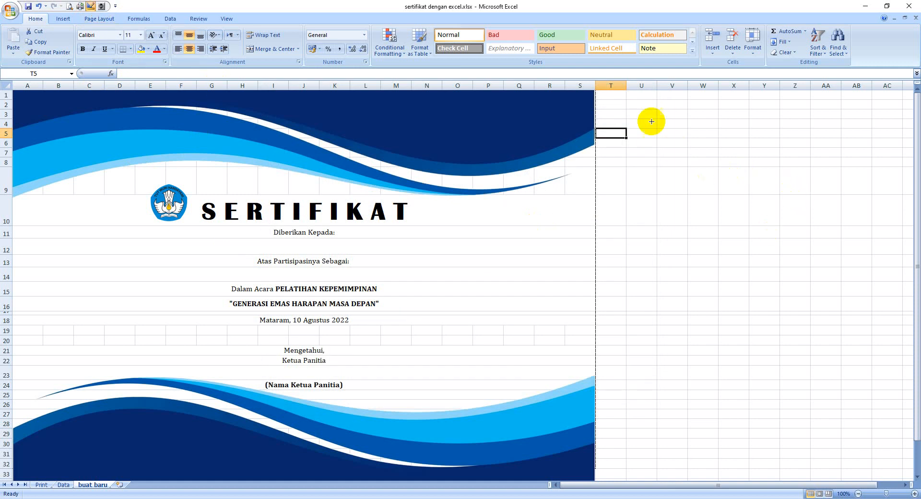
drag(602, 110, 658, 139)
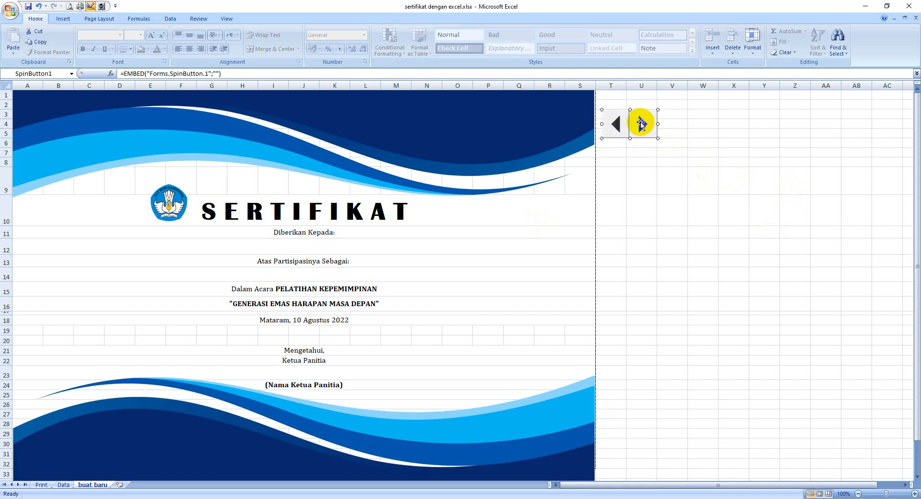
drag(641, 124, 639, 127)
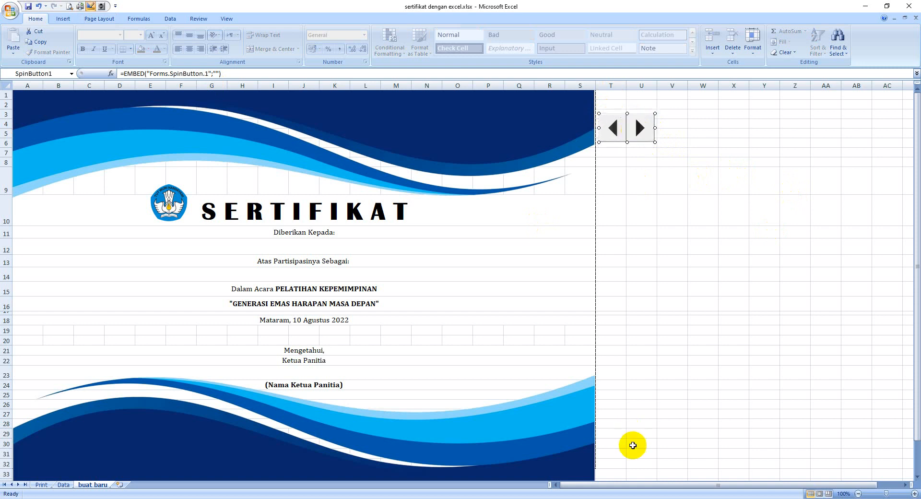
right_click(634, 133)
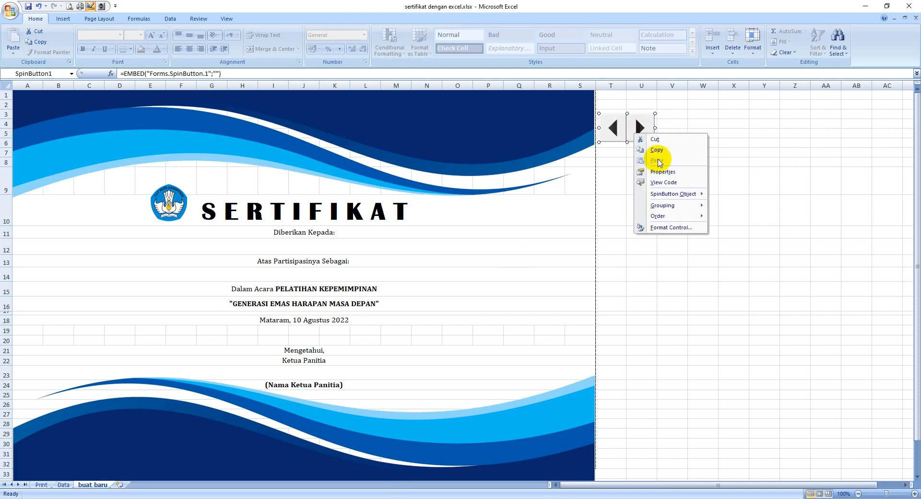
click(667, 173)
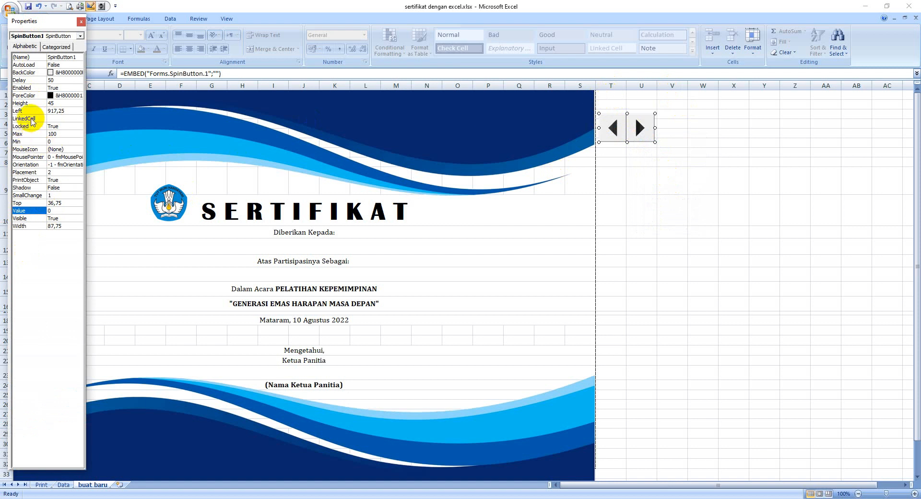
click(51, 119)
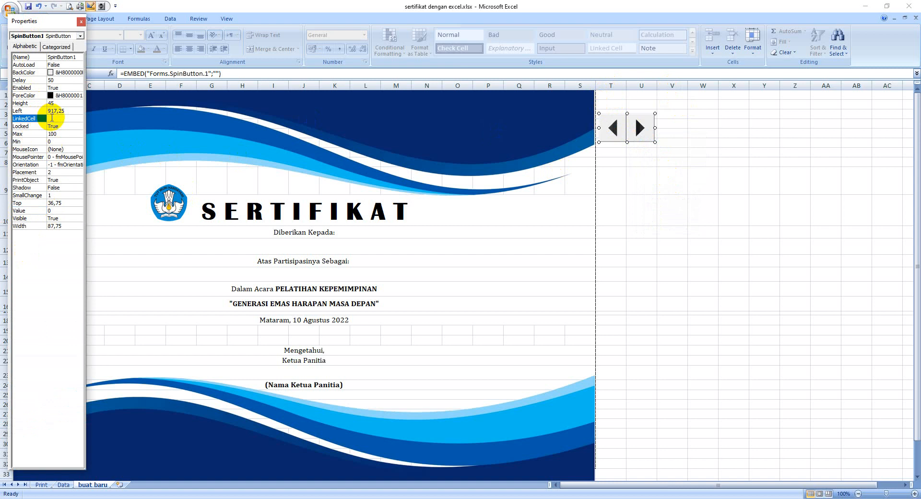
click(612, 94)
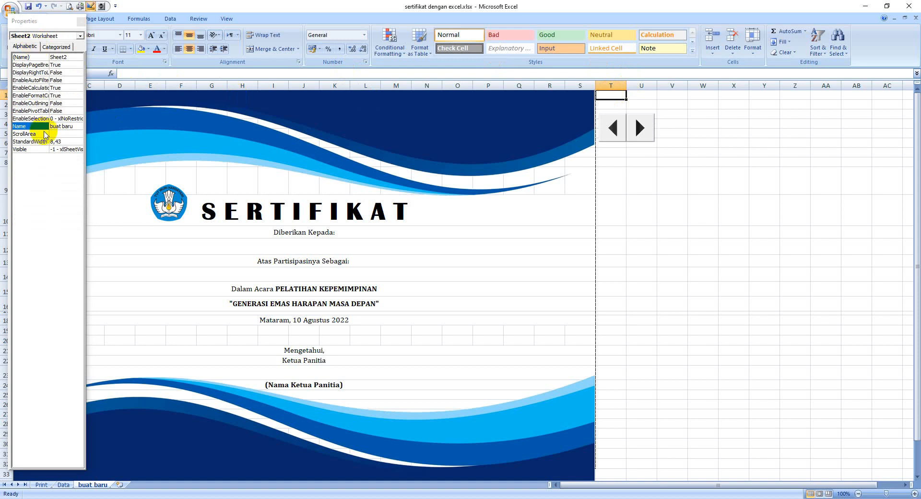
click(46, 47)
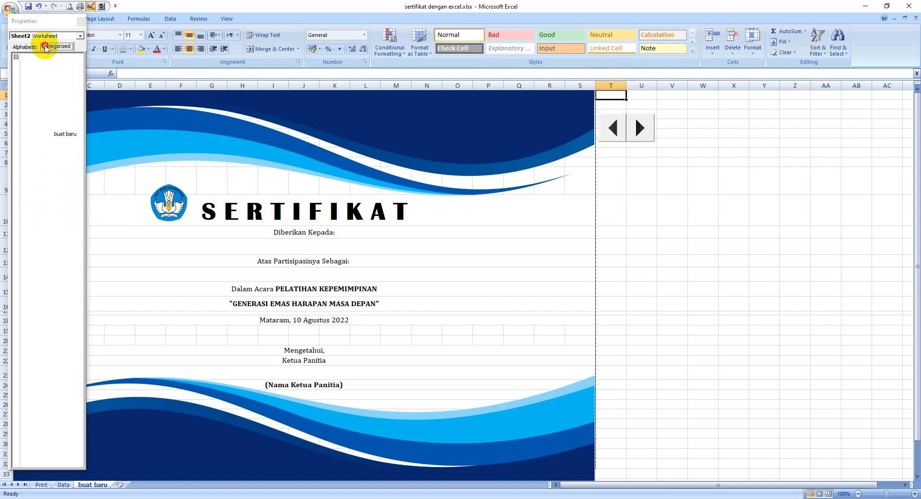
click(25, 47)
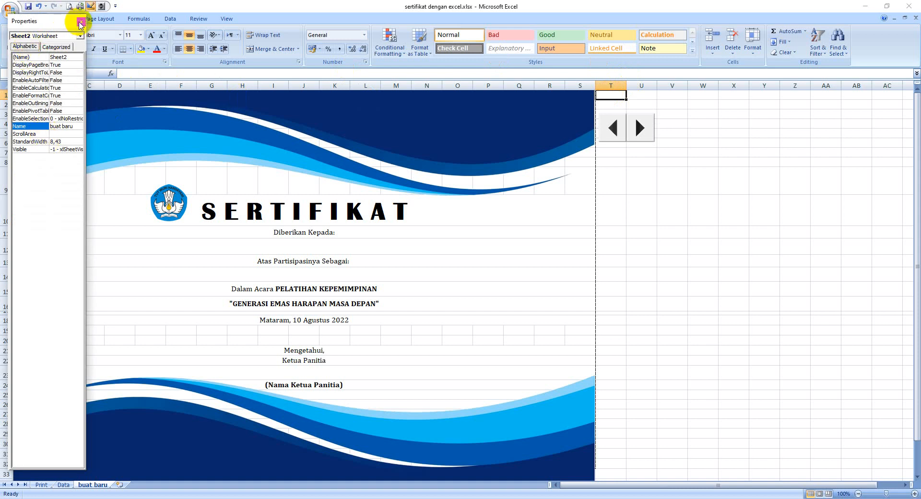
click(82, 21)
Link the spin button to cell T1 and set its maximum to 150 and minimum to 1 in its properties.
click(642, 126)
right_click(641, 128)
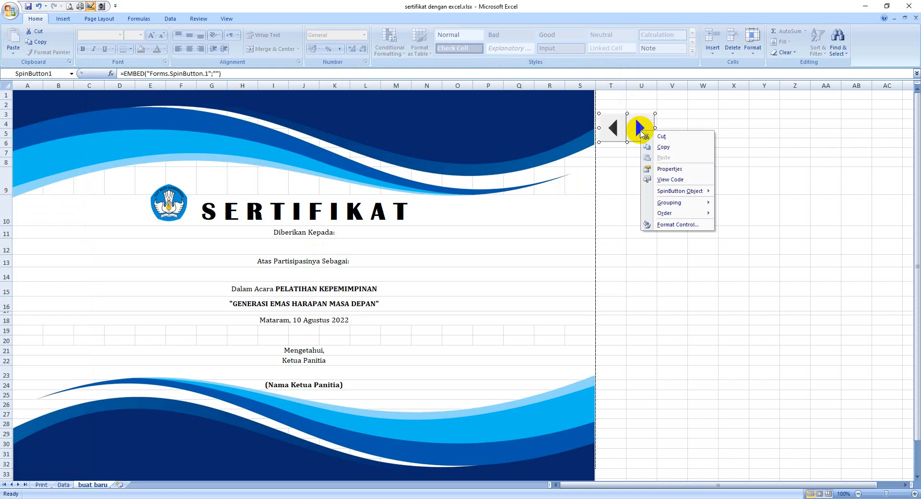
click(681, 169)
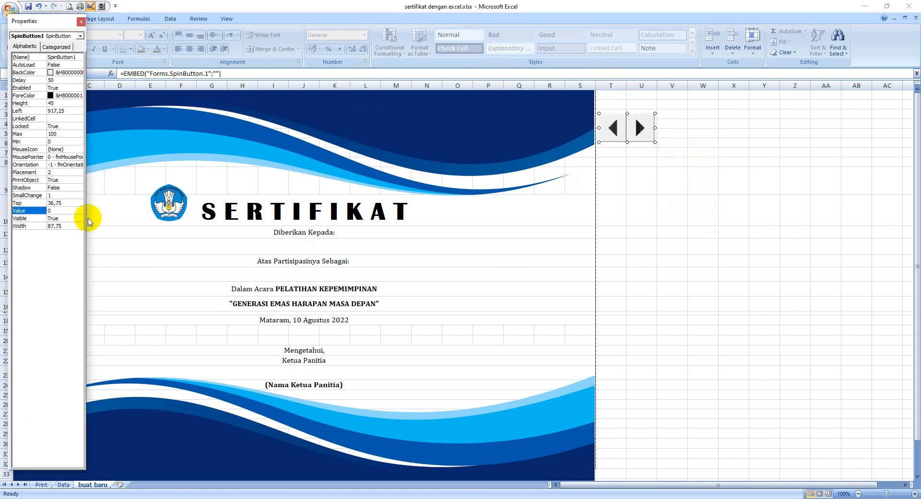
click(50, 119)
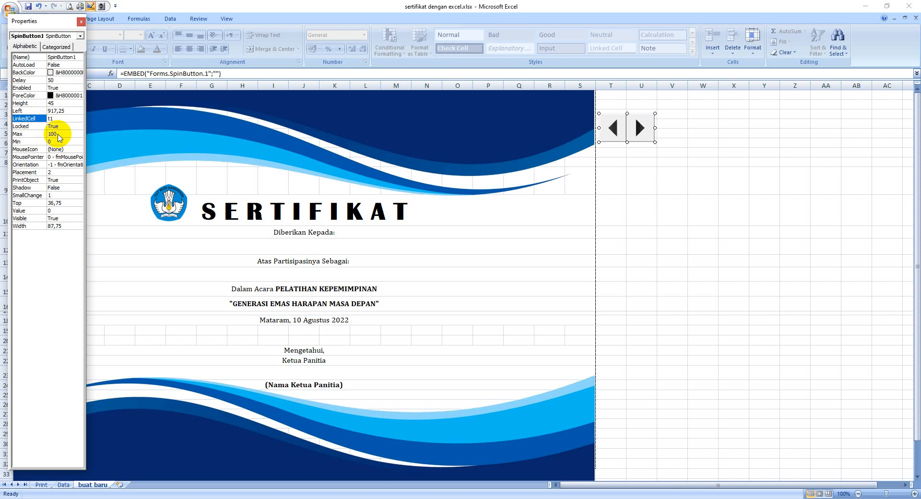
click(59, 134)
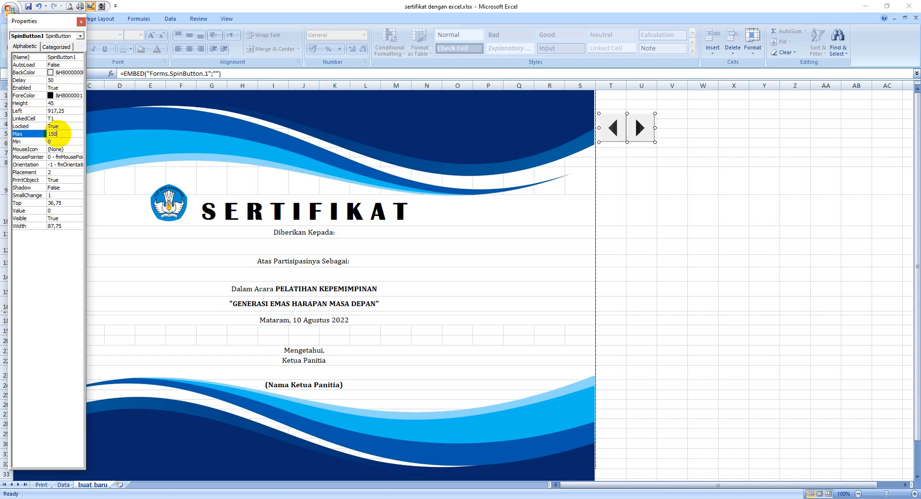
click(51, 142)
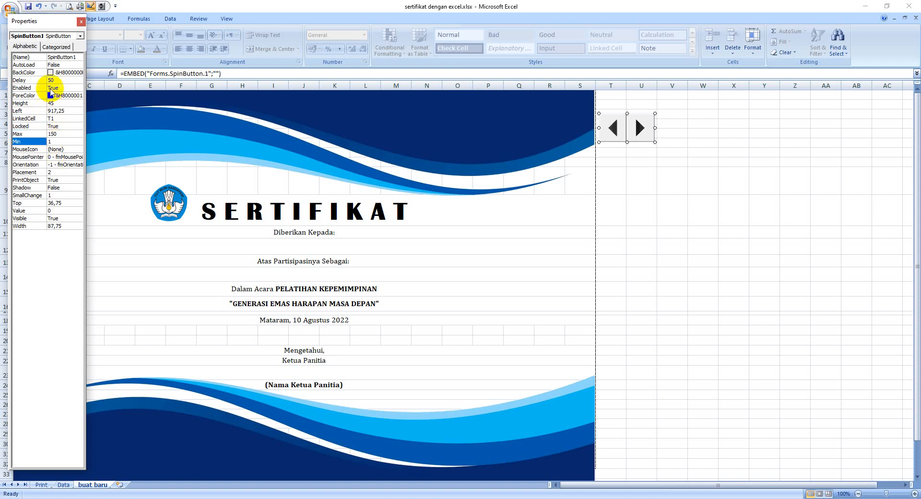
click(81, 22)
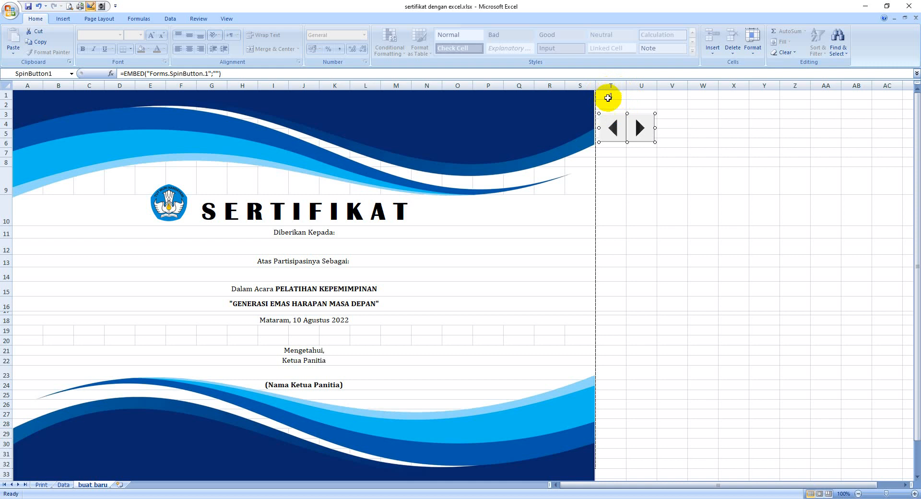
Merge and center cells T1:U2 above the spin button and format the number in bold at size 16.
drag(610, 97, 633, 105)
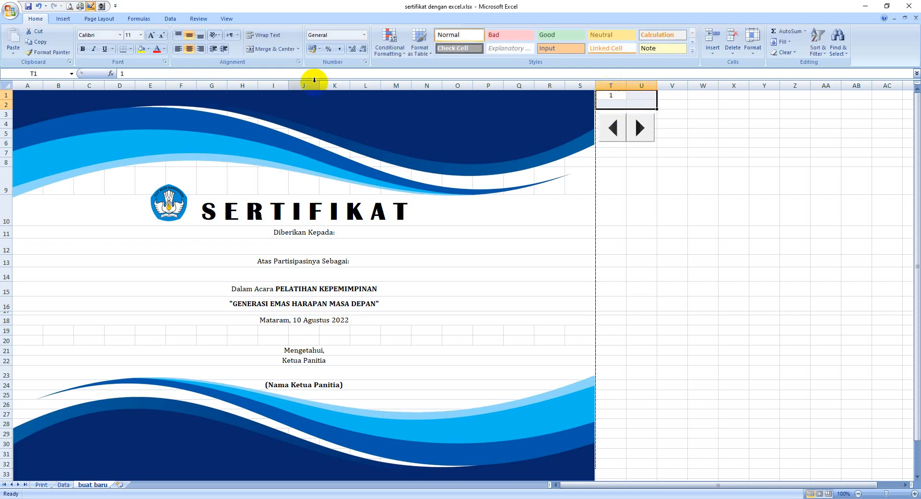
click(284, 48)
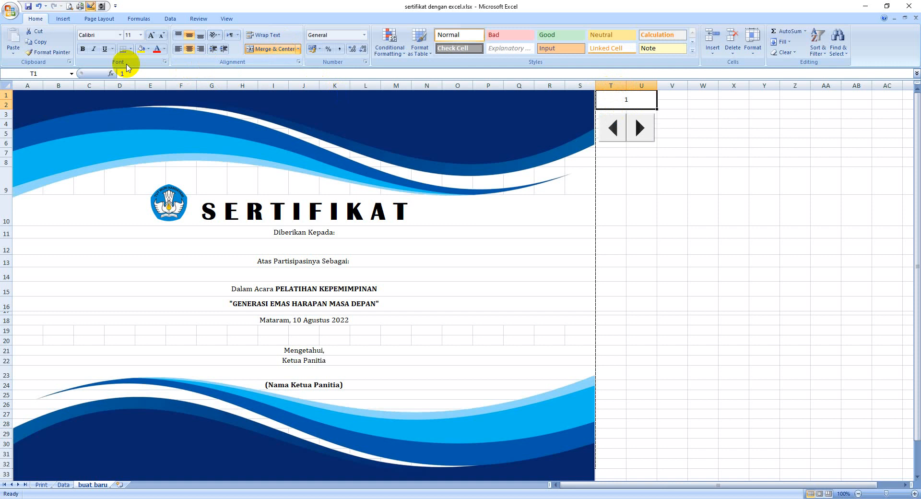
click(140, 35)
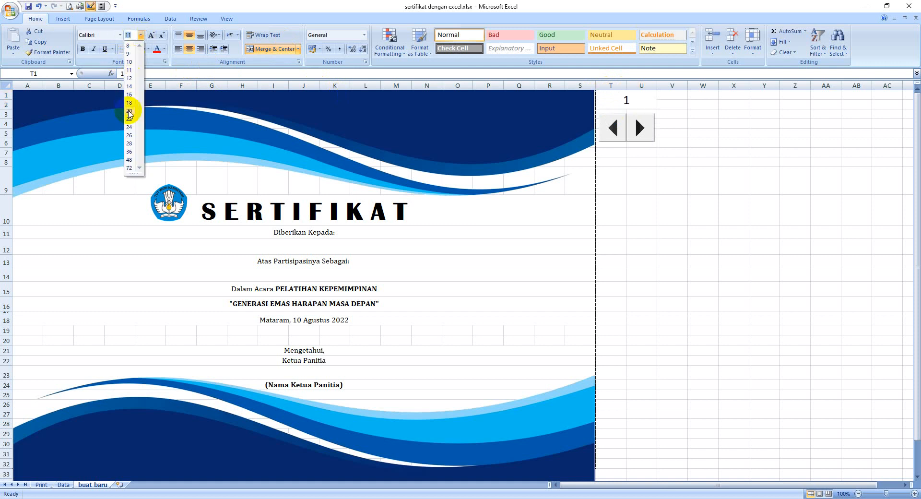
click(129, 95)
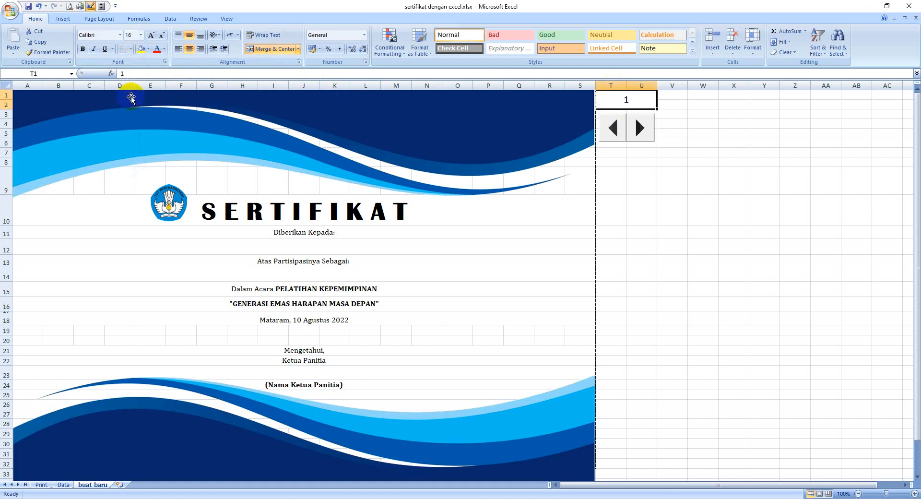
Give the merged record-number cell T1 an orange fill and apply All Borders.
click(149, 49)
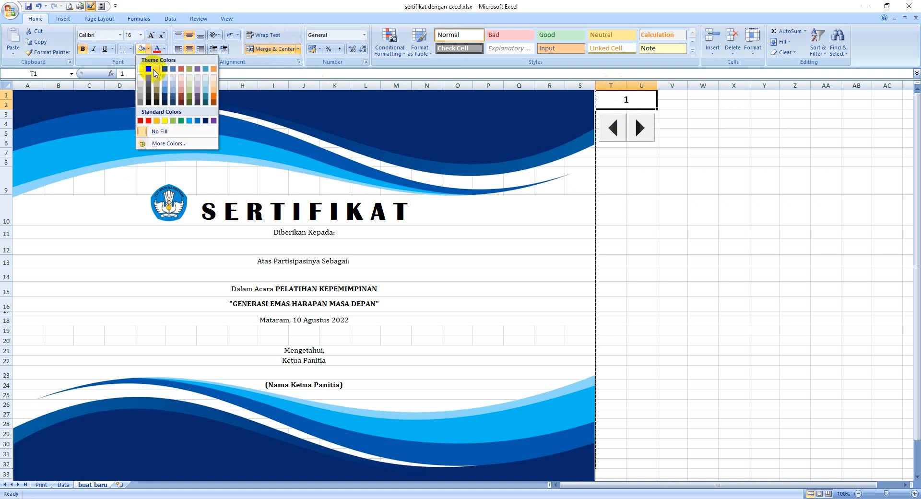
click(158, 121)
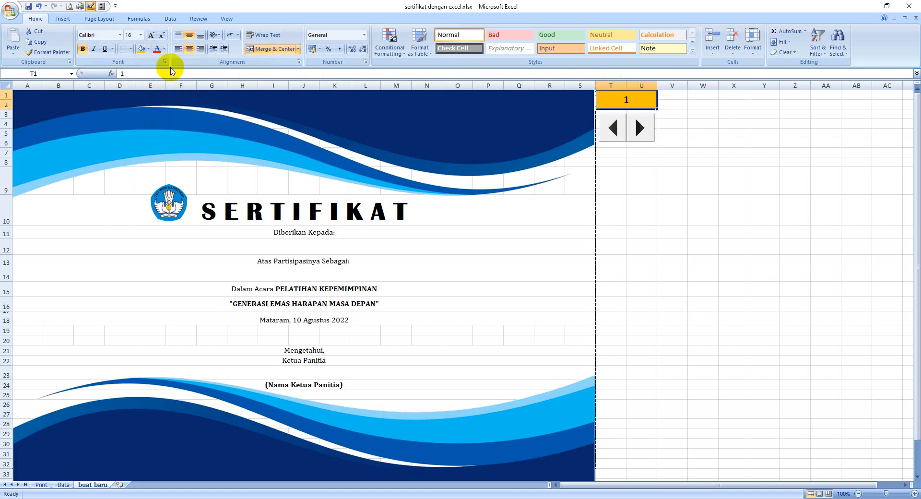
click(130, 49)
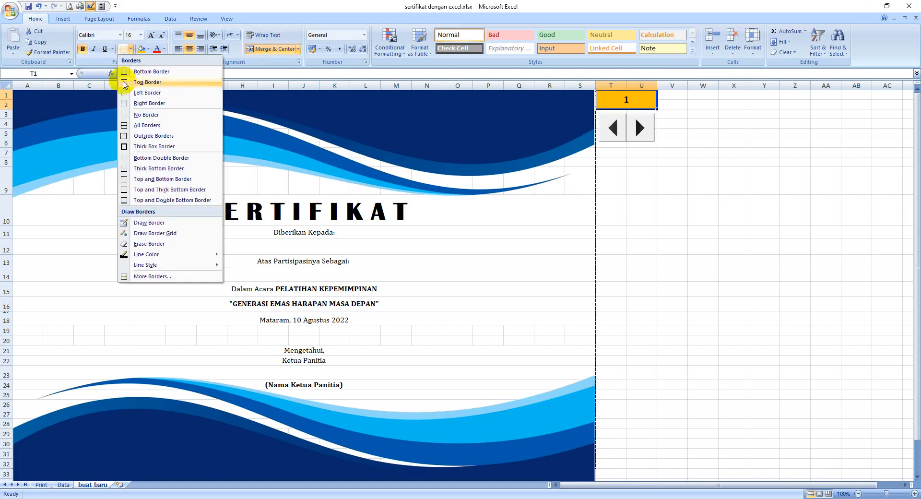
click(132, 125)
click(674, 161)
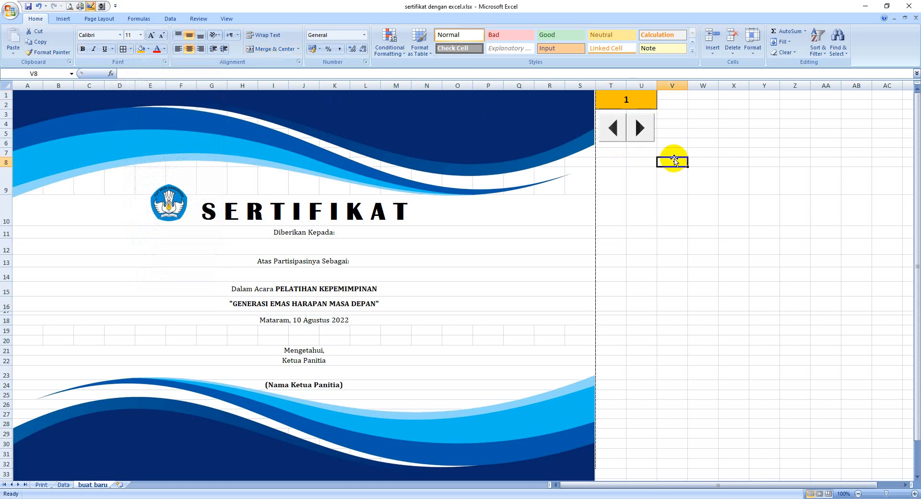
Turn off Design Mode so the spin button beside the certificate can be operated.
click(644, 132)
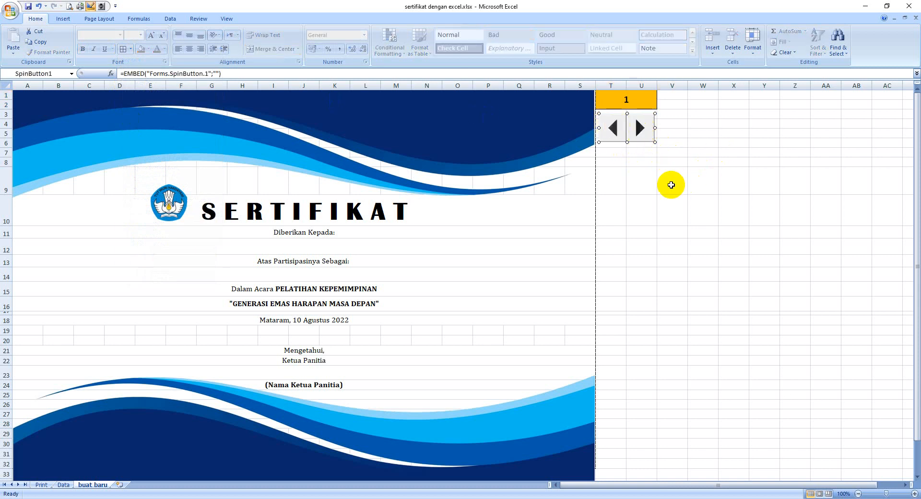
click(672, 185)
click(639, 127)
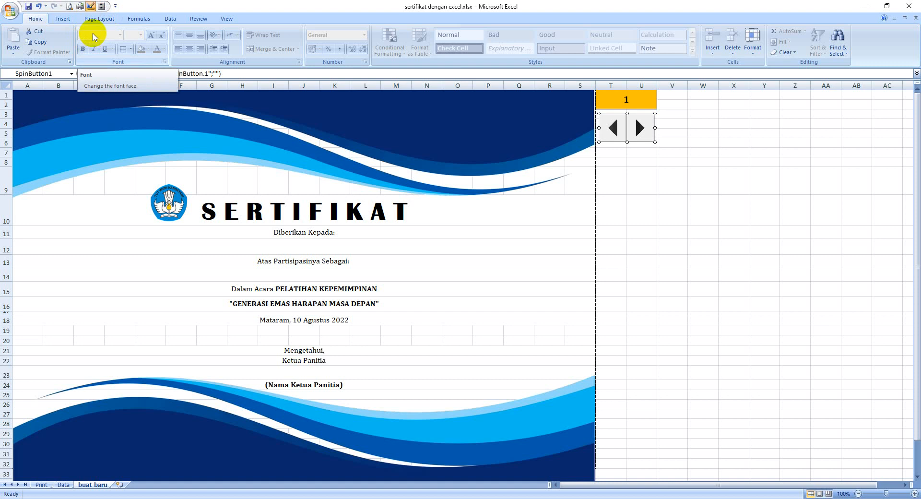
click(90, 6)
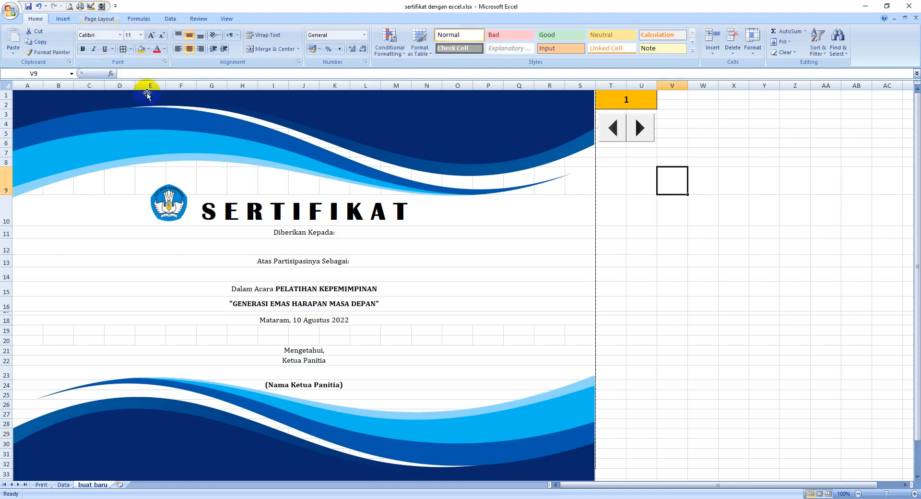
click(660, 222)
Test the spin button by stepping the record number in T1 up and down, ending back at 1.
click(639, 129)
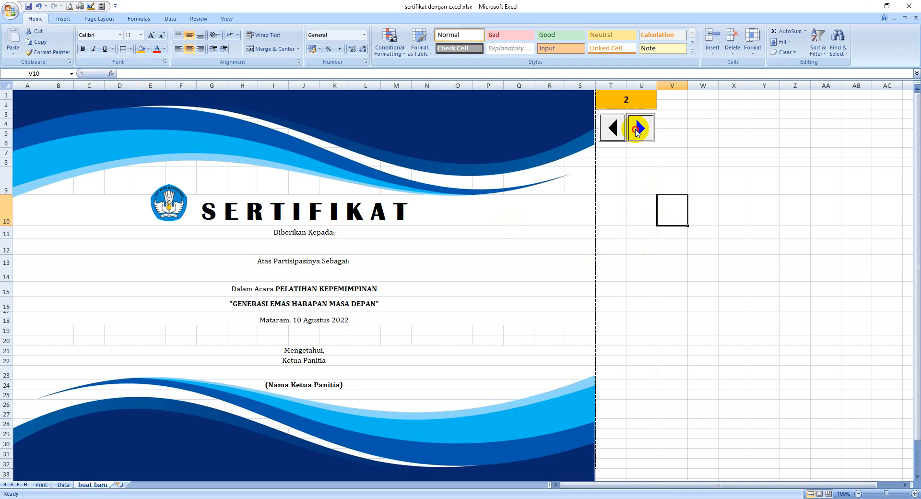
click(639, 129)
click(638, 129)
click(636, 130)
click(637, 130)
click(637, 130)
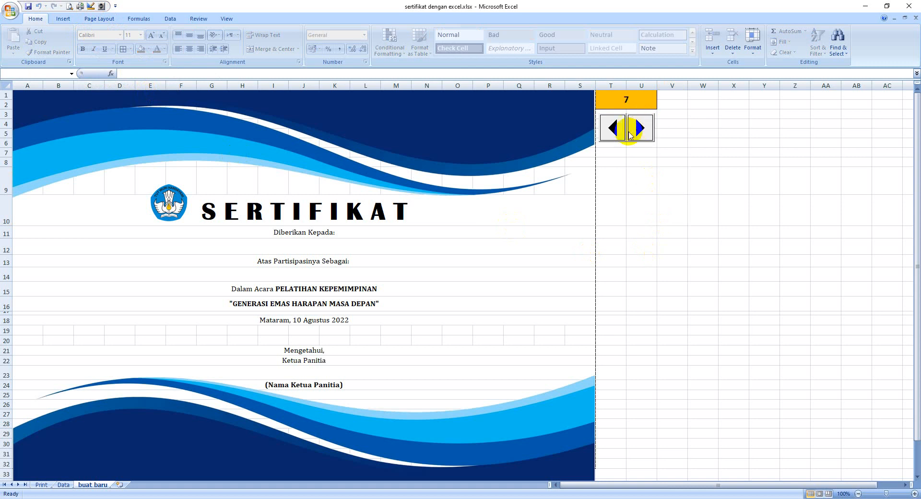
click(618, 128)
click(619, 129)
click(619, 129)
click(620, 129)
click(639, 128)
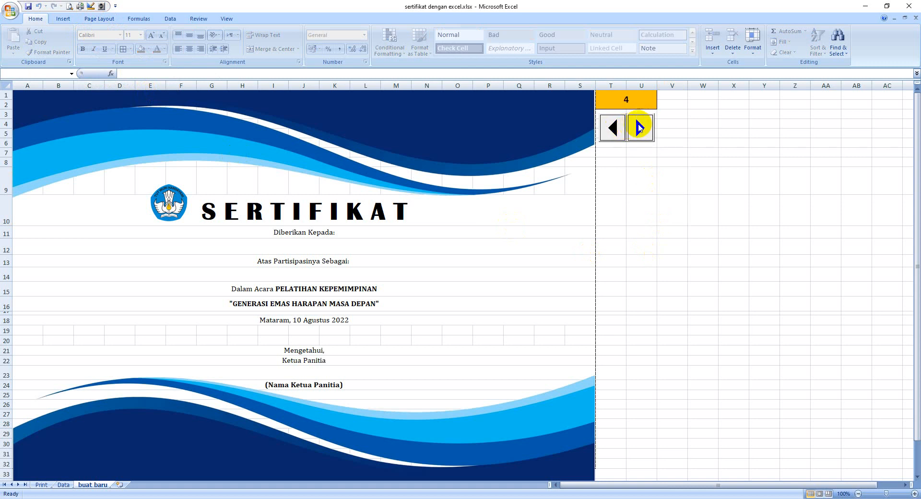
click(640, 128)
click(640, 128)
click(613, 129)
click(612, 128)
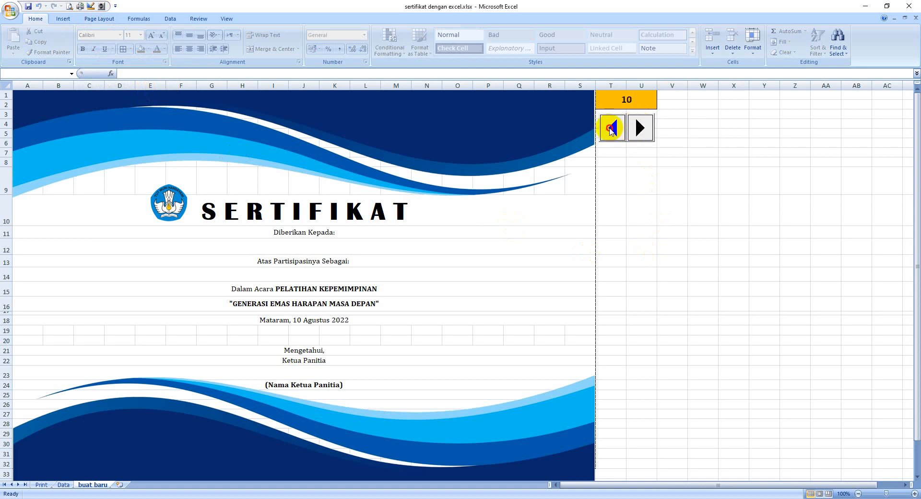
click(613, 129)
click(613, 129)
click(612, 130)
click(610, 129)
click(611, 129)
click(611, 129)
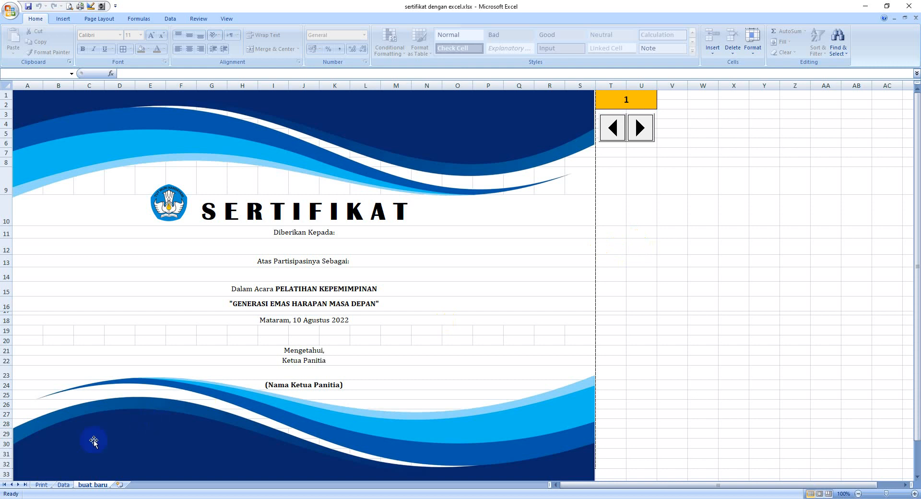
Review the participant list on the Data sheet and return to the "buat baru" certificate sheet.
click(67, 486)
click(69, 485)
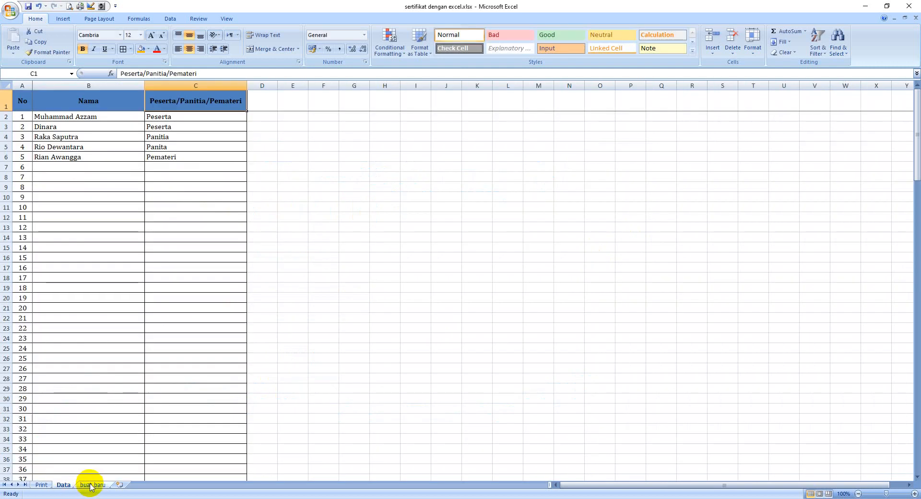
click(89, 479)
click(94, 485)
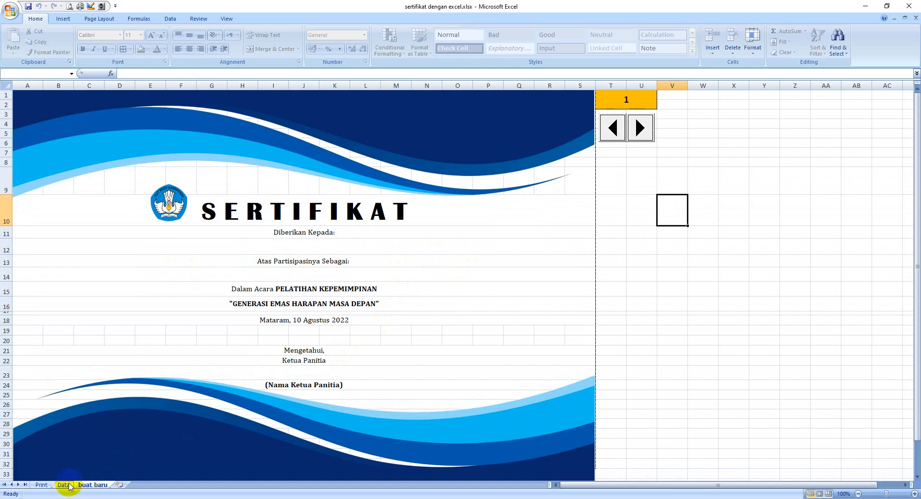
Start a VLOOKUP formula in merged cell A12, below "Diberikan Kepada:", with the absolute reference $T$1 as lookup value.
click(616, 246)
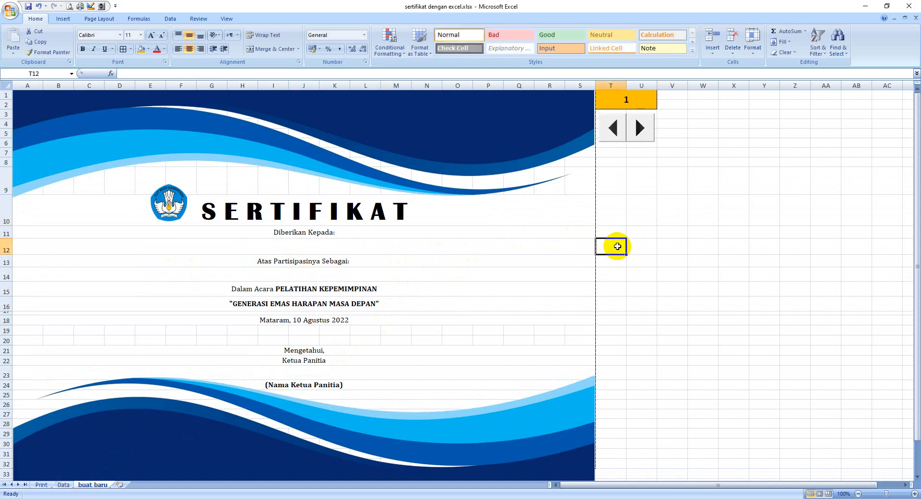
key(Left)
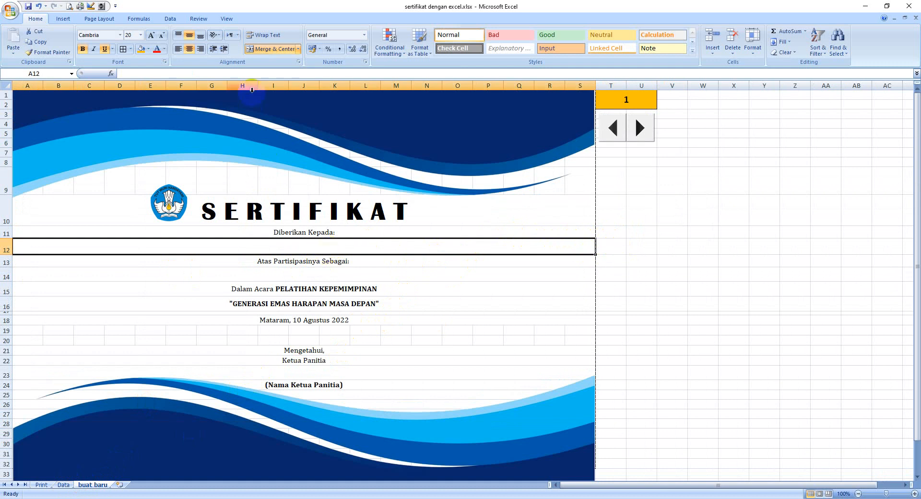
click(252, 71)
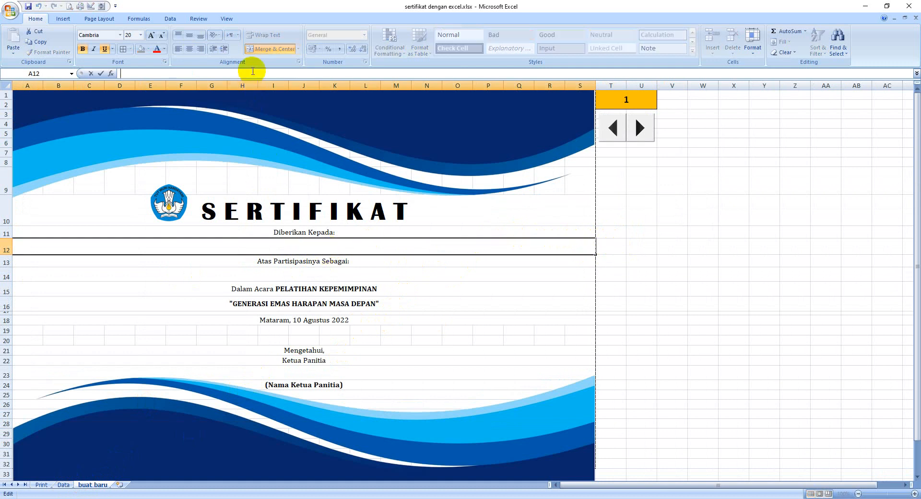
text(=)
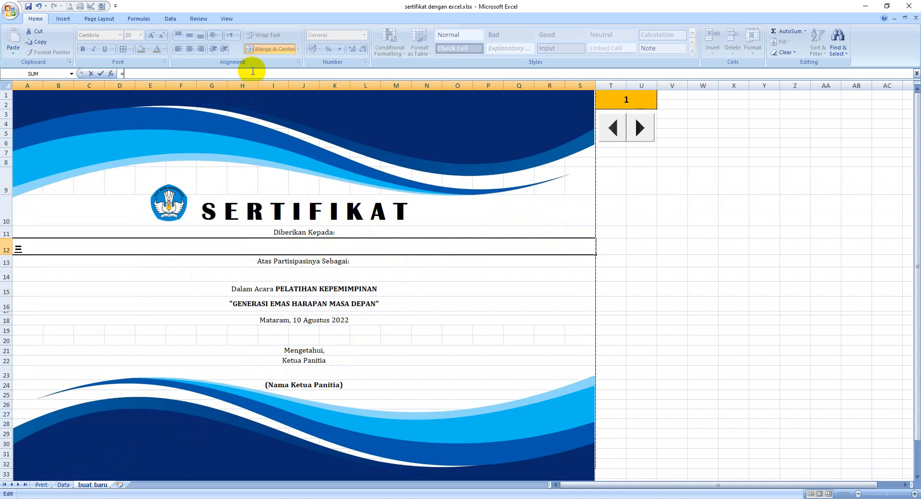
text(vl)
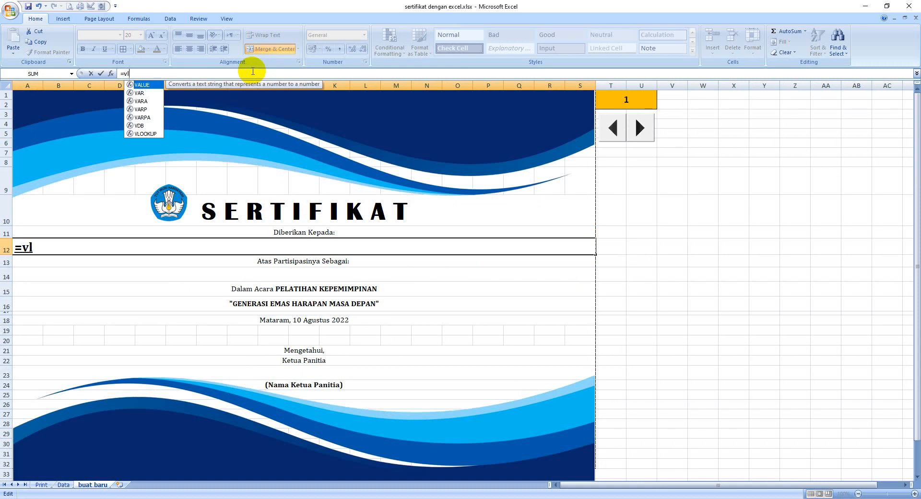
text(ookup)
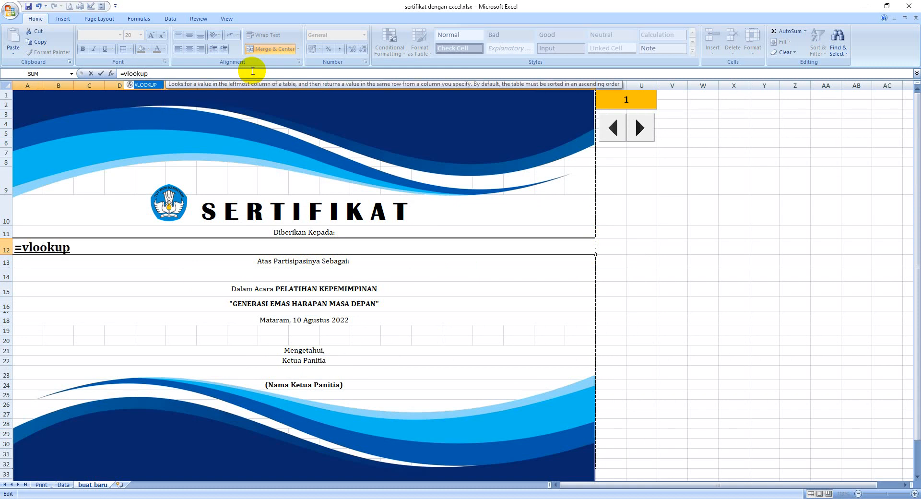
text(()
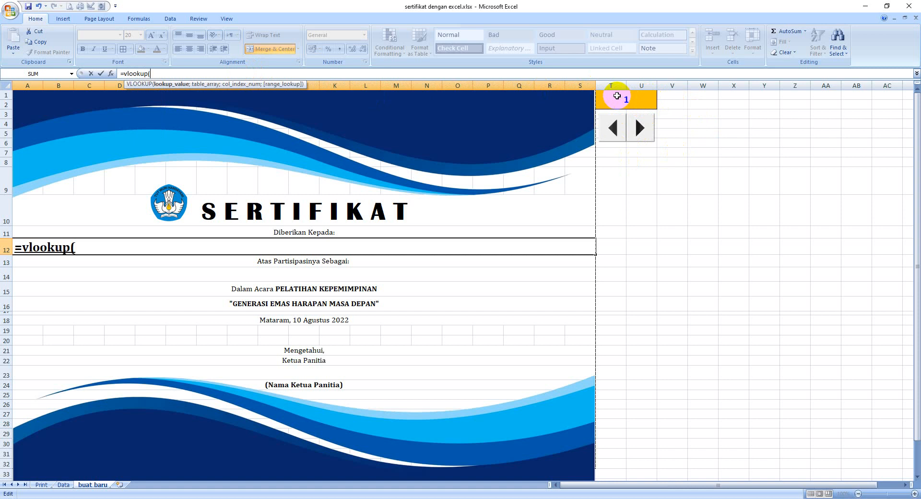
click(617, 96)
key(F4)
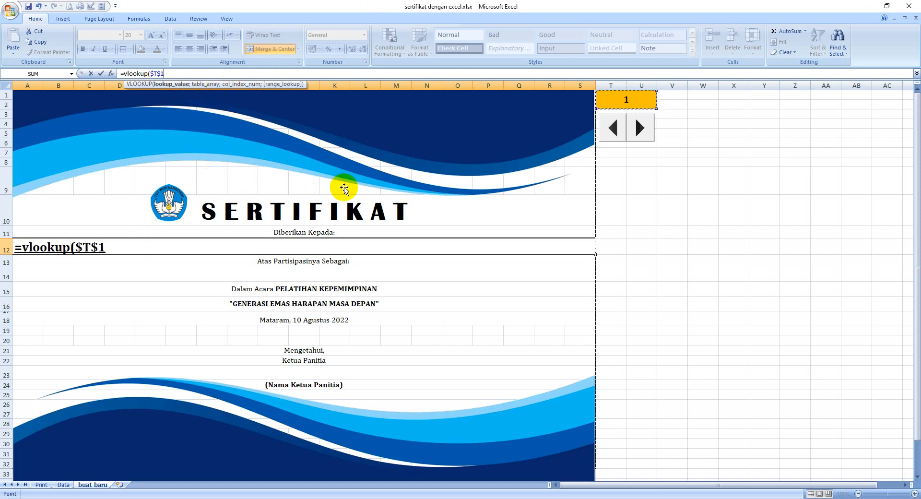
text(;)
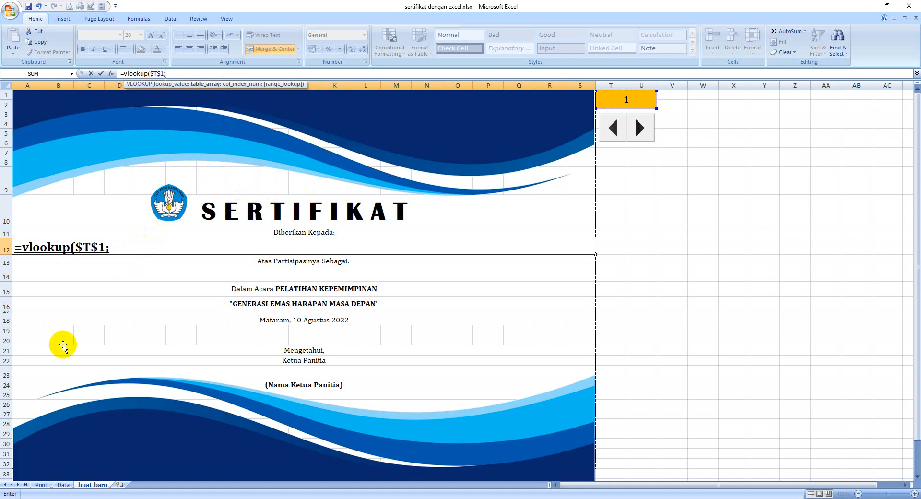
Set the formula's table array to the absolute range Data!$A$2:$C$151.
click(67, 485)
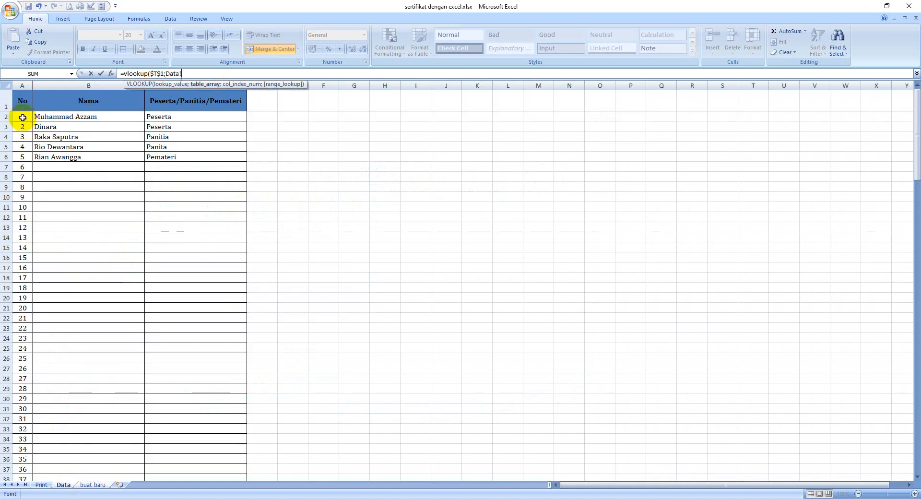
drag(23, 118, 197, 460)
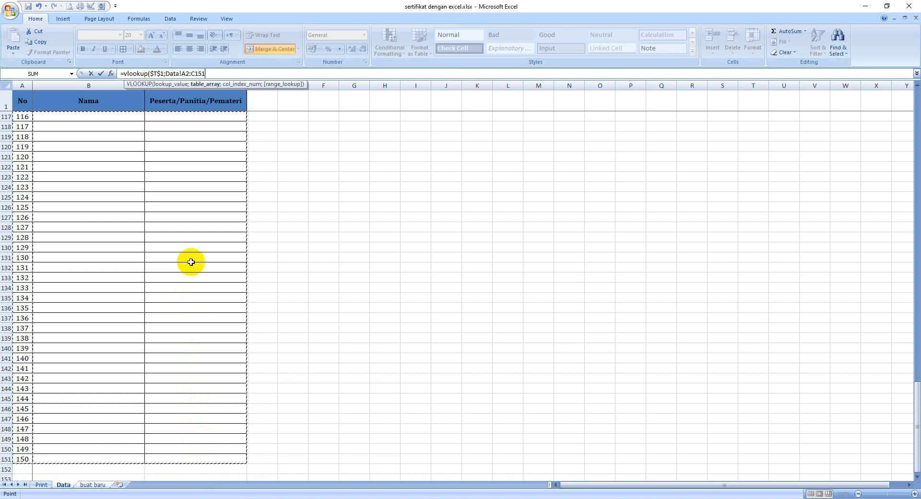
key(F4)
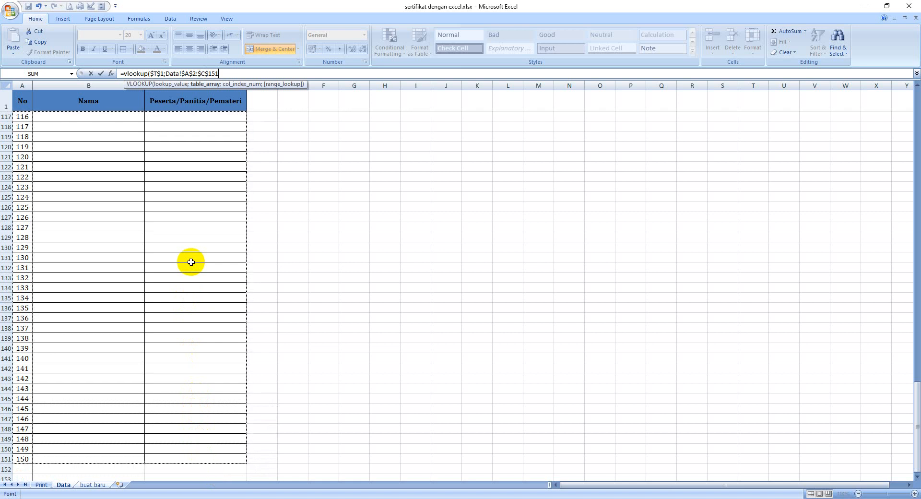
text(;)
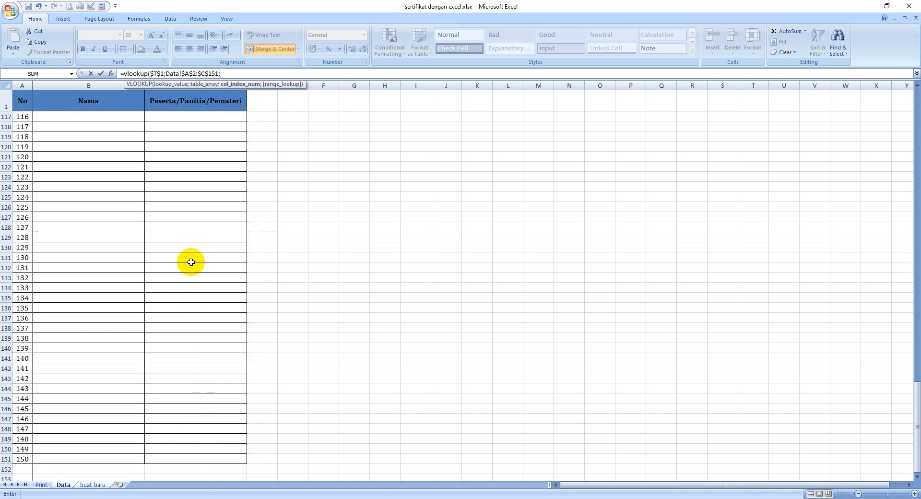
Complete the A12 VLOOKUP formula with column index 2 for the Nama column and FALSE for an exact match.
click(918, 223)
click(918, 223)
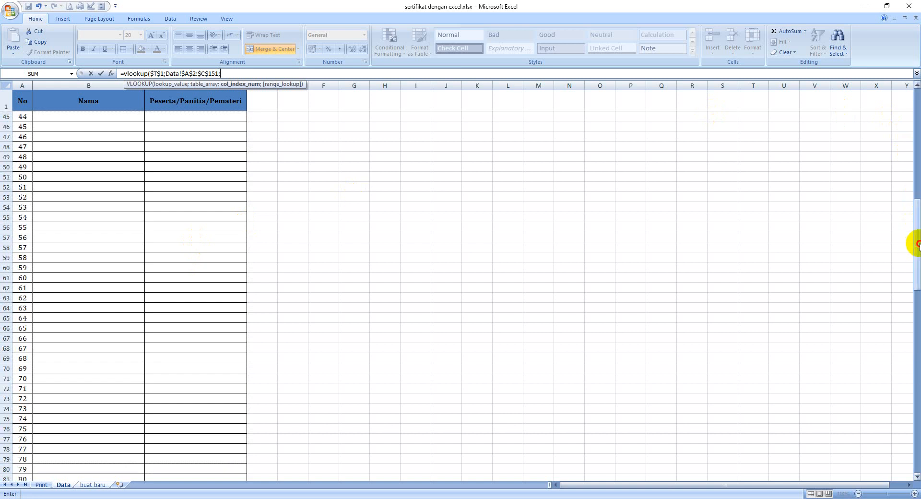
drag(917, 242, 918, 106)
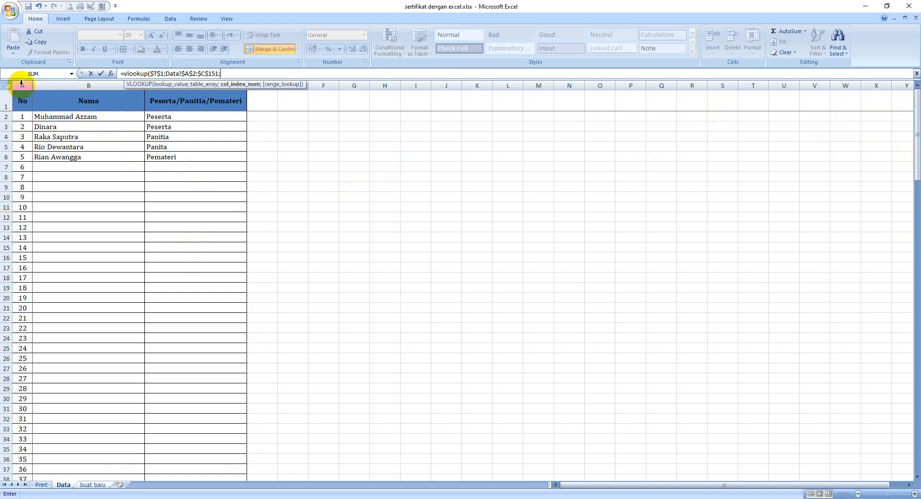
drag(21, 83, 63, 84)
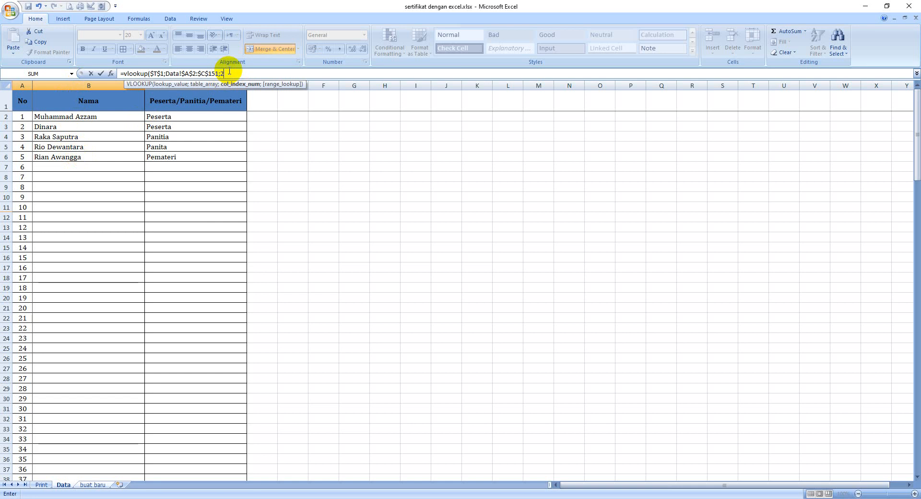
text(;)
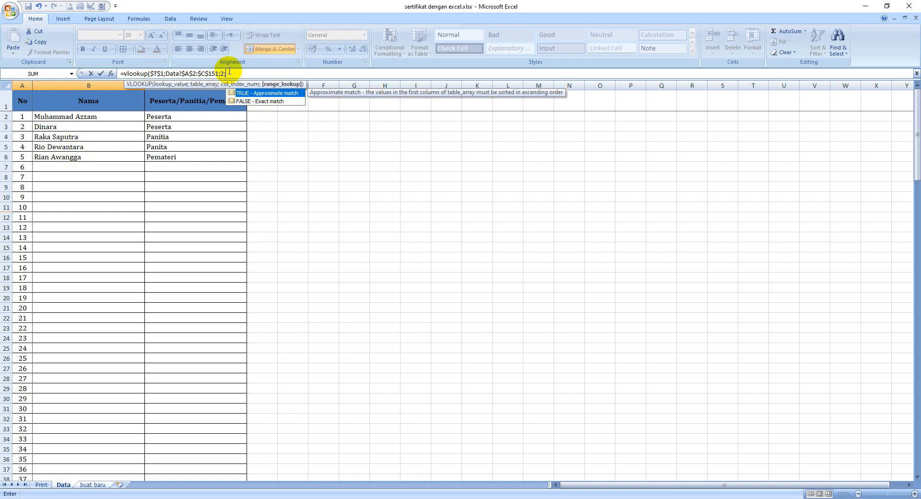
text(false)
key(BackSpace)
key(BackSpace)
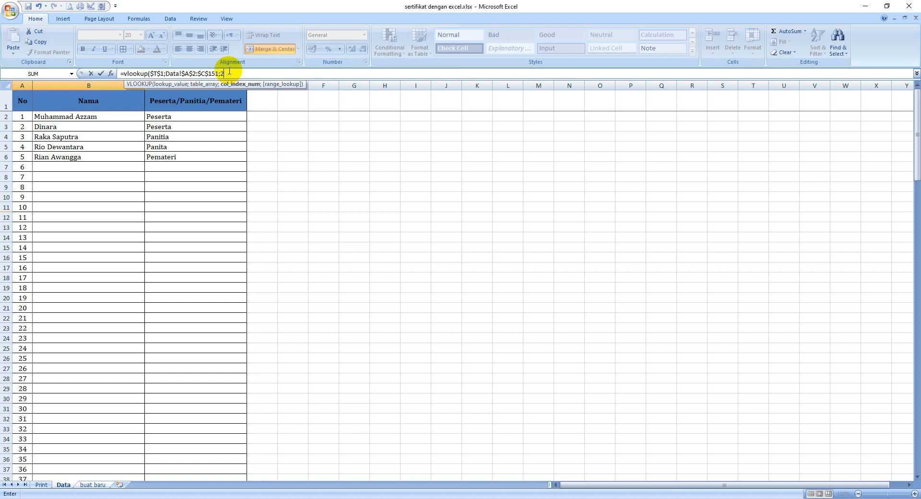
text(;)
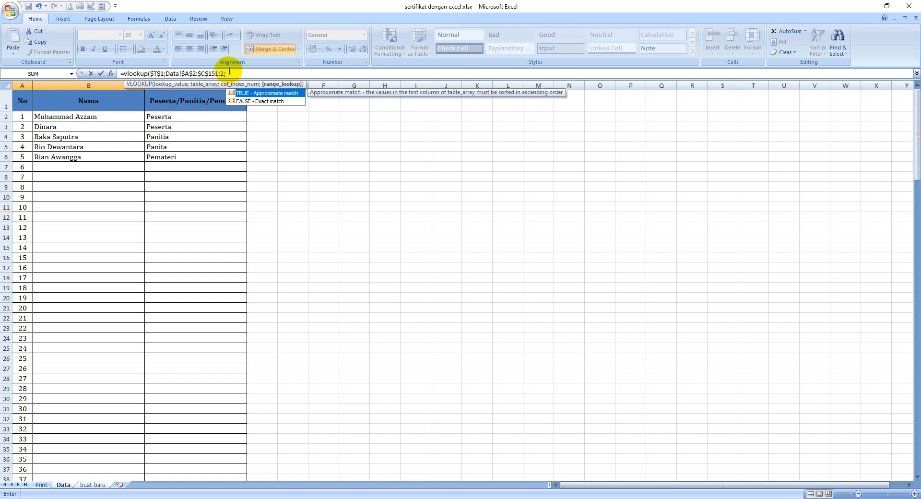
text(false))
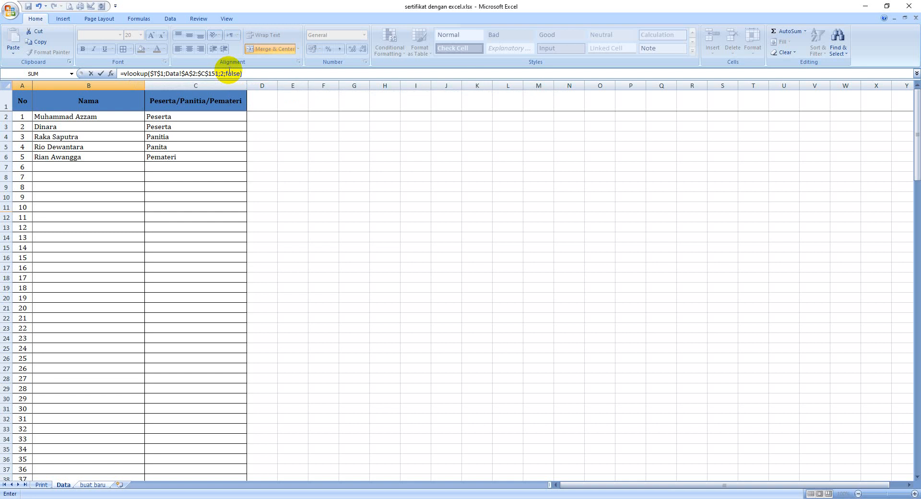
key(Return)
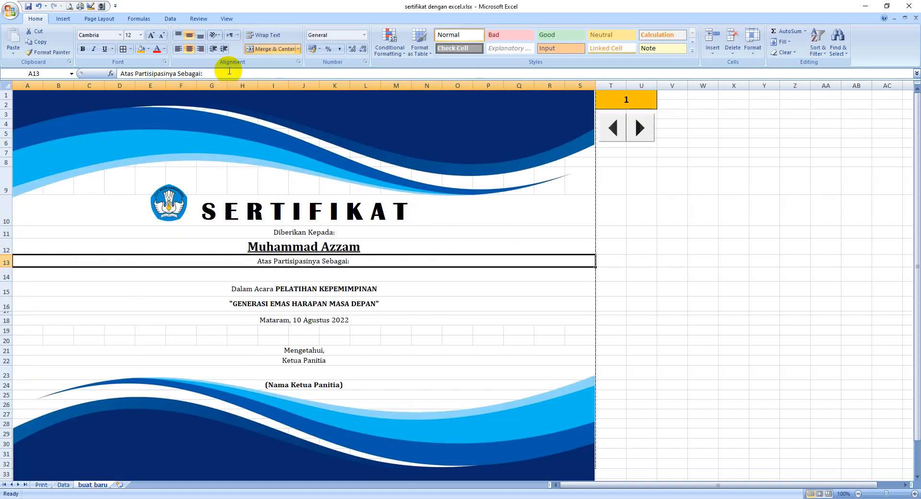
Test the name lookup in A12 by stepping the record number forward and back with the spin button, ending at 3.
click(609, 246)
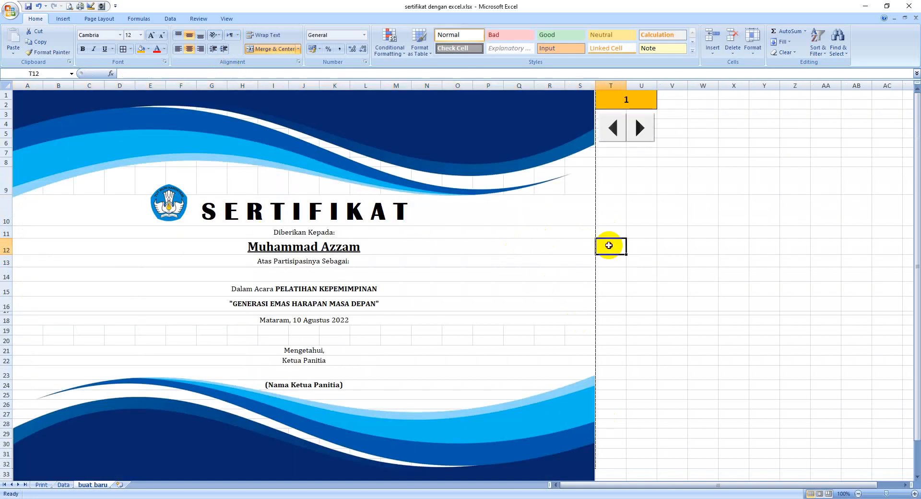
key(Left)
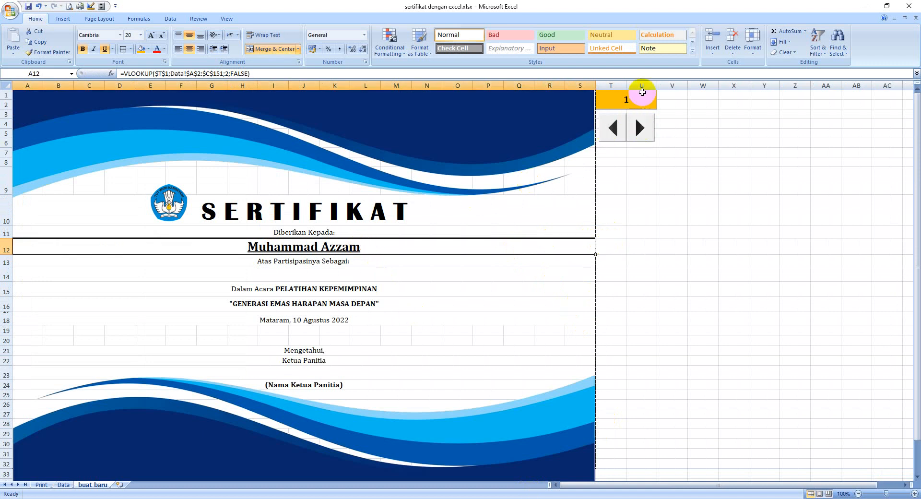
click(648, 128)
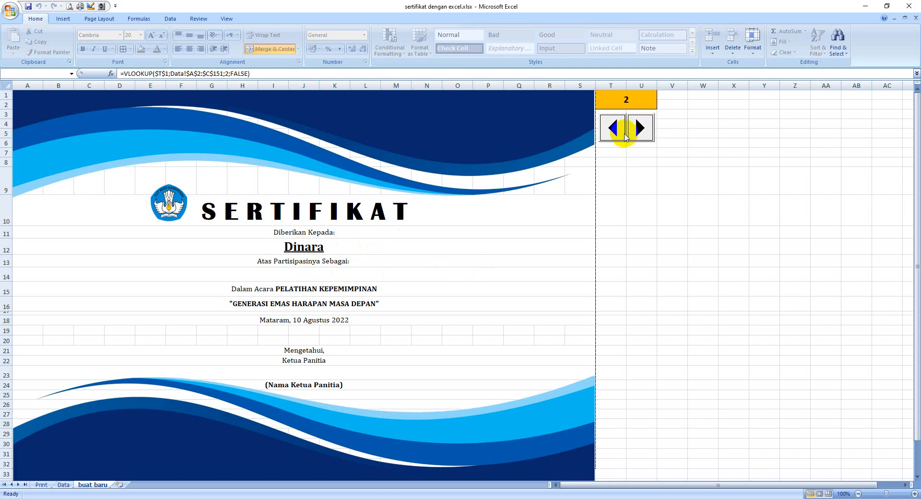
click(643, 128)
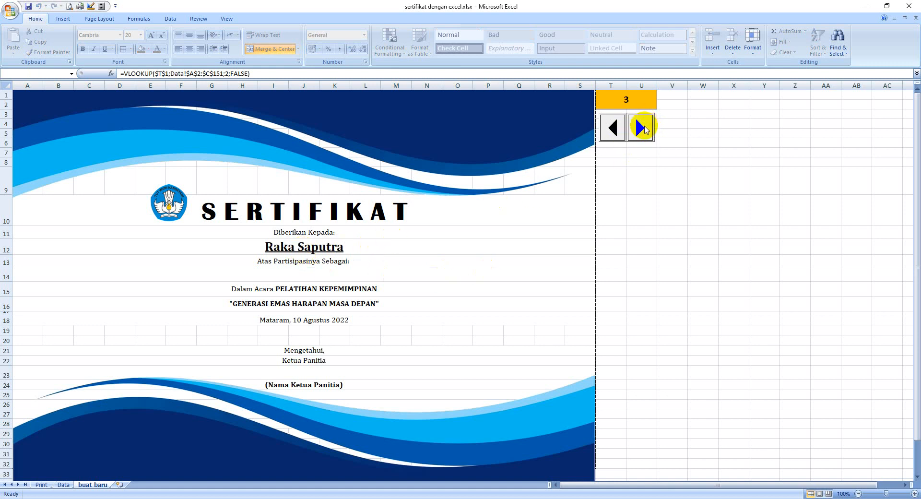
click(644, 127)
click(613, 127)
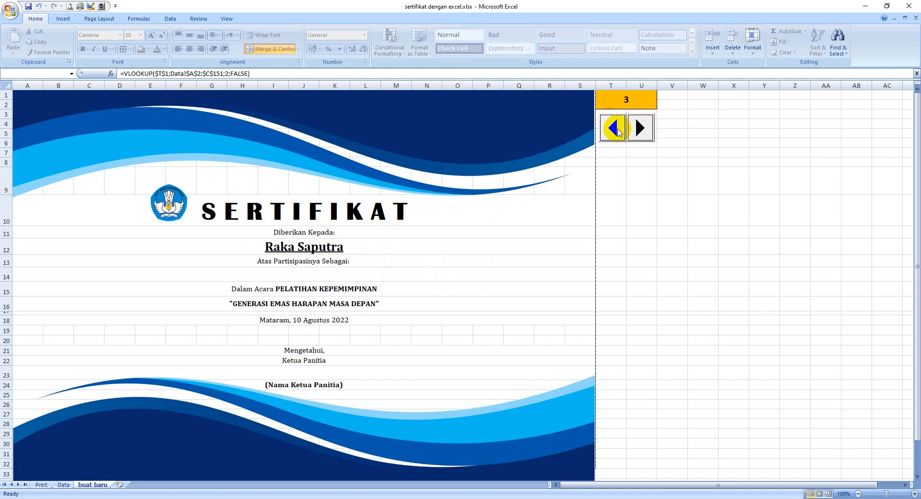
Start a VLOOKUP formula in merged cell A14, below "Atas Partisipasinya Sebagai:".
click(610, 276)
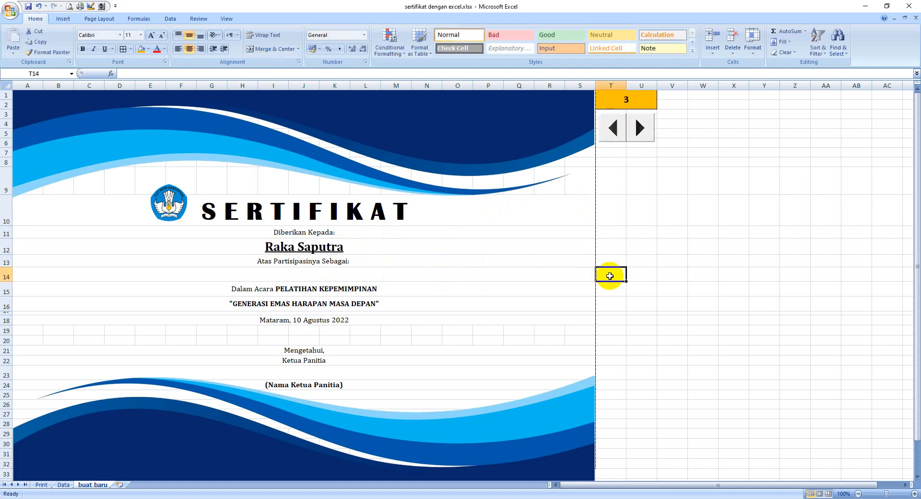
key(Left)
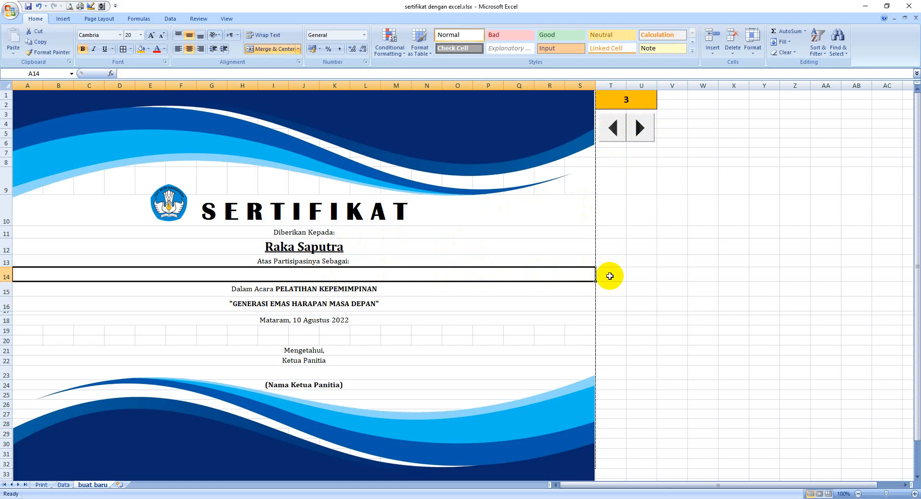
text(=)
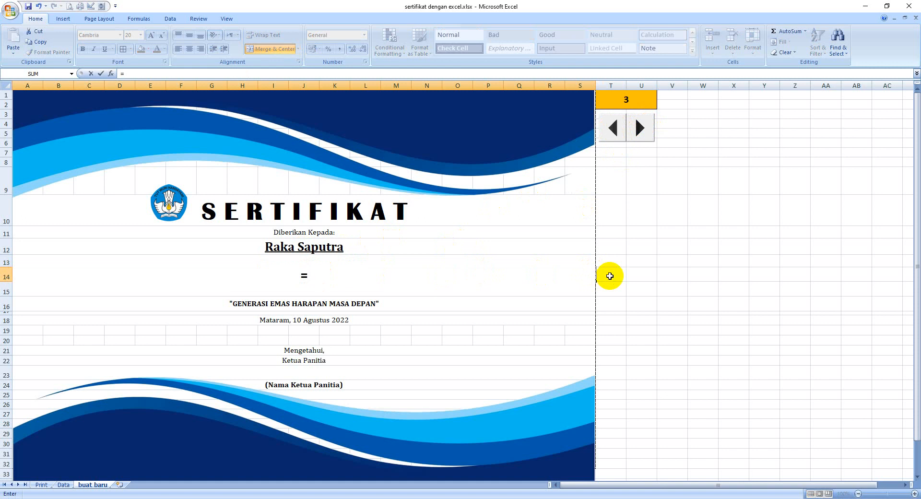
text(vlook)
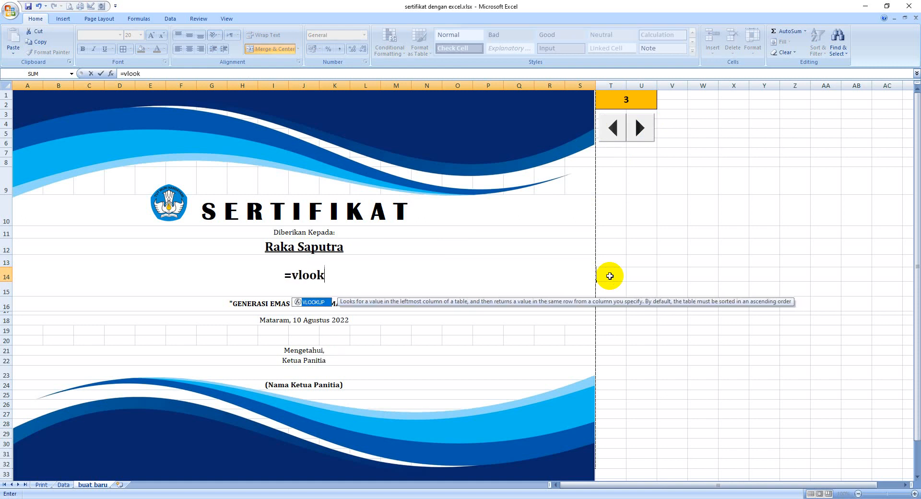
text(up)
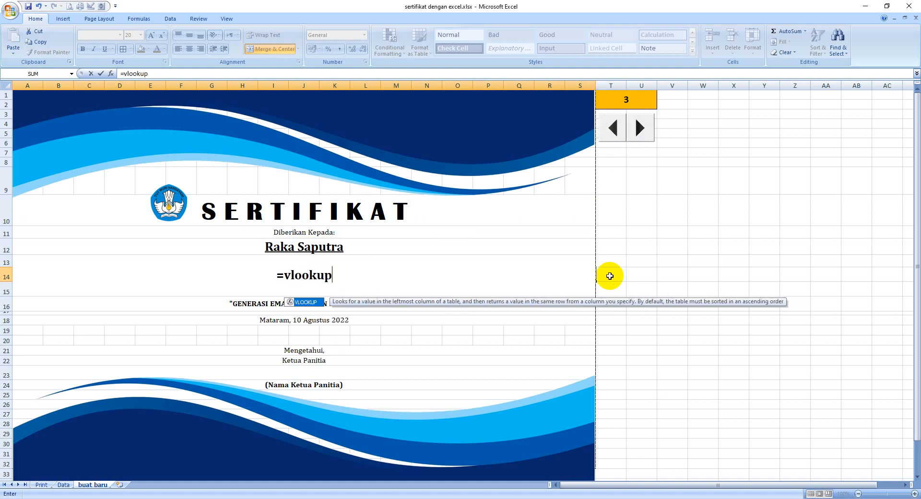
text(()
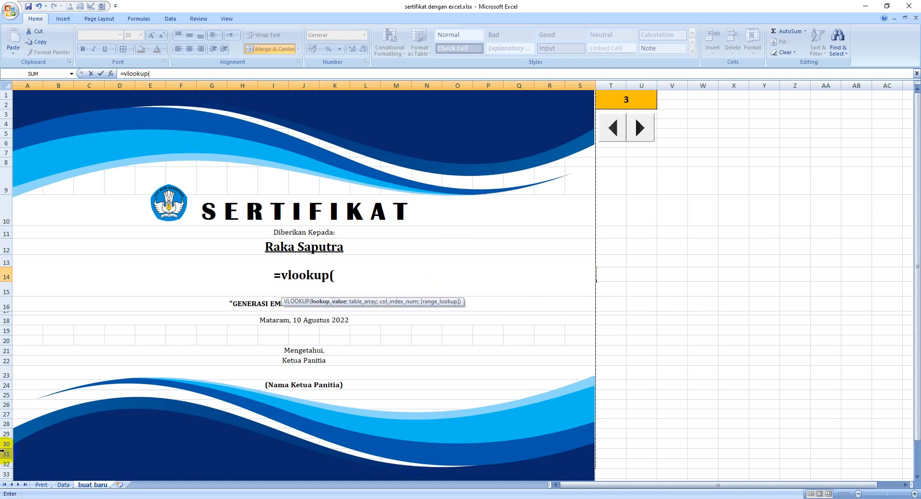
Enter the absolute range Data!$A$2:$C$151 as the first argument of the A14 formula.
click(63, 485)
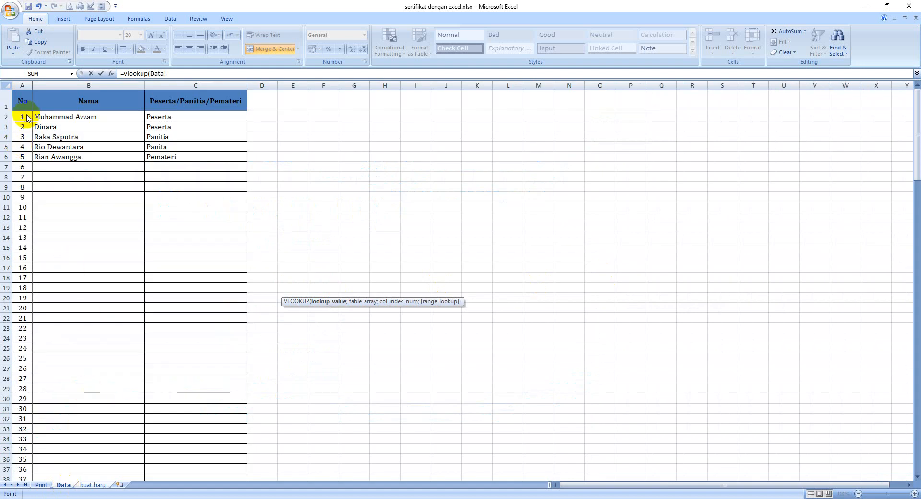
drag(21, 117, 231, 458)
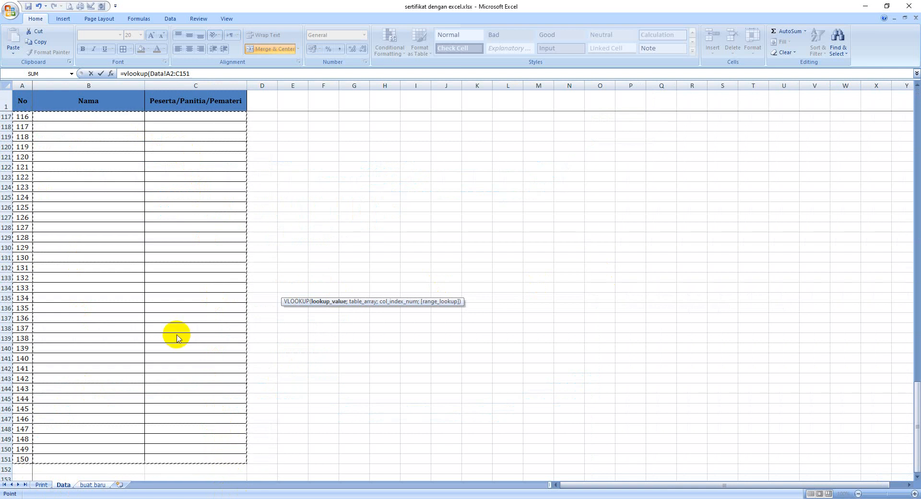
key(F4)
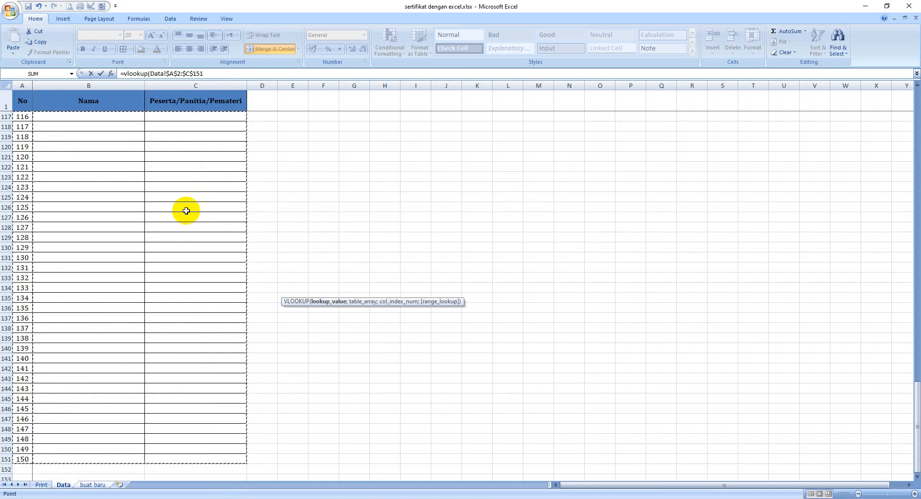
scroll(187, 210, up, 1)
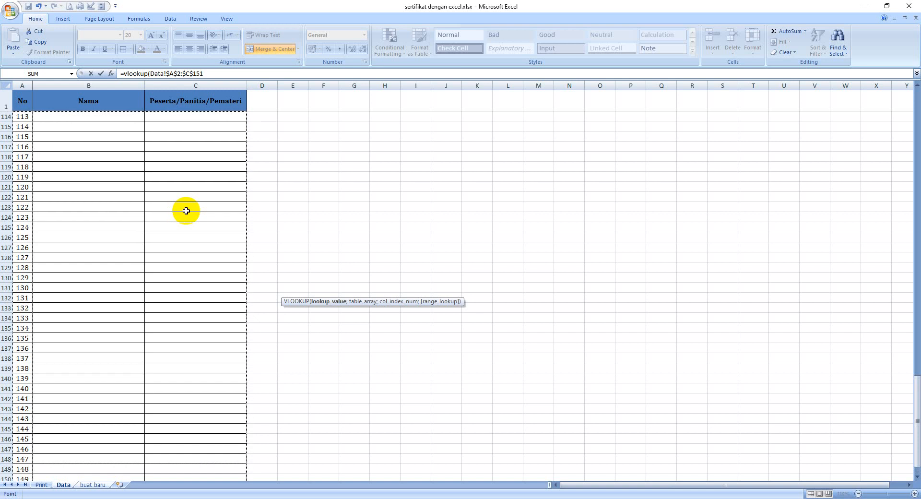
text(;)
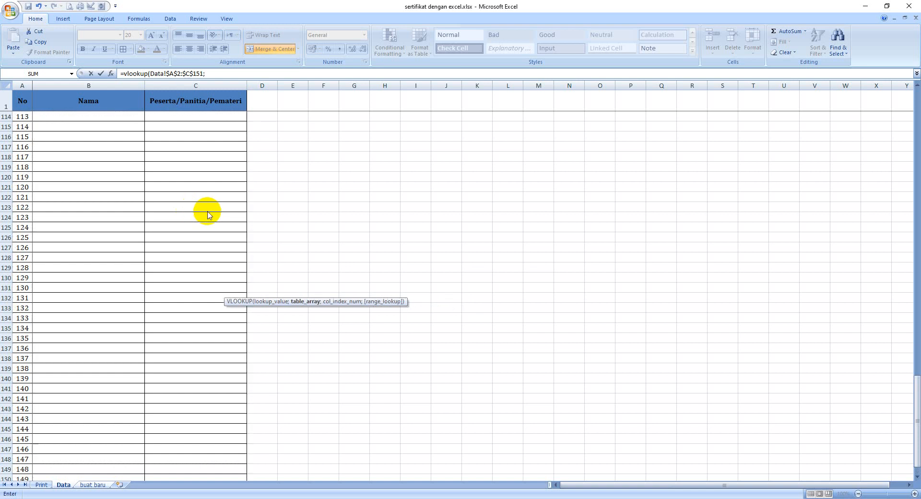
Complete the A14 formula with column index 3 for the Peserta/Panitia/Pemateri column and FALSE for an exact match.
scroll(197, 202, up, 5)
scroll(77, 114, up, 20)
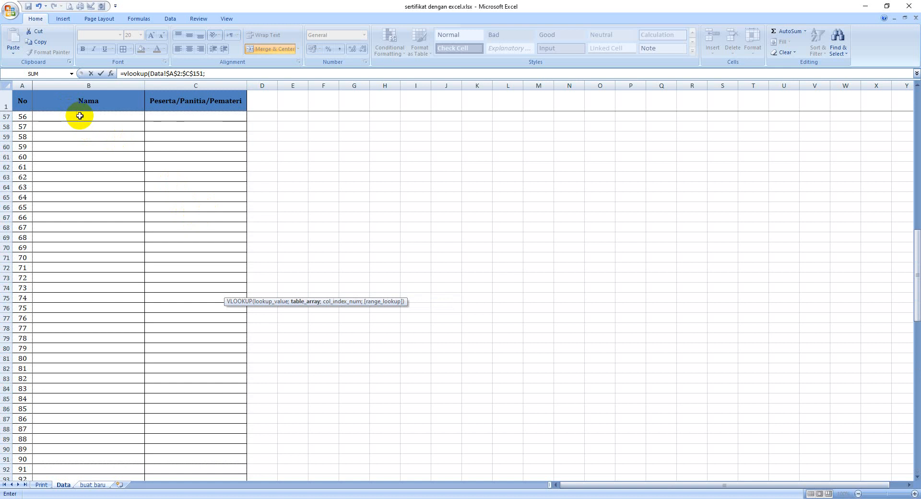
scroll(80, 115, up, 1)
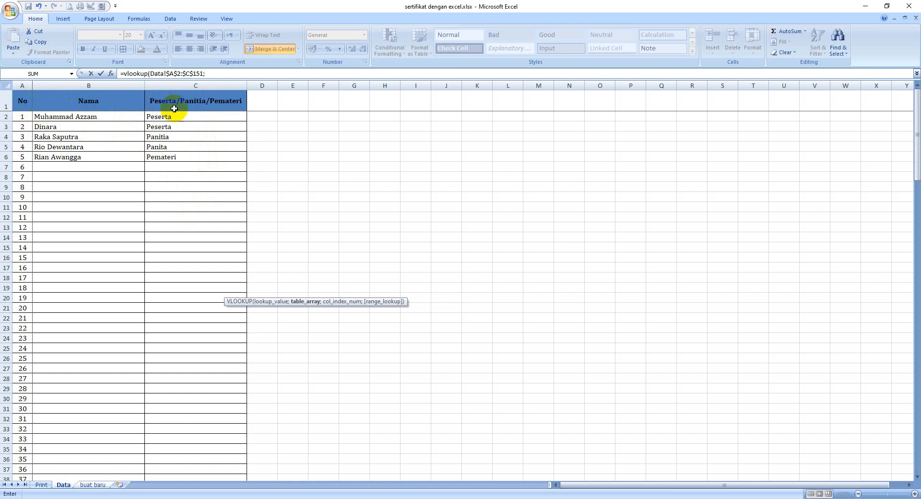
text(3)
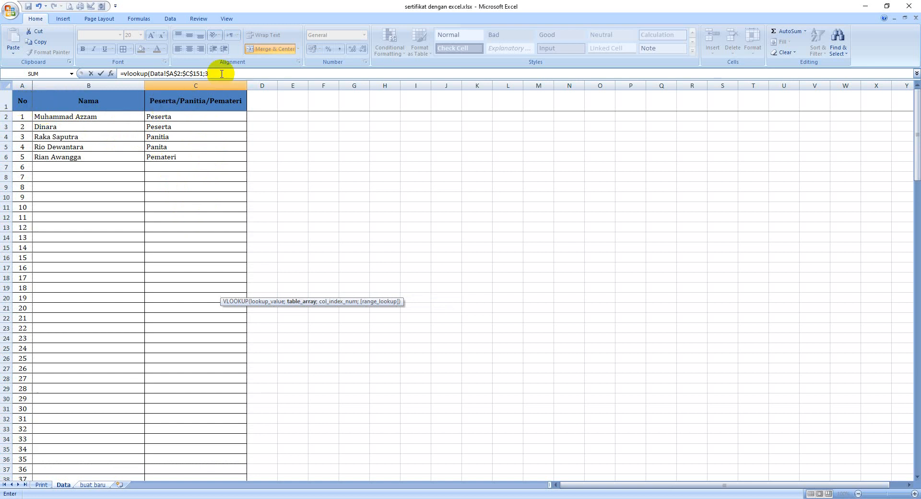
text(;fal)
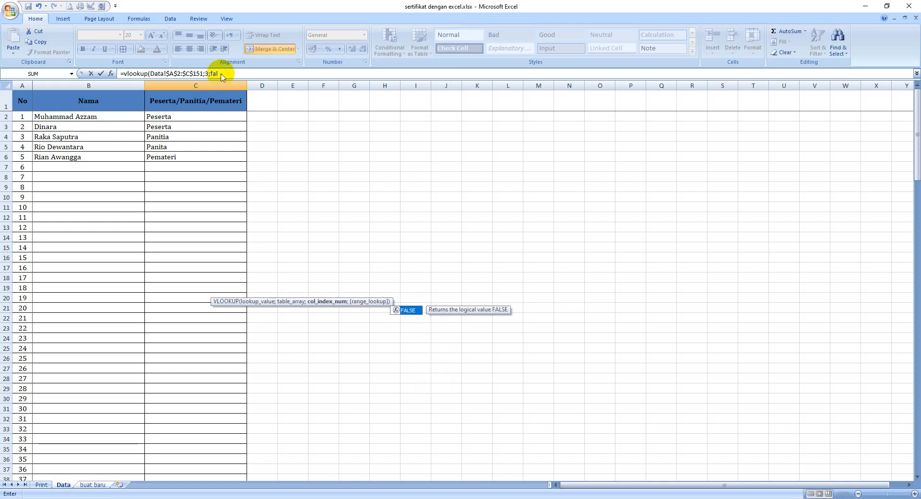
text(se))
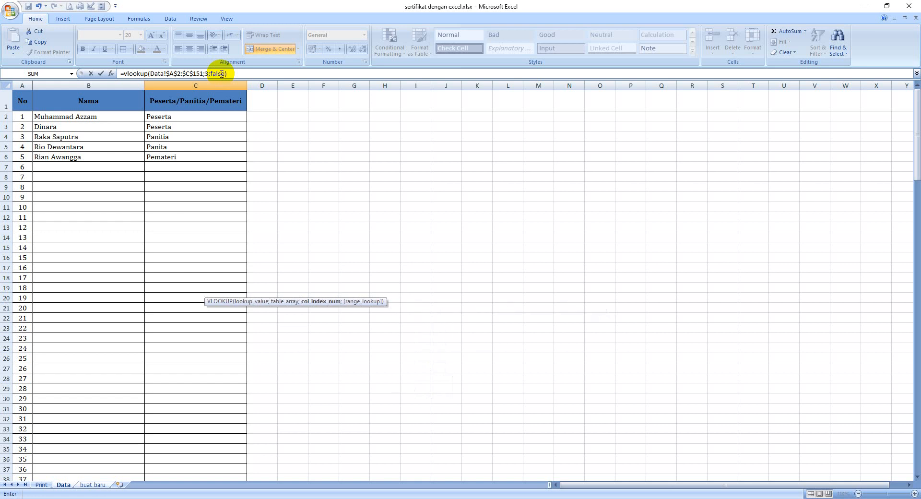
key(Return)
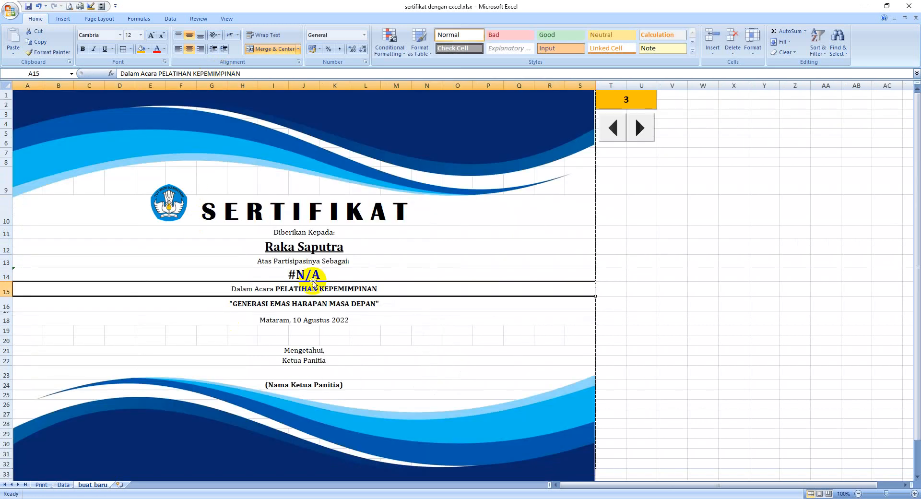
Compare the role lookup formula in A14 with the arguments of the name lookup formula in A12.
click(328, 278)
click(601, 273)
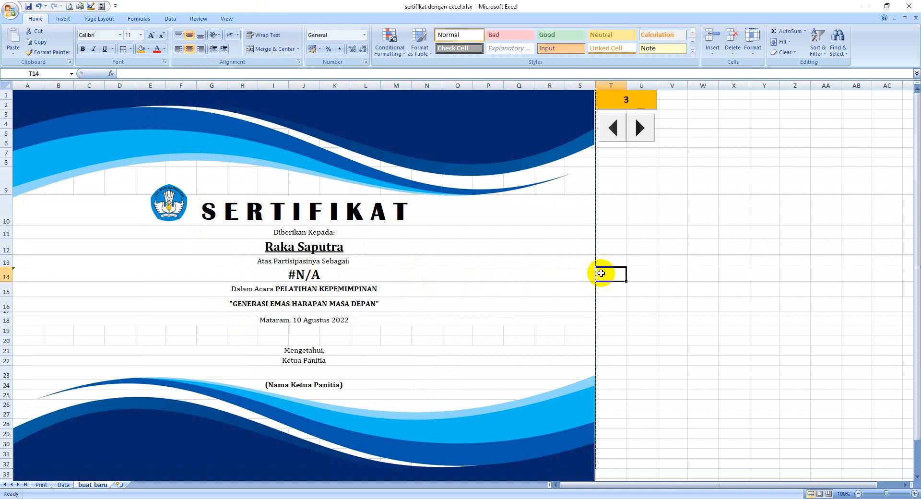
key(Left)
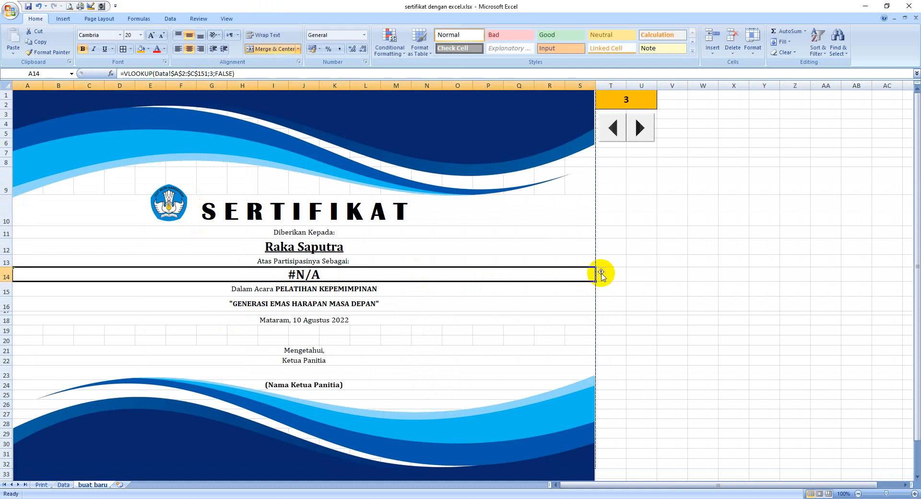
key(Up)
key(Up)
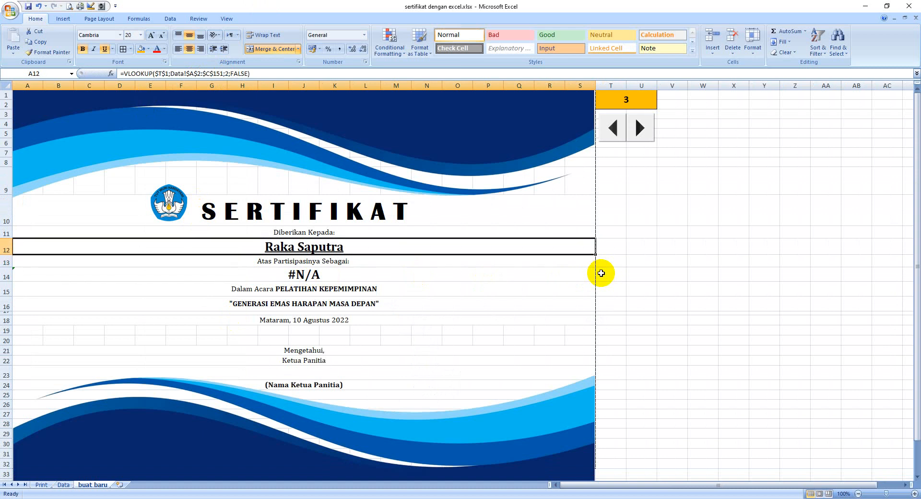
click(165, 73)
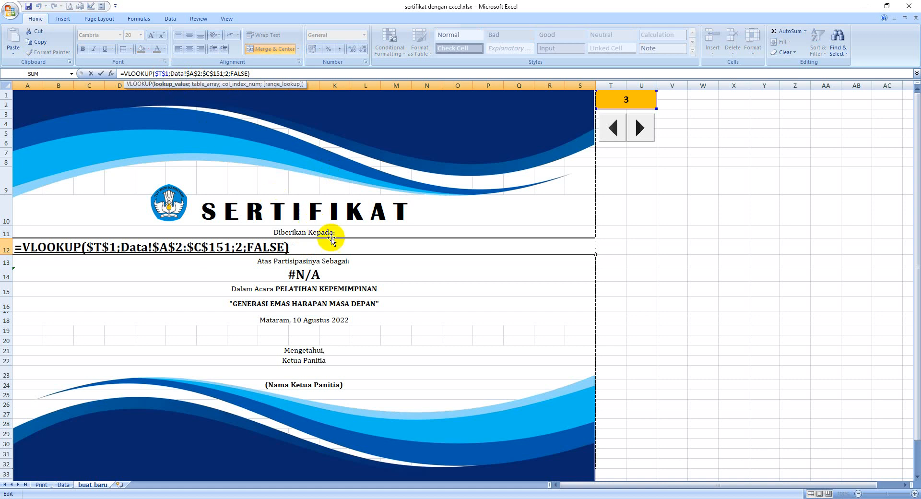
Insert the absolute reference $T$1 as the lookup value before the table array in the A14 VLOOKUP formula.
click(609, 272)
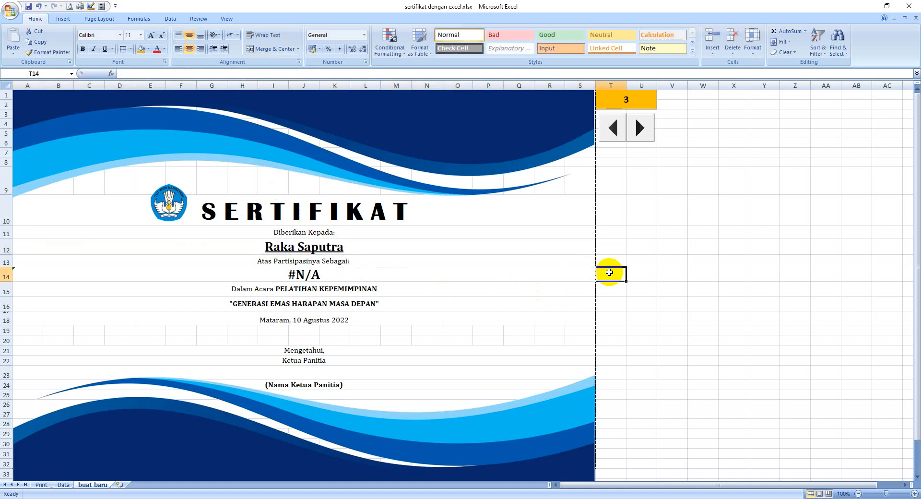
key(Left)
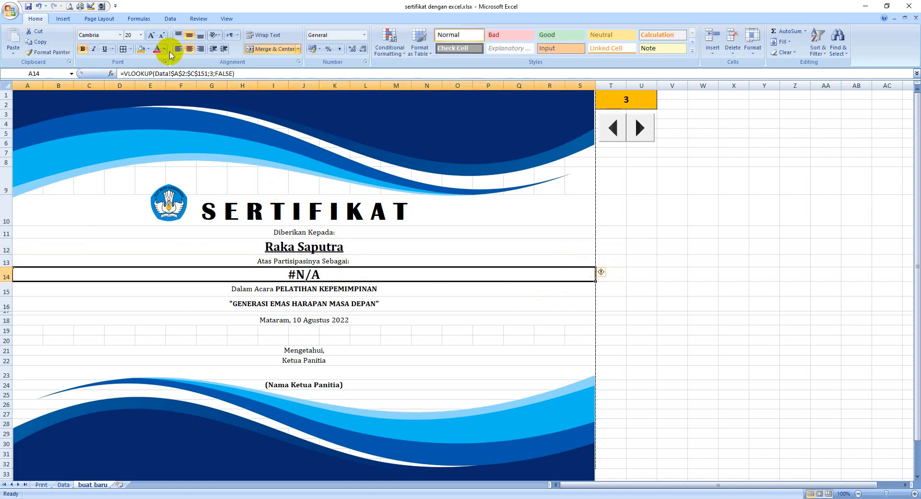
click(156, 74)
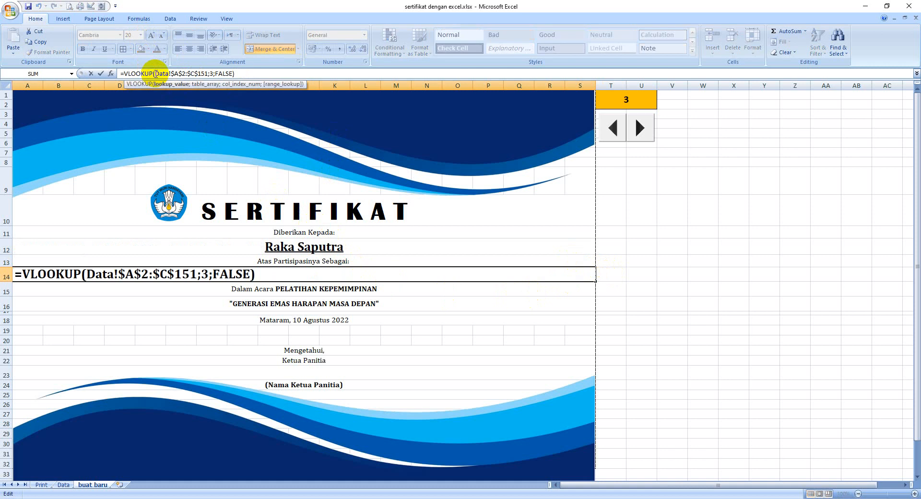
click(608, 98)
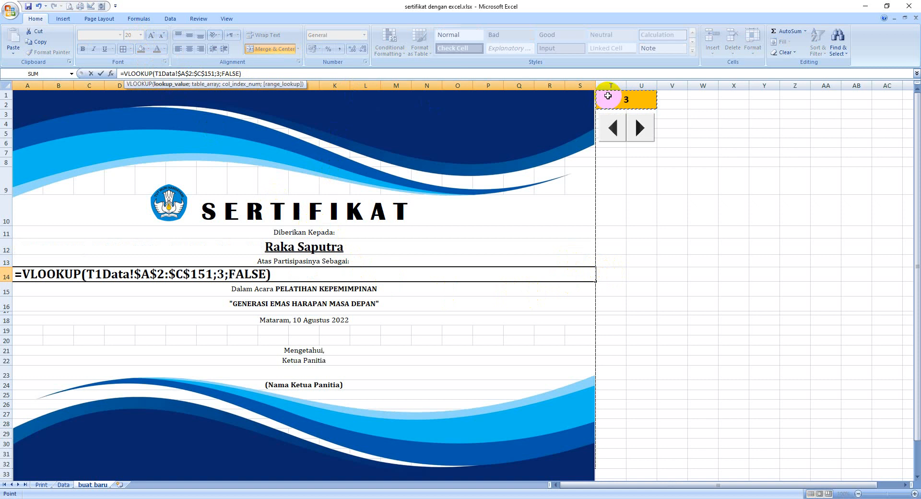
key(F4)
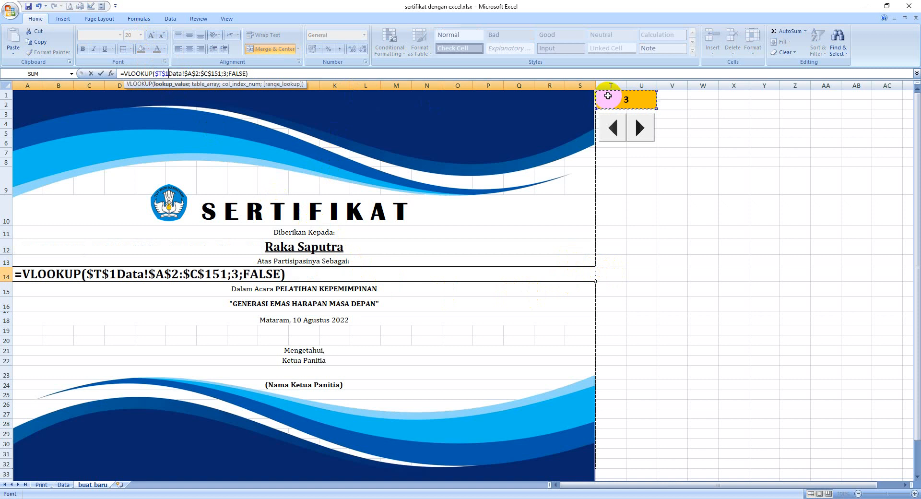
text(;)
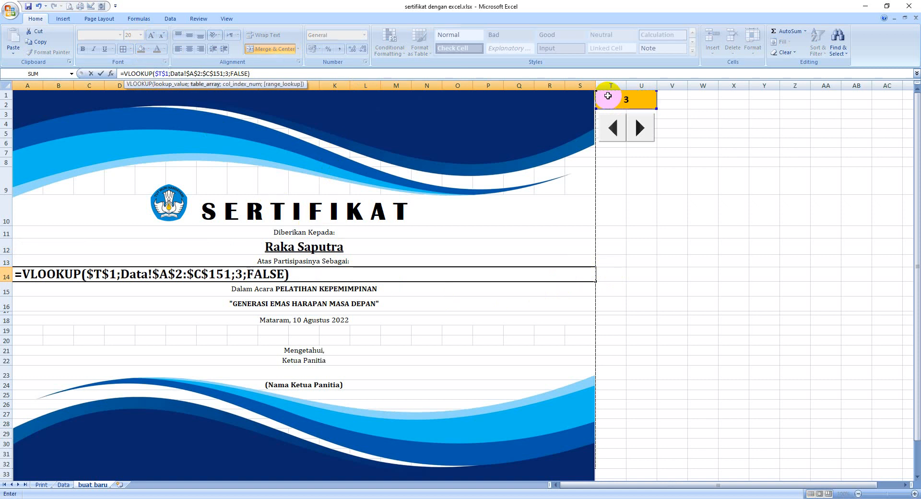
key(Return)
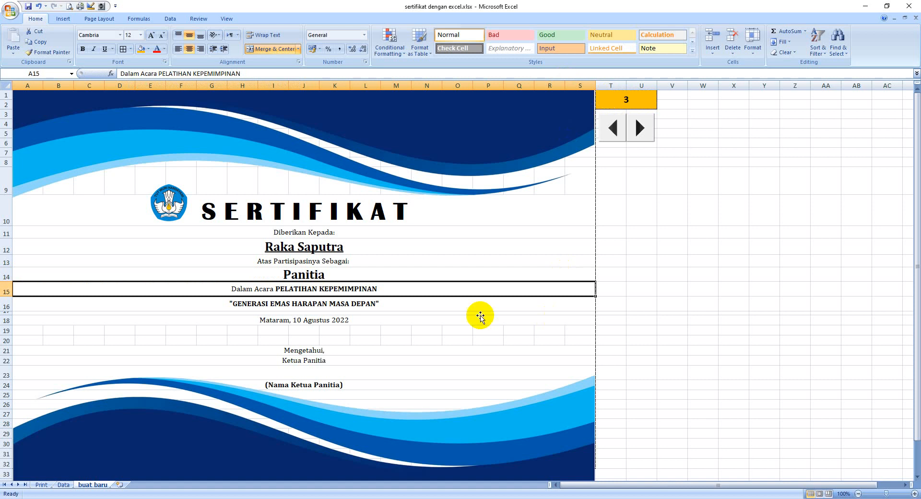
Copy the name lookup formula from A12 into merged cell A14, overwriting the role lookup there.
click(449, 278)
click(608, 274)
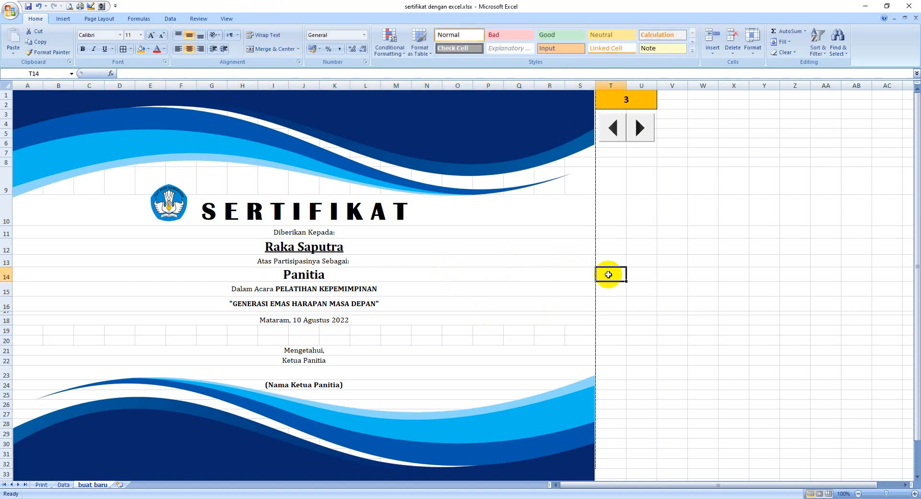
key(Left)
key(Up)
key(Up)
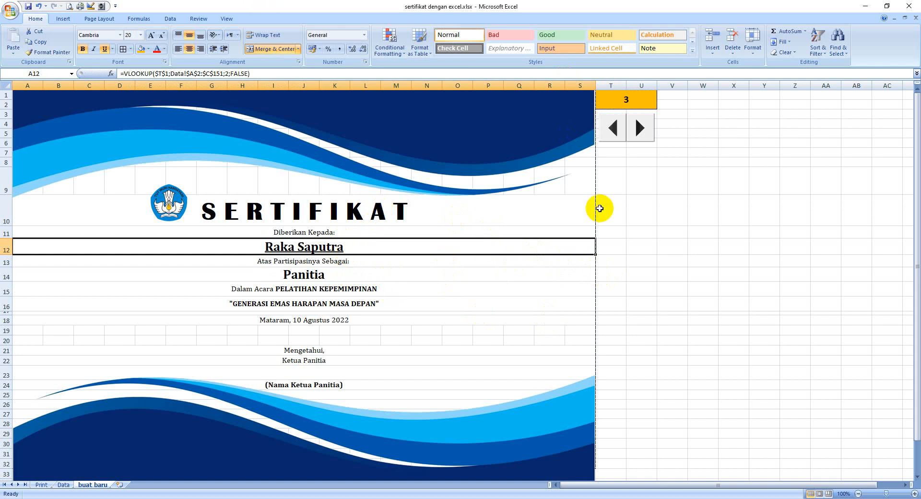
key(ctrl+c)
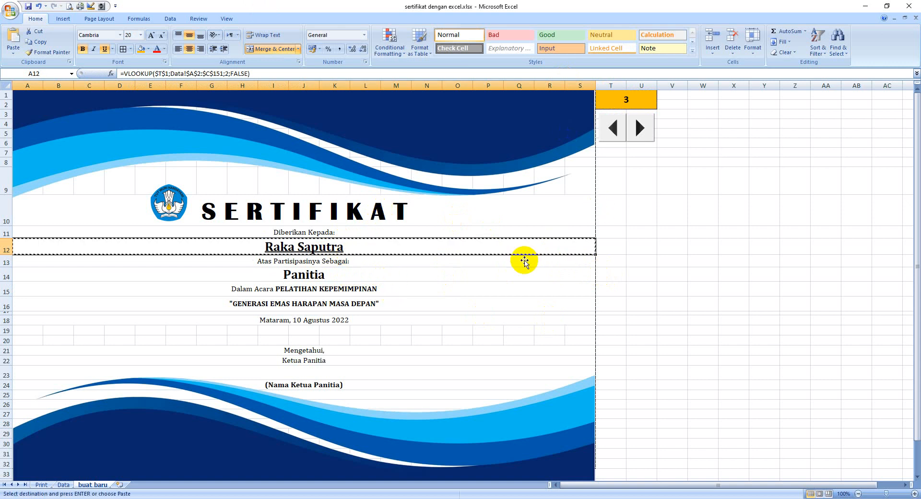
key(Down)
key(Down)
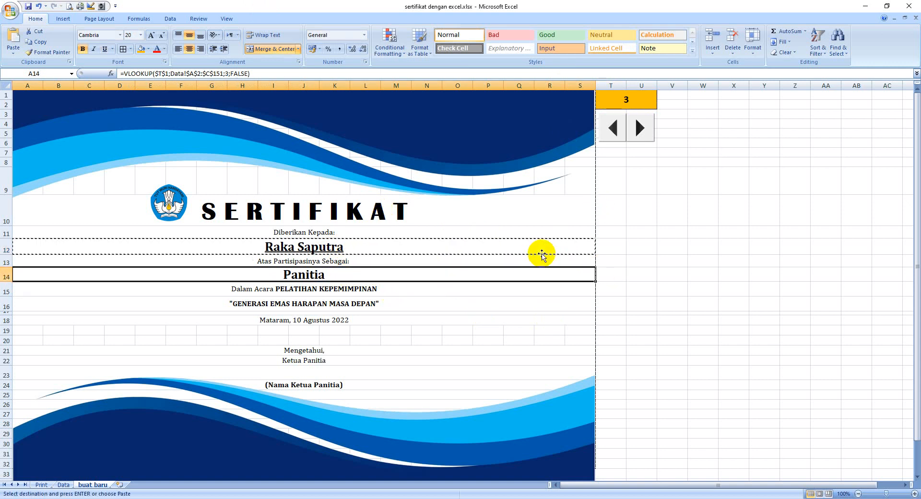
key(ctrl+v)
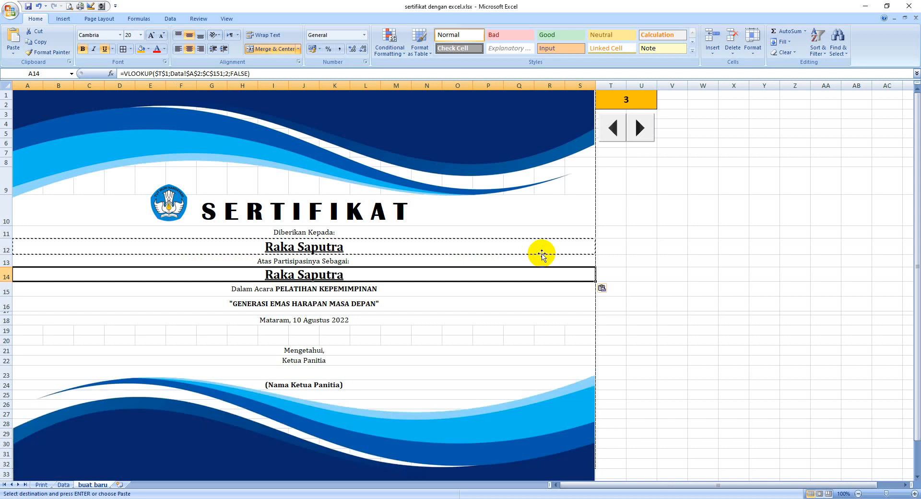
Change the column index in the A14 VLOOKUP formula to 3 so it returns the participant's role.
click(602, 276)
key(Left)
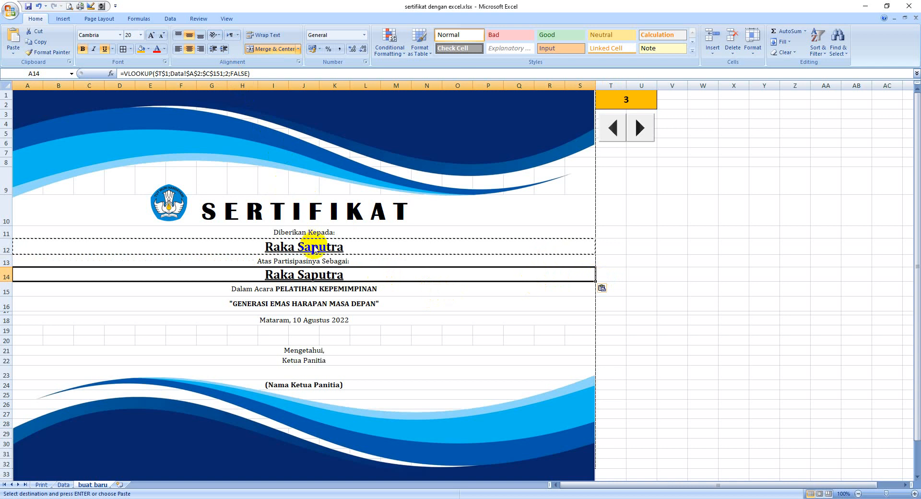
click(229, 72)
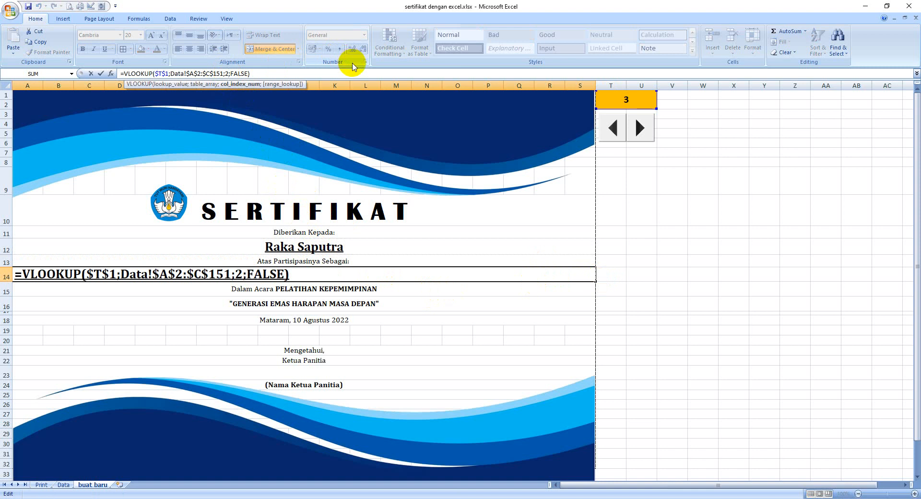
key(BackSpace)
text(3)
key(Return)
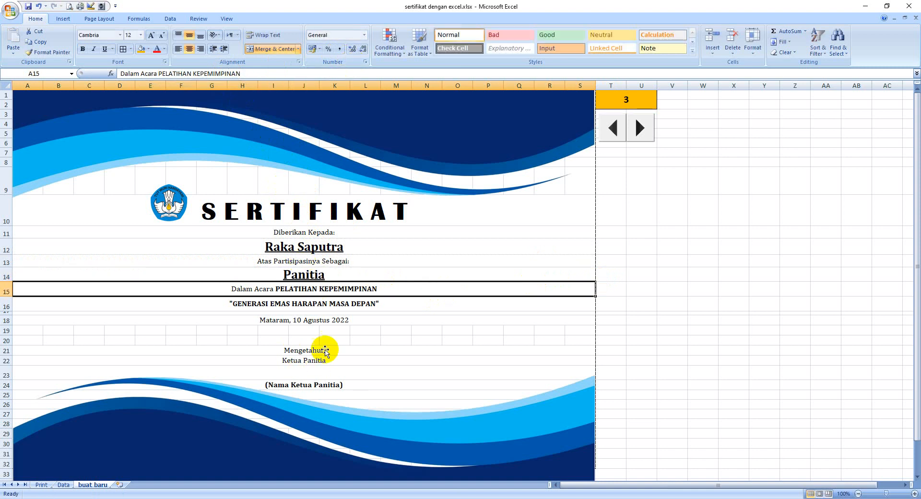
Test the name and role lookups by spinning the participant number in T1 up through several records and back to 1.
click(613, 128)
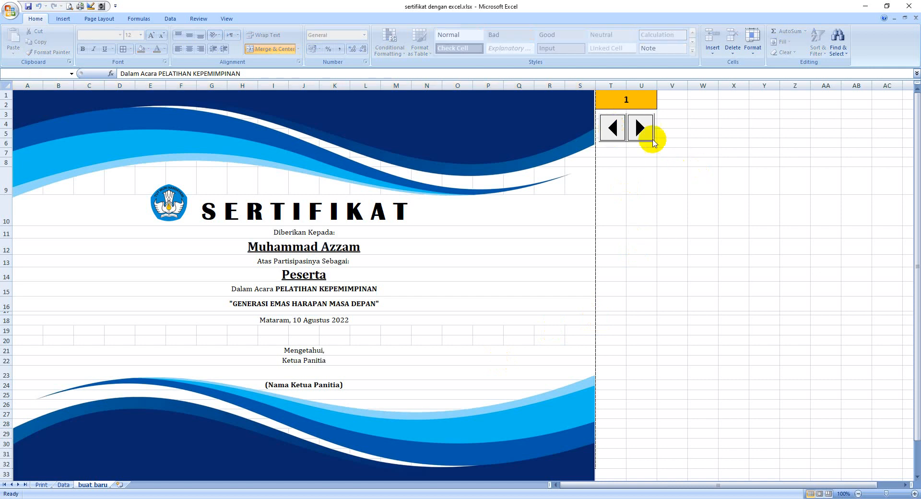
click(642, 128)
click(641, 129)
click(641, 128)
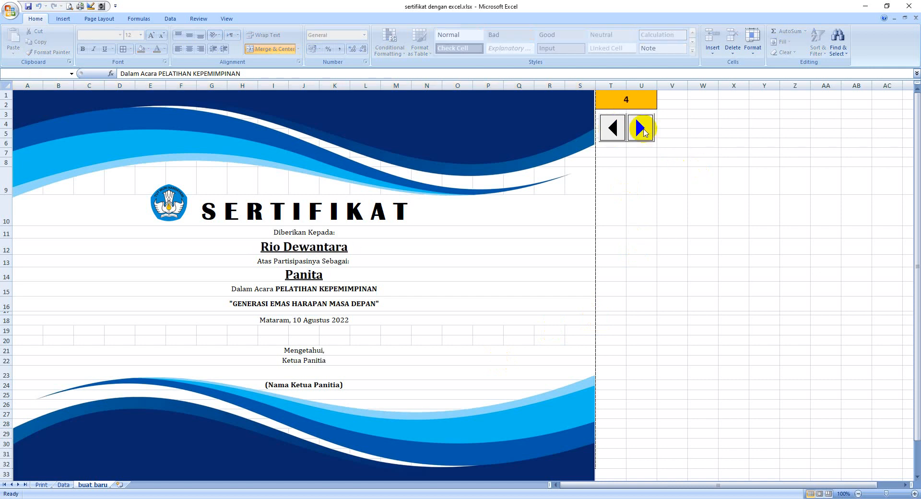
click(642, 128)
click(642, 129)
click(610, 129)
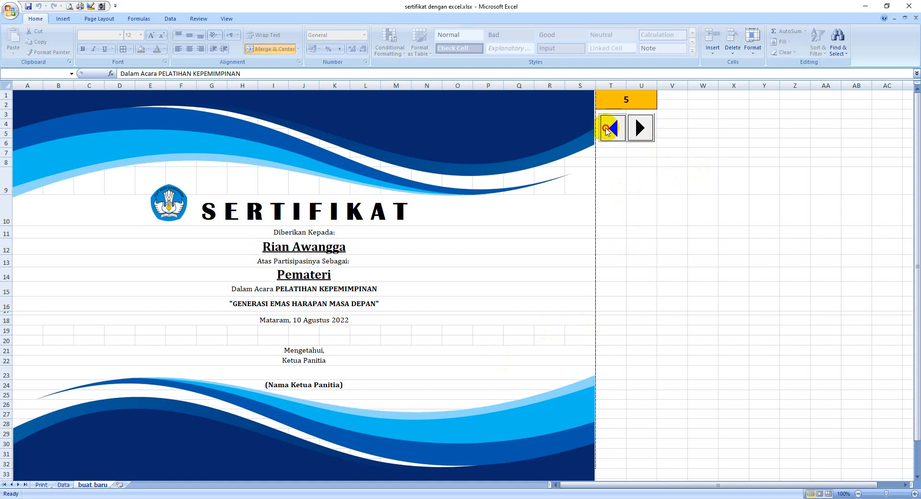
click(609, 128)
click(609, 128)
click(610, 128)
click(609, 129)
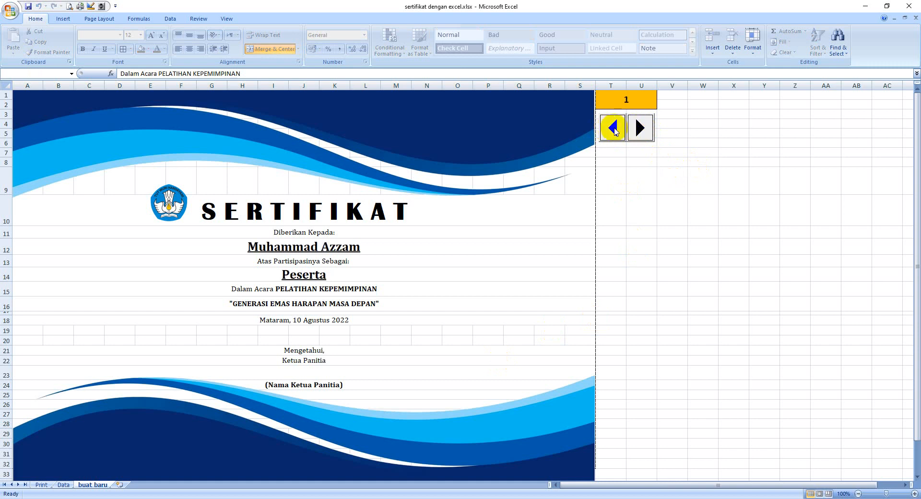
Advance the certificate to participant number 4, examine it in print preview, and return to the worksheet.
click(640, 129)
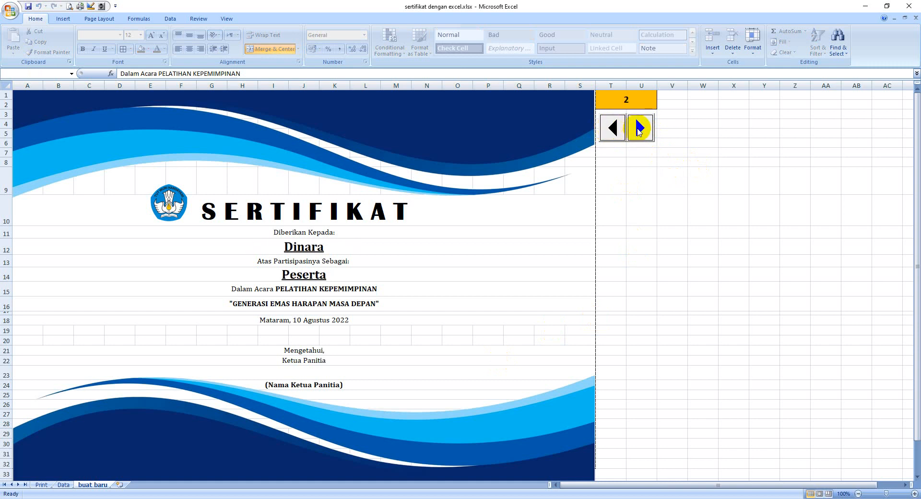
click(640, 129)
click(640, 129)
click(614, 136)
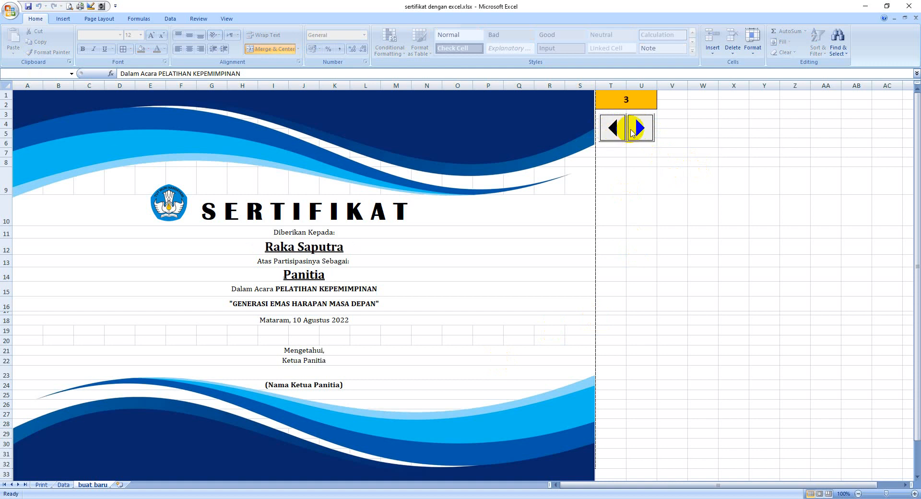
click(636, 127)
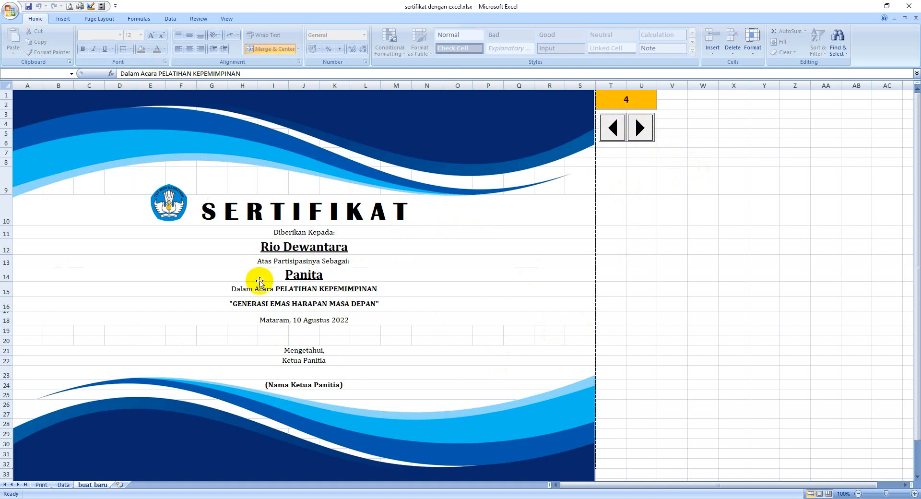
click(69, 6)
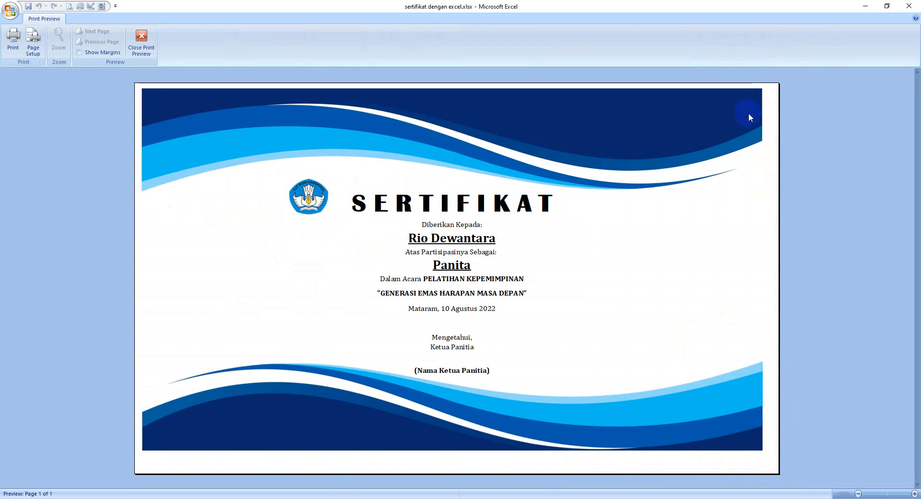
click(142, 41)
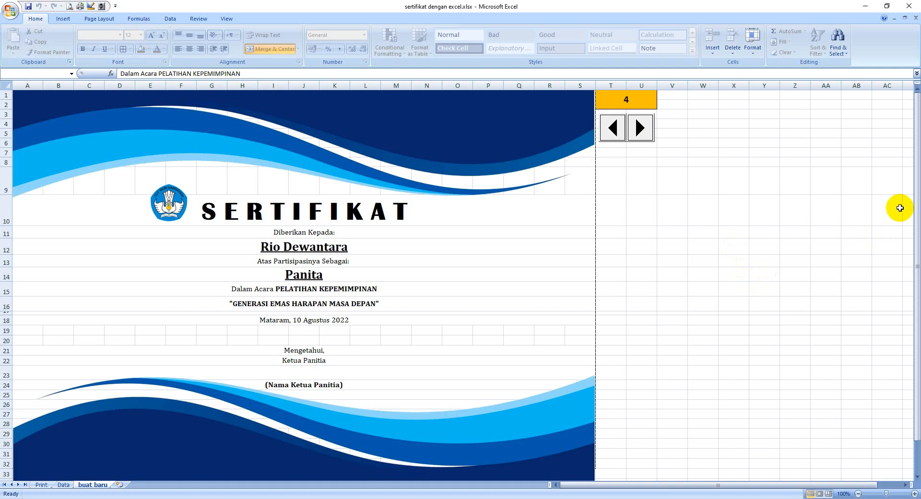
Nudge the certificate's background picture one step to the right and check its edges against the sheet.
drag(917, 192, 916, 197)
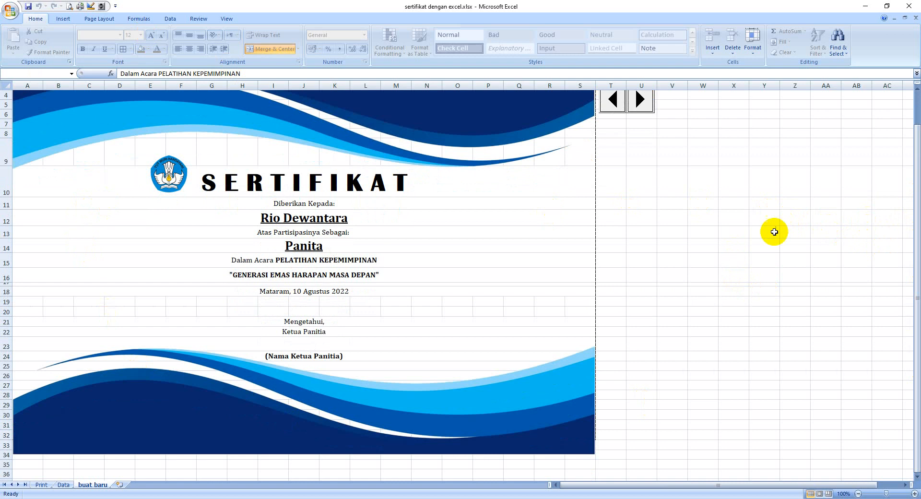
click(499, 266)
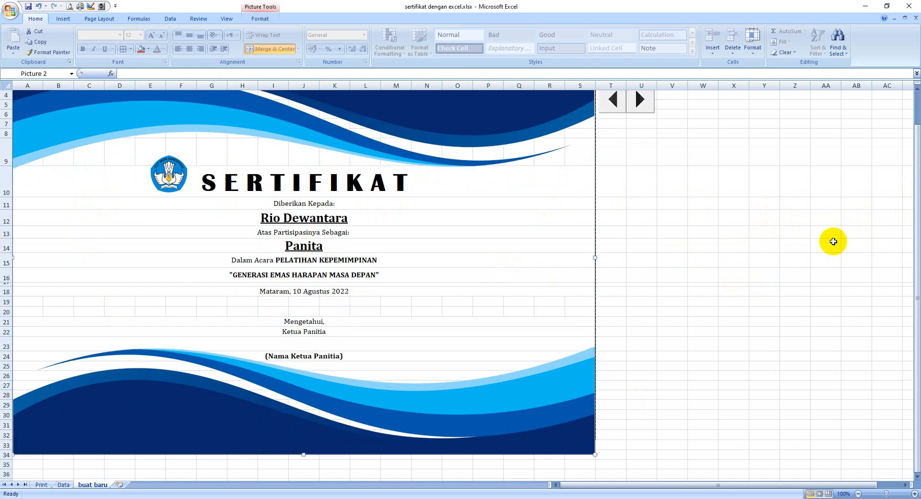
key(Right)
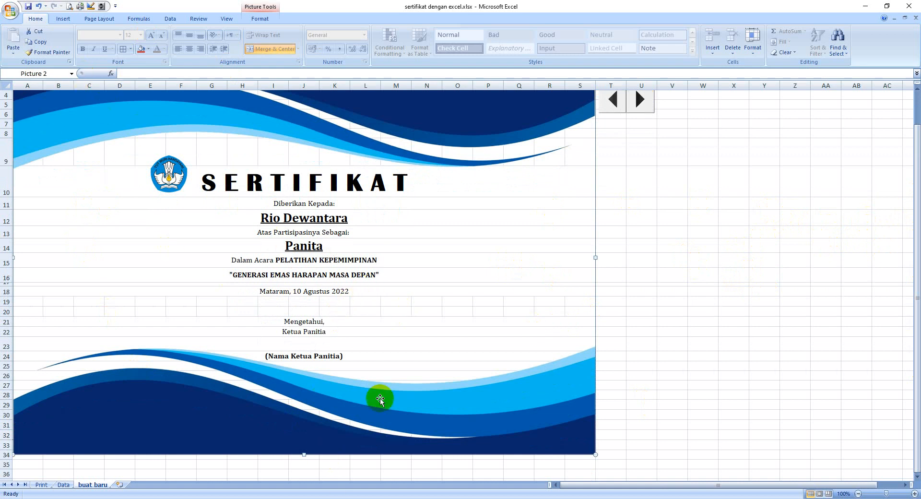
scroll(472, 386, up, 1)
scroll(422, 319, down, 1)
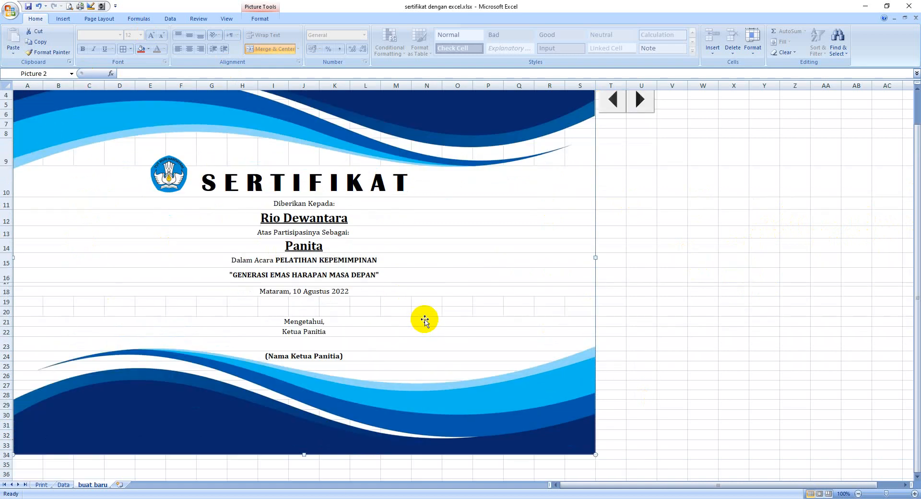
Spin the participant number in T1 back down to 1 to show the first participant's certificate.
scroll(422, 320, up, 1)
click(613, 128)
click(613, 129)
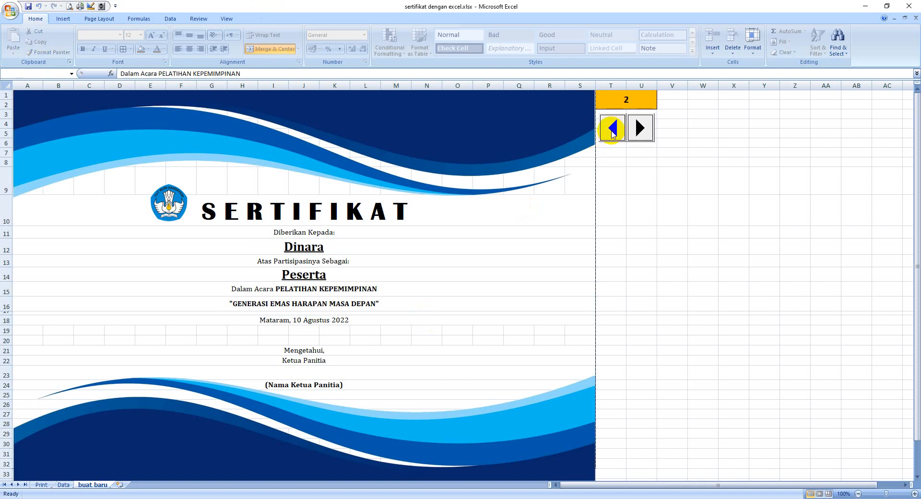
click(612, 130)
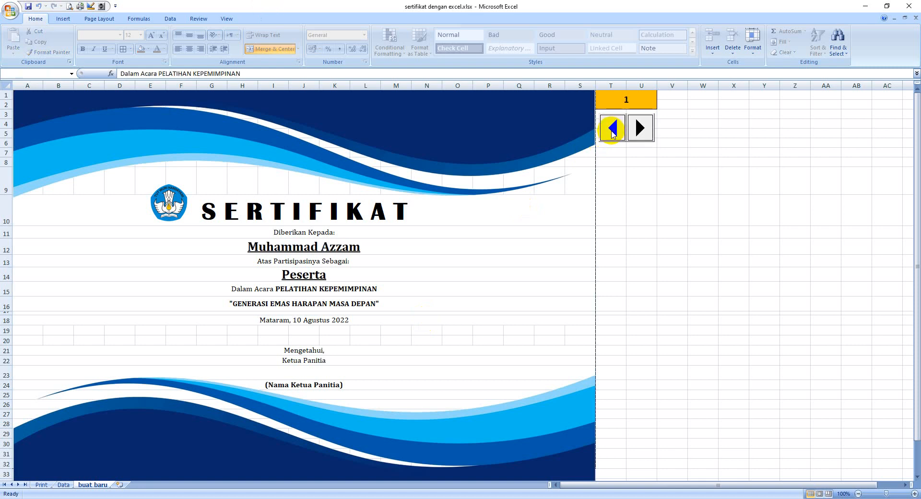